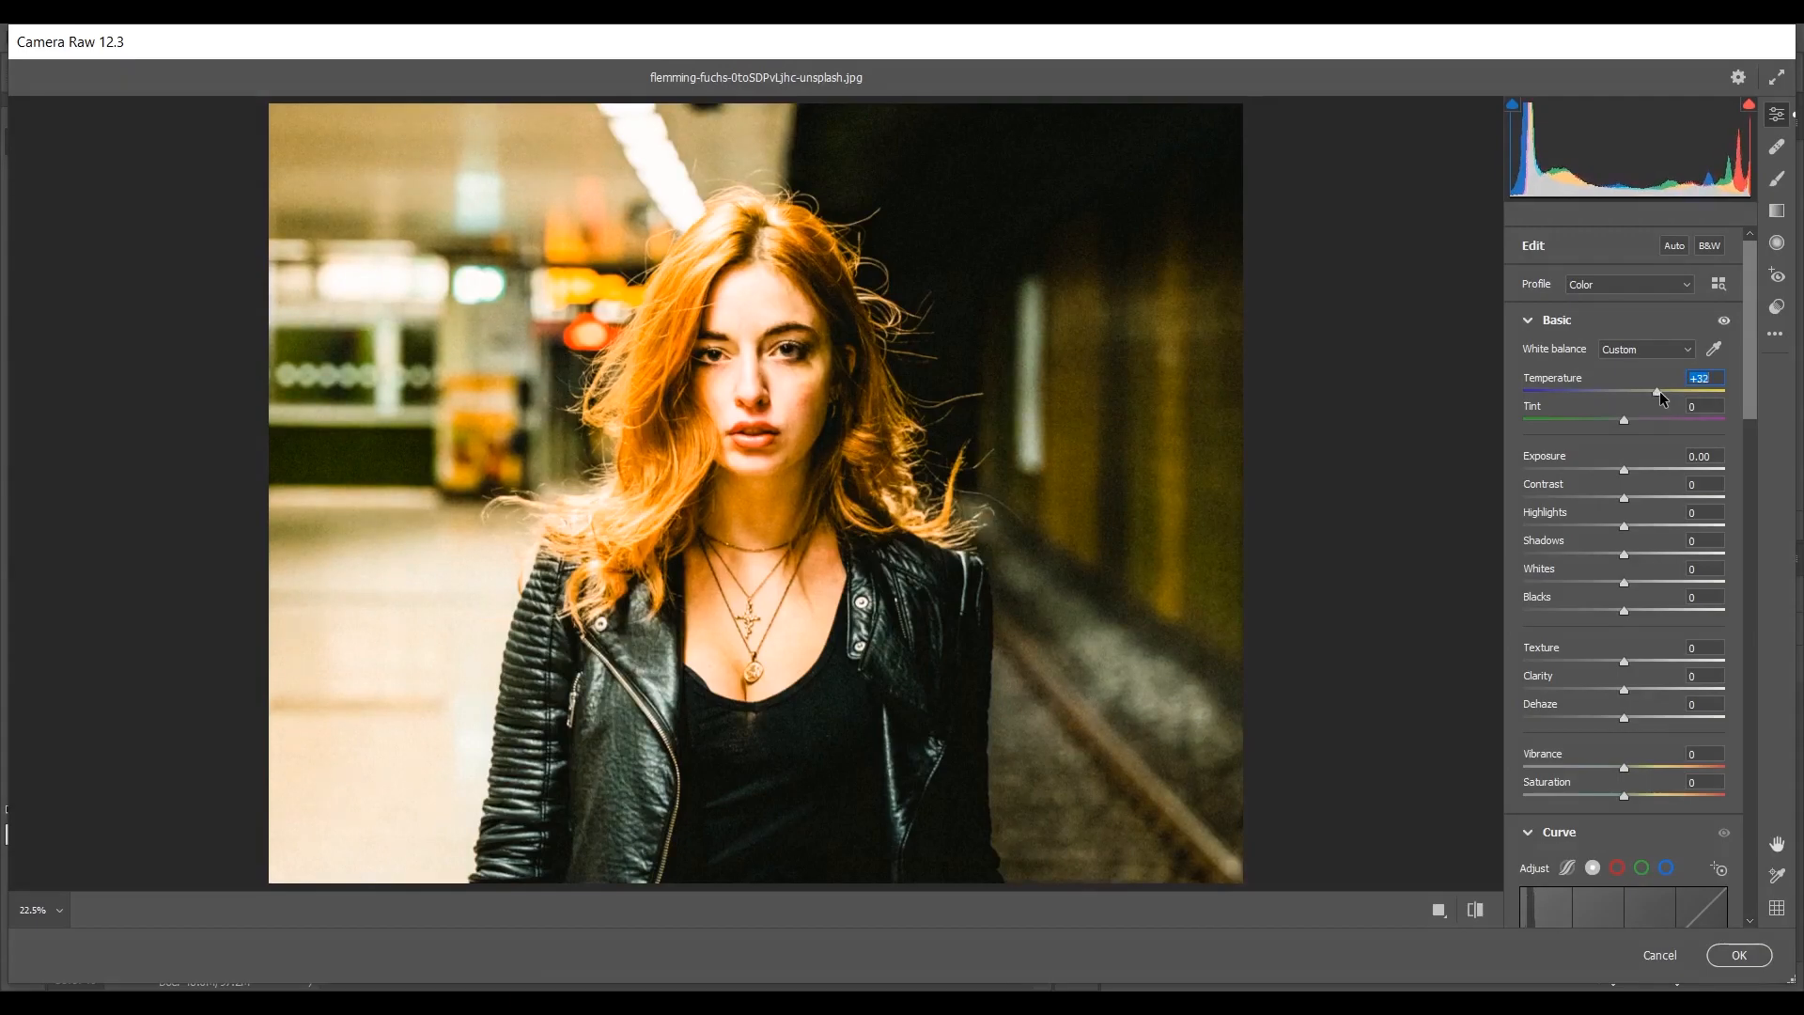
- Set the photo's white balance Tint to -38
left_click_drag(1609, 419, 1565, 419)
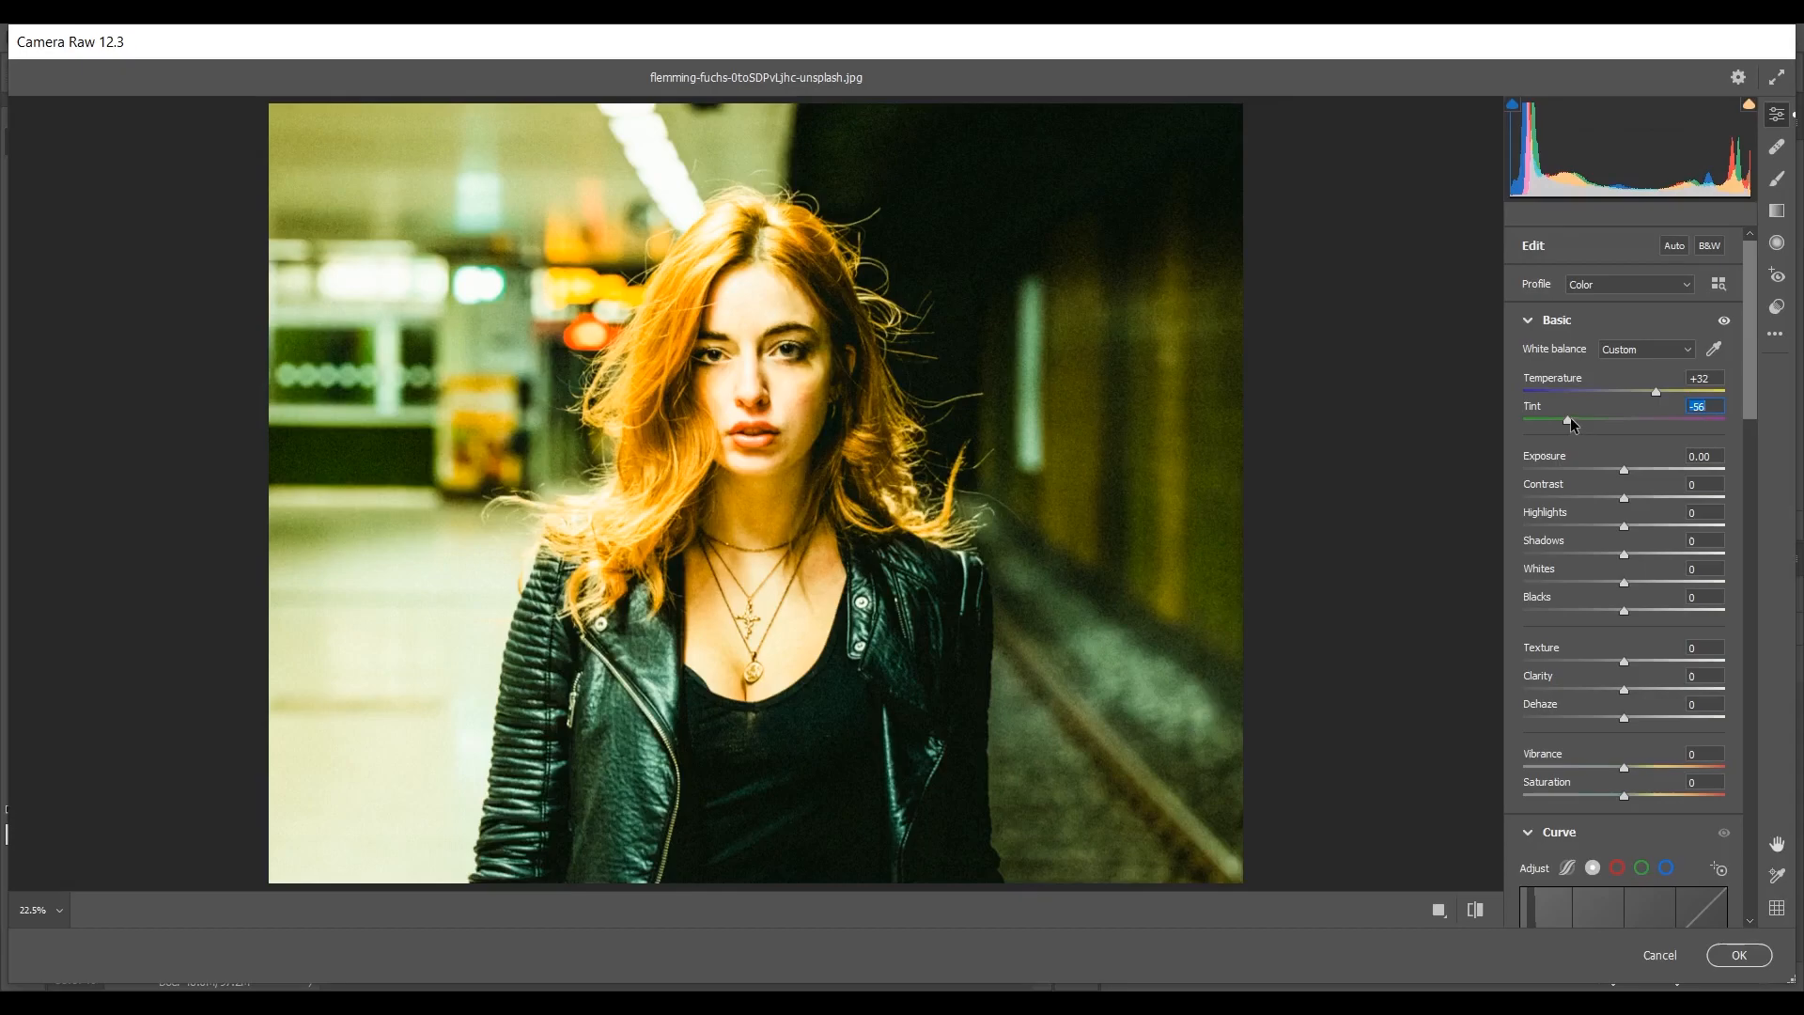
left_click_drag(1570, 418, 1594, 421)
key("Down")
key("Down")
key("Down")
key("Down")
- Set the basic tone values to Exposure -1.75, Contrast -20, Highlights -68 and Shadows +69
left_click_drag(1623, 468, 1589, 469)
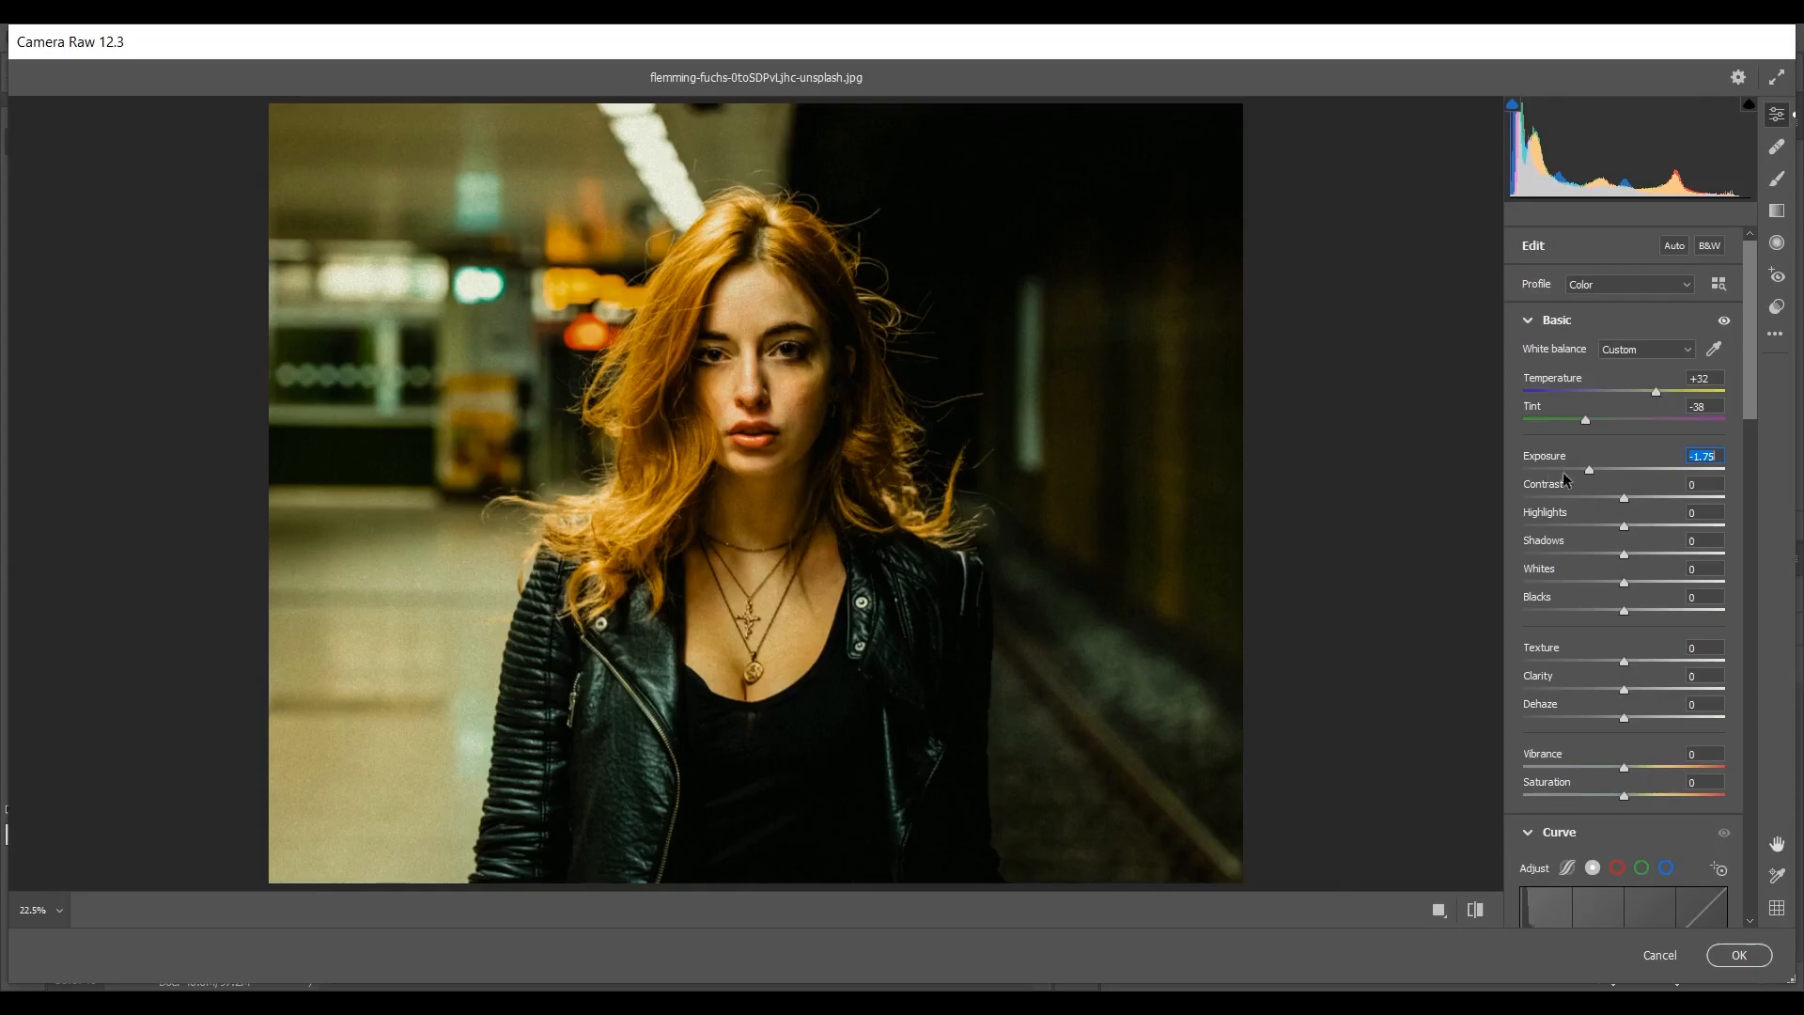
left_click(1603, 496)
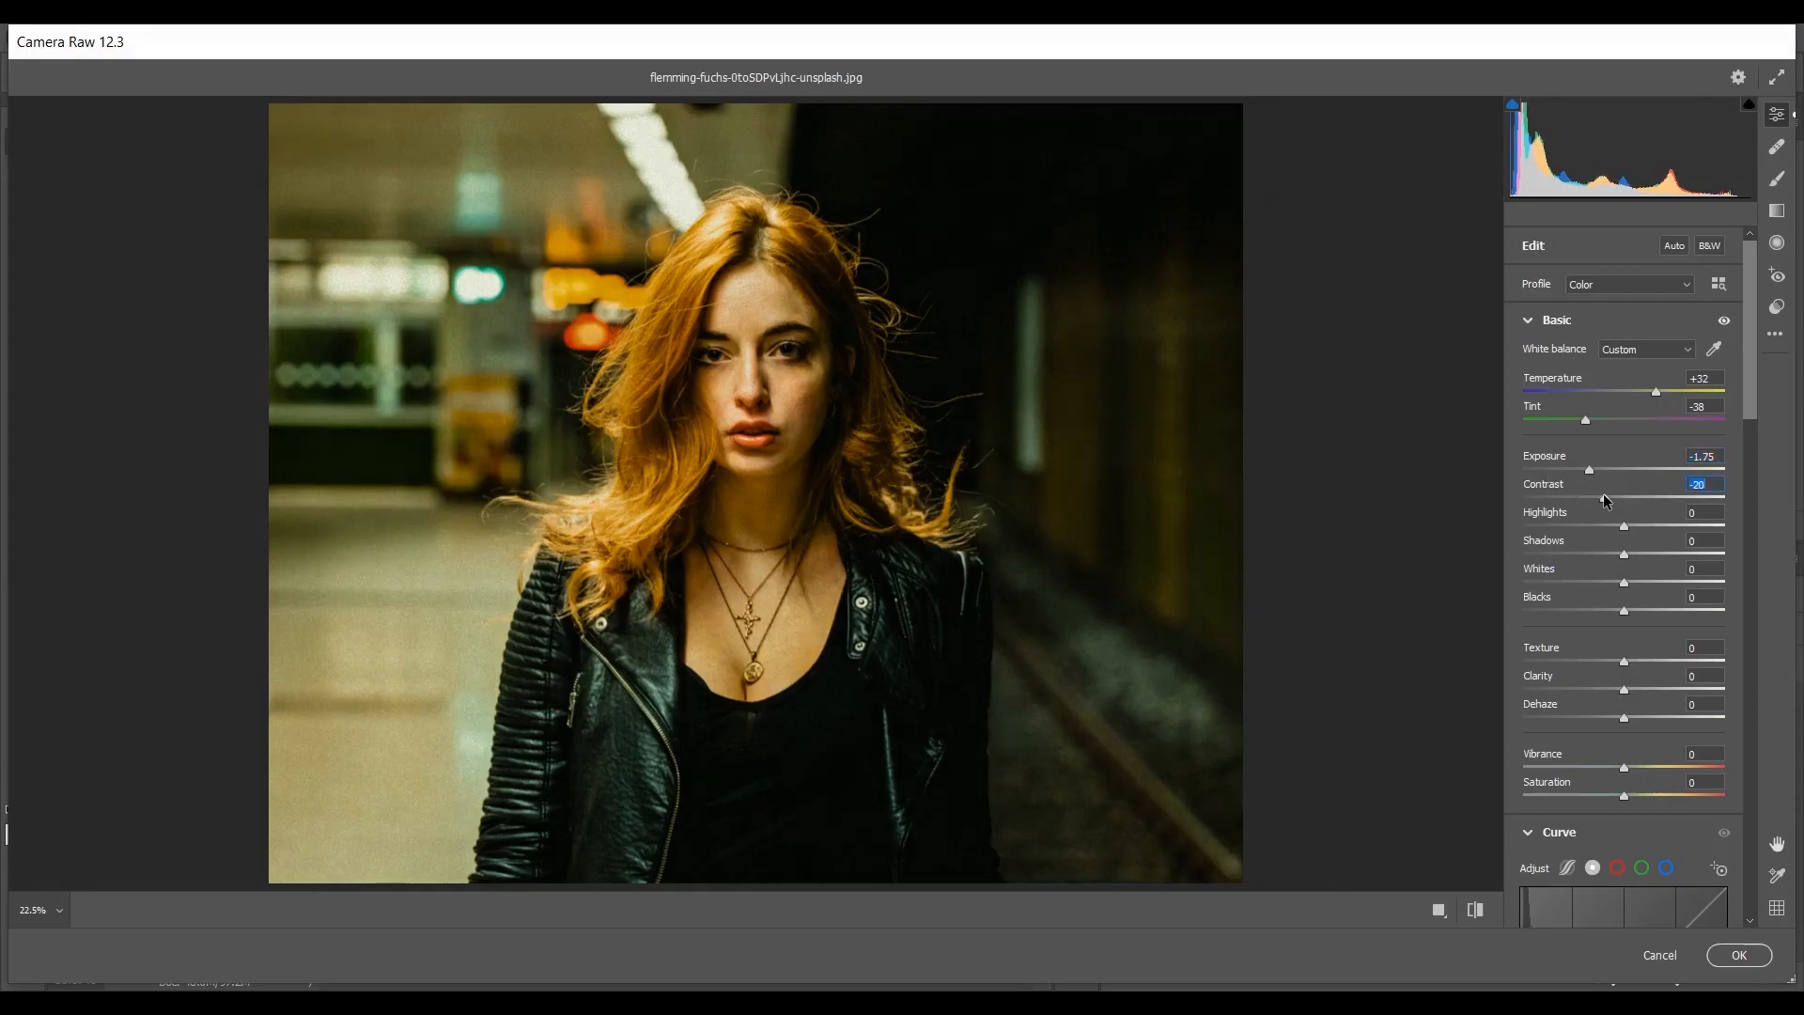
left_click_drag(1586, 522, 1556, 530)
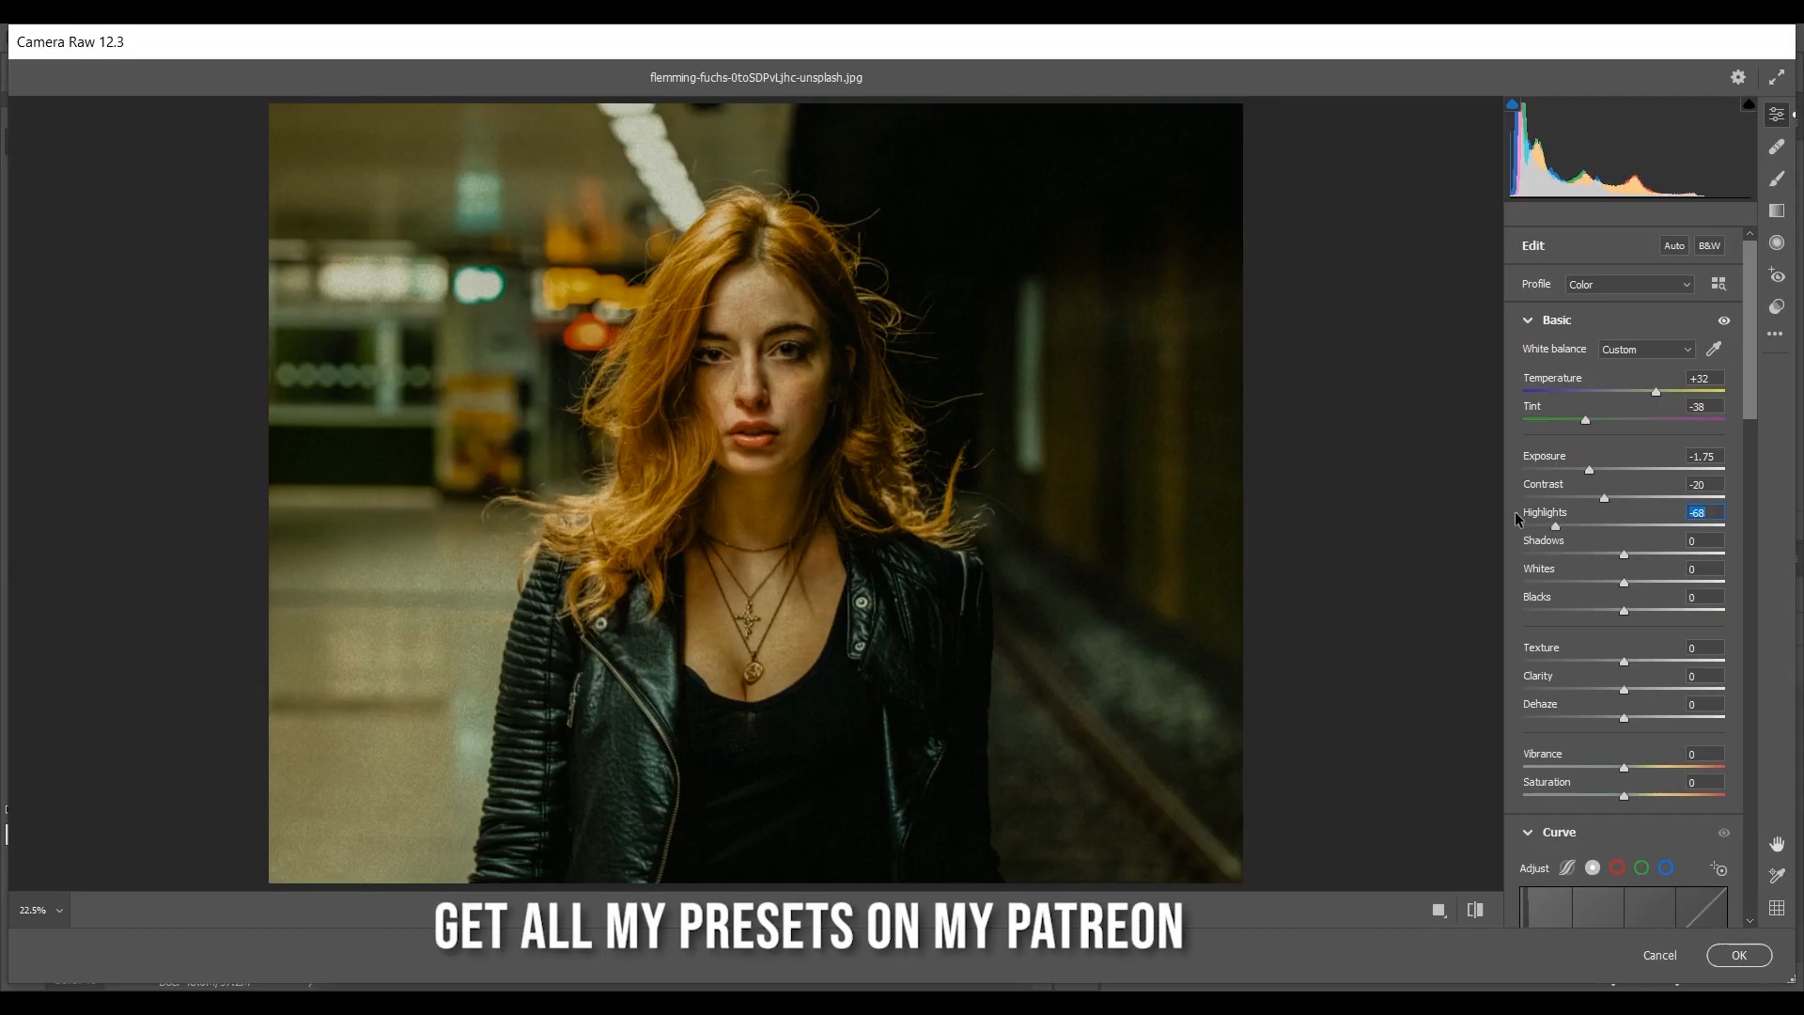
left_click(1665, 551)
left_click_drag(1665, 551, 1693, 553)
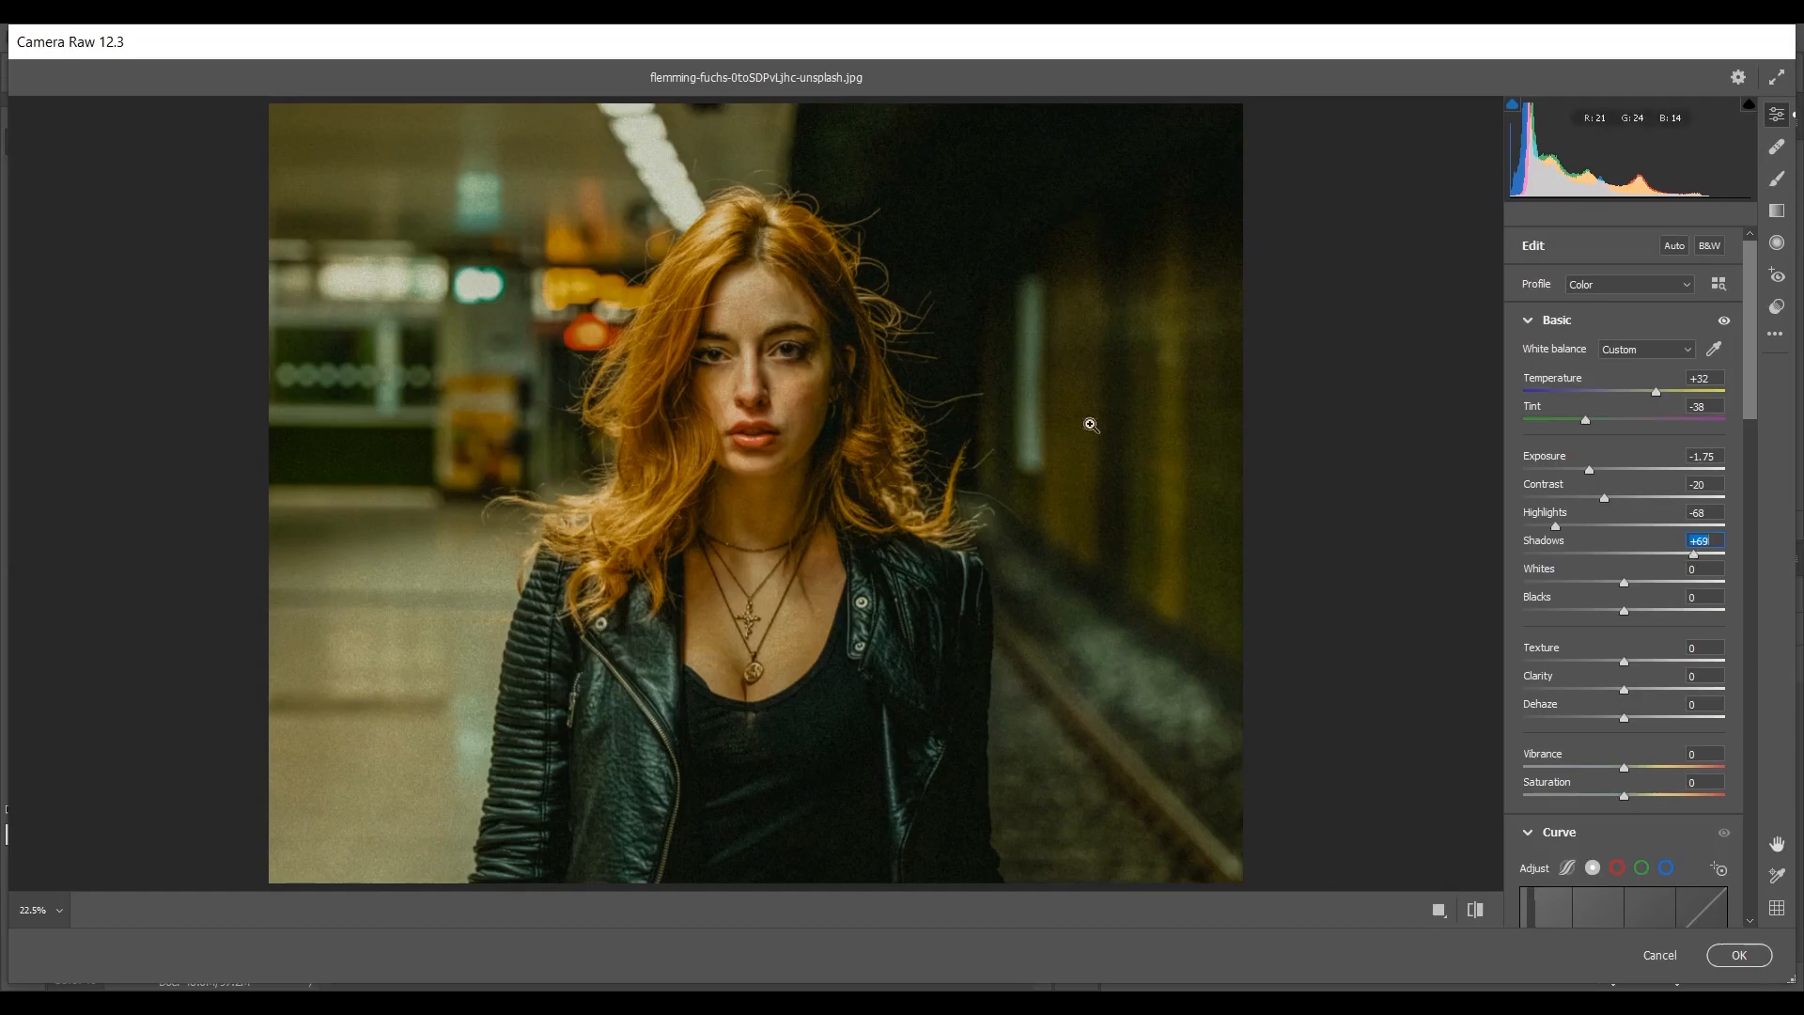
- Set Whites to +20 and Blacks to -18 in the basic adjustments
left_click(1623, 584)
left_click_drag(1641, 587, 1661, 586)
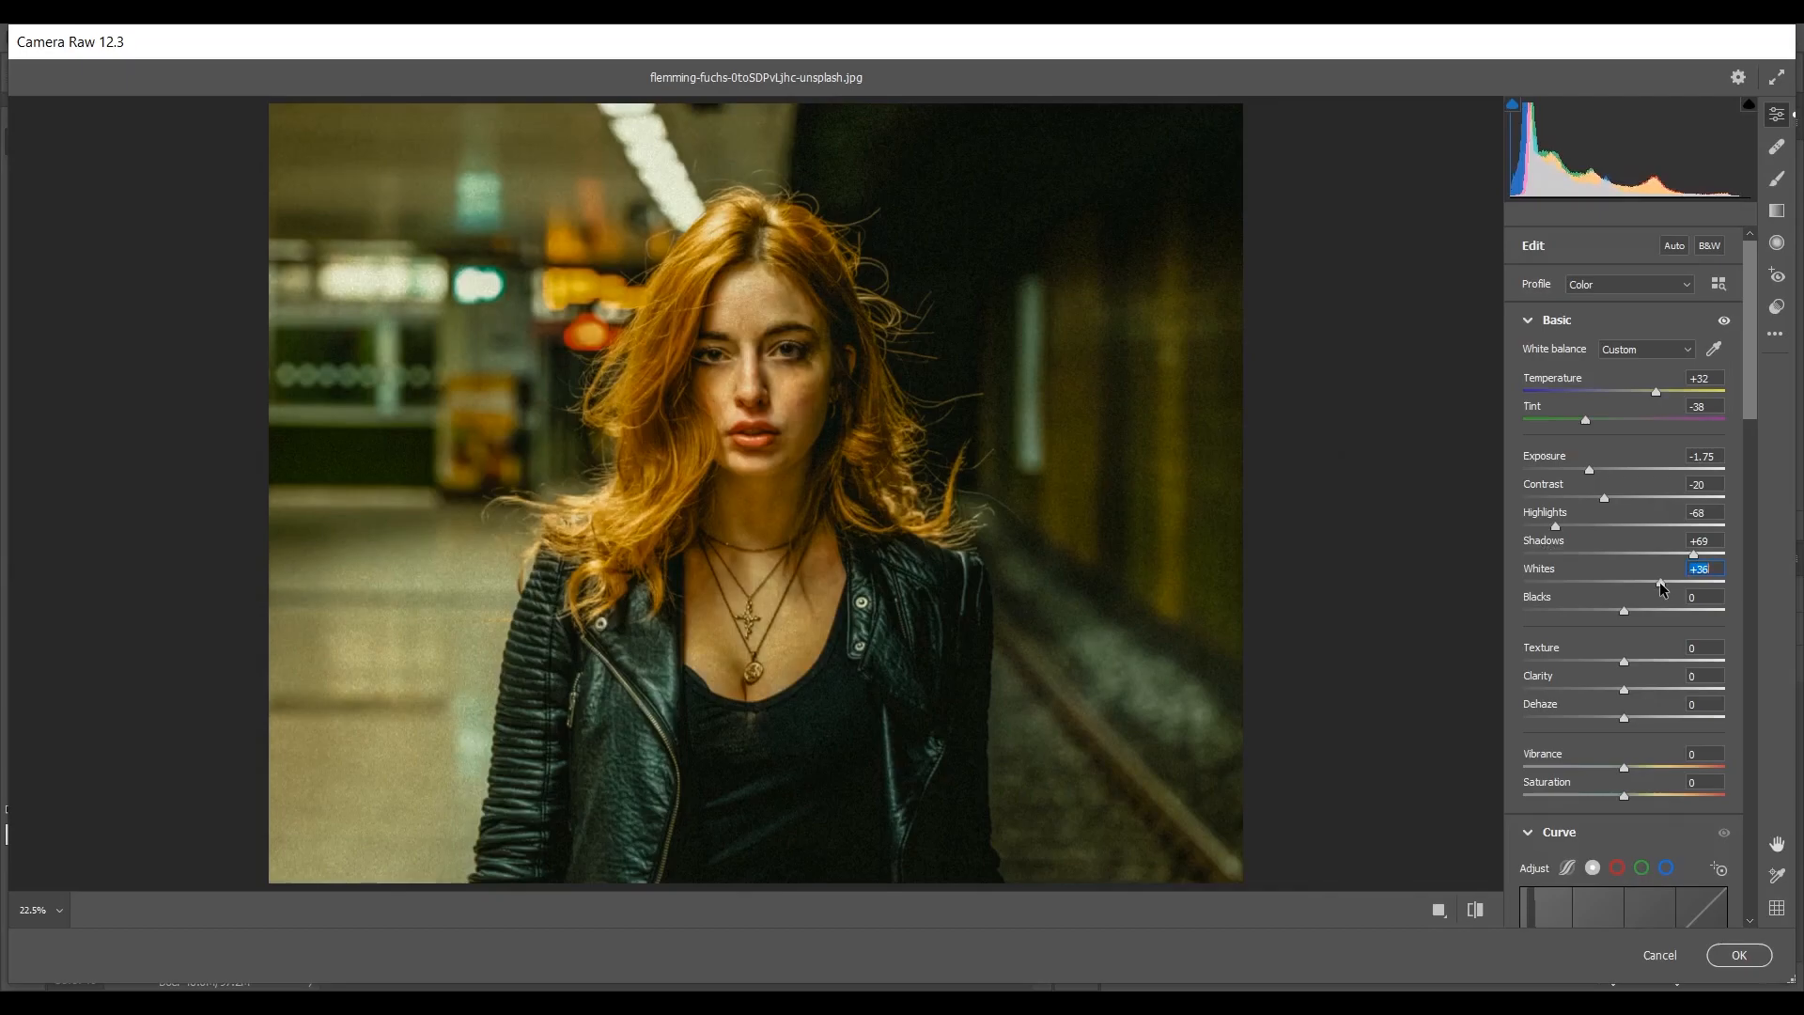
key("Down")
key("Down")
key("Down")
key("Down")
key("Down")
key("Down")
key("Down")
key("Down")
key("Down")
key("Down")
key("Down")
key("Down")
key("Down")
key("Down")
key("Down")
key("Down")
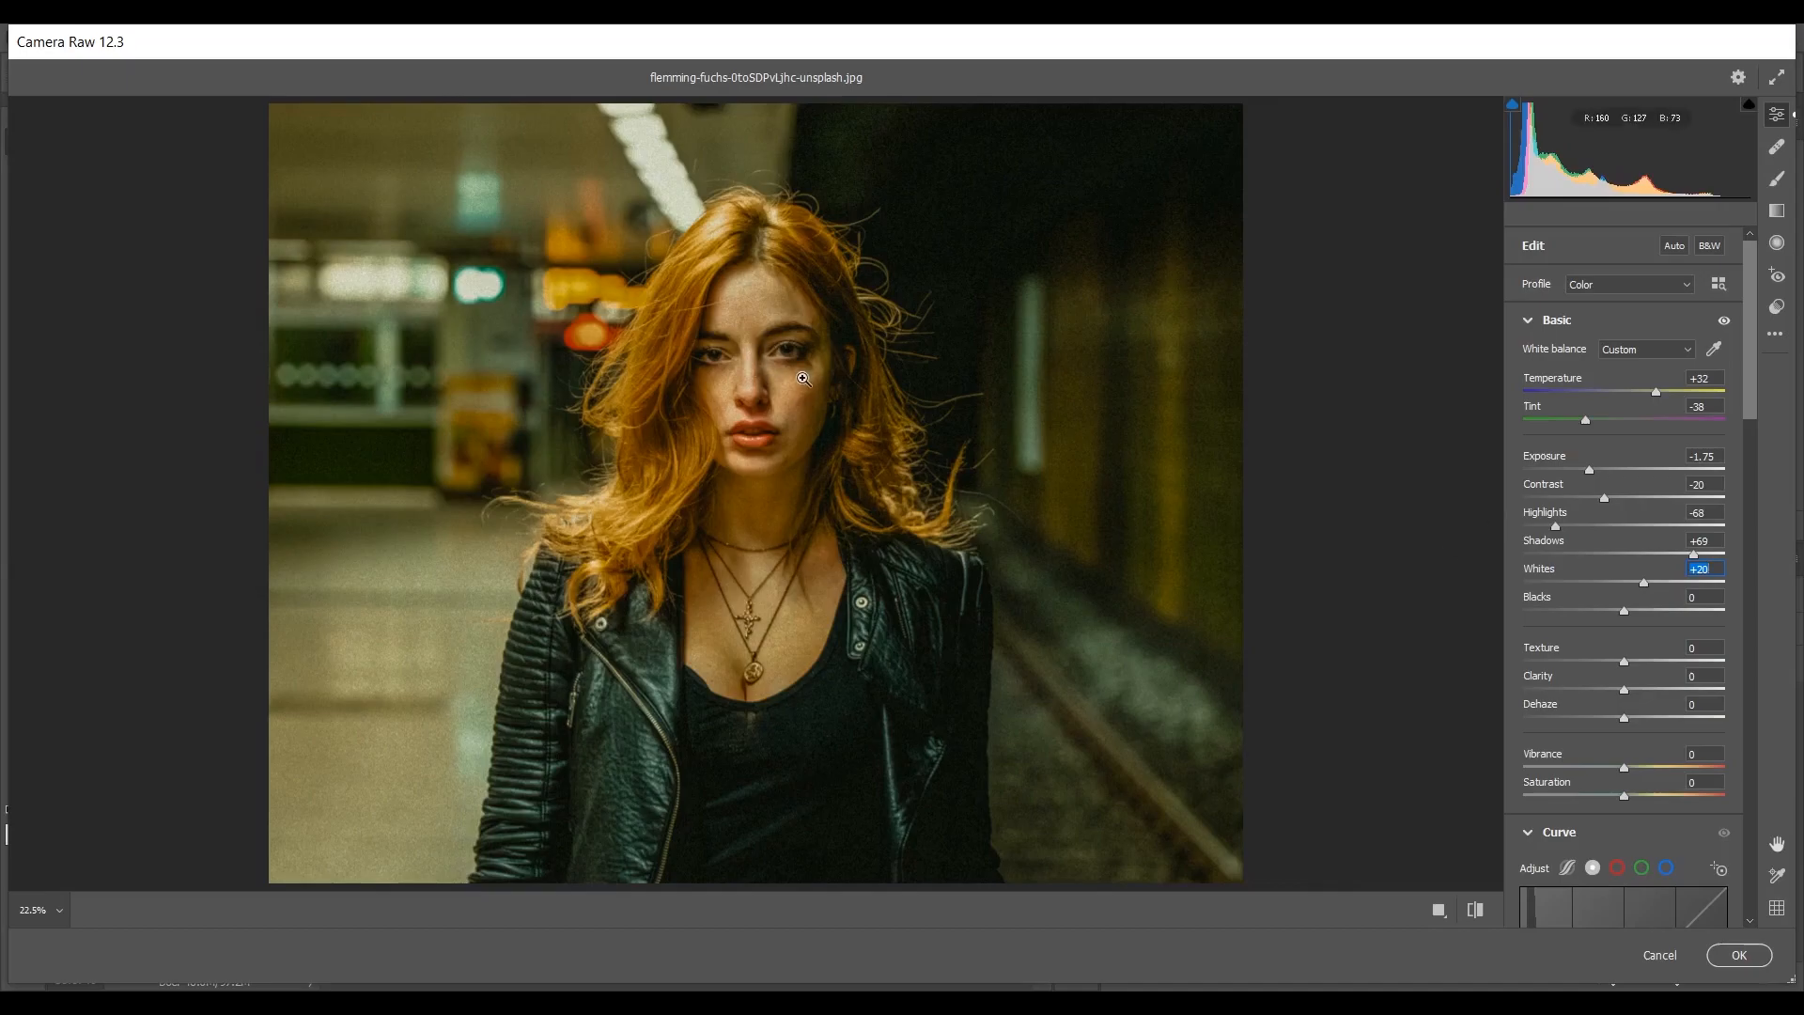
left_click(1605, 611)
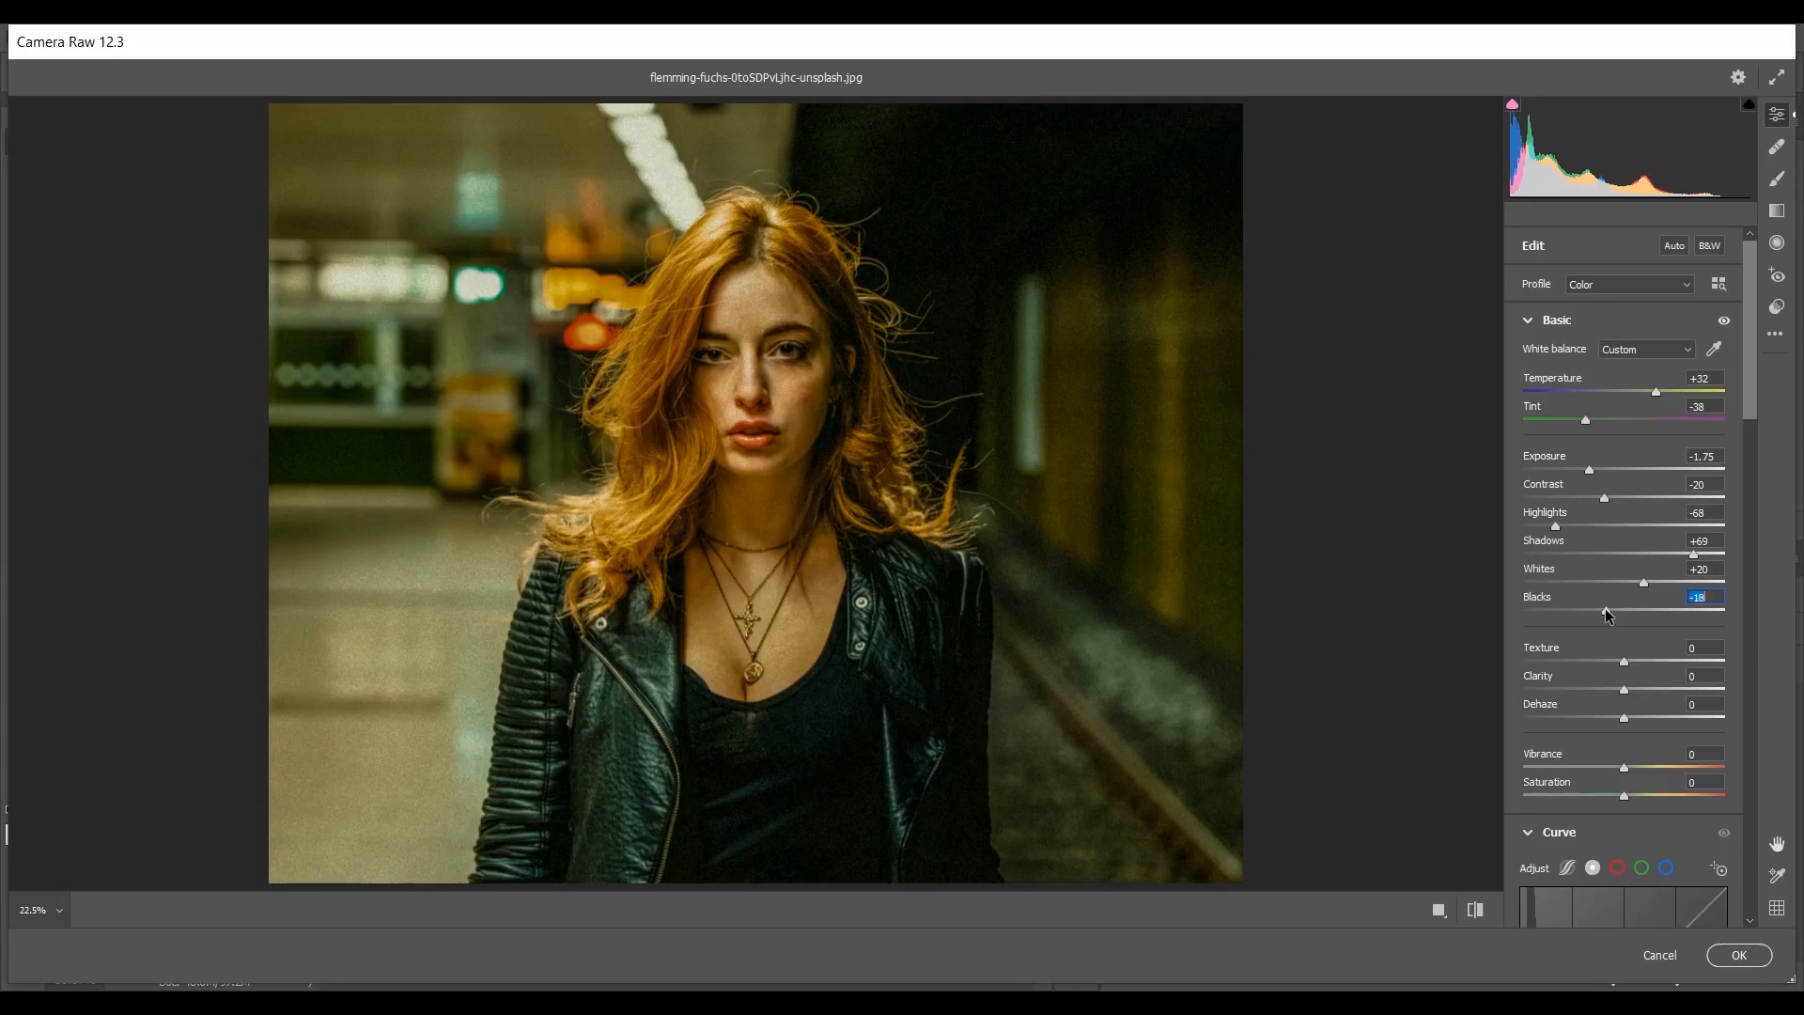
left_click_drag(1605, 612, 1605, 612)
- Set Clarity to -10, Vibrance to +12 and Saturation to -12 in the basic adjustments
left_click_drag(1622, 692, 1613, 696)
left_click_drag(1626, 768, 1643, 772)
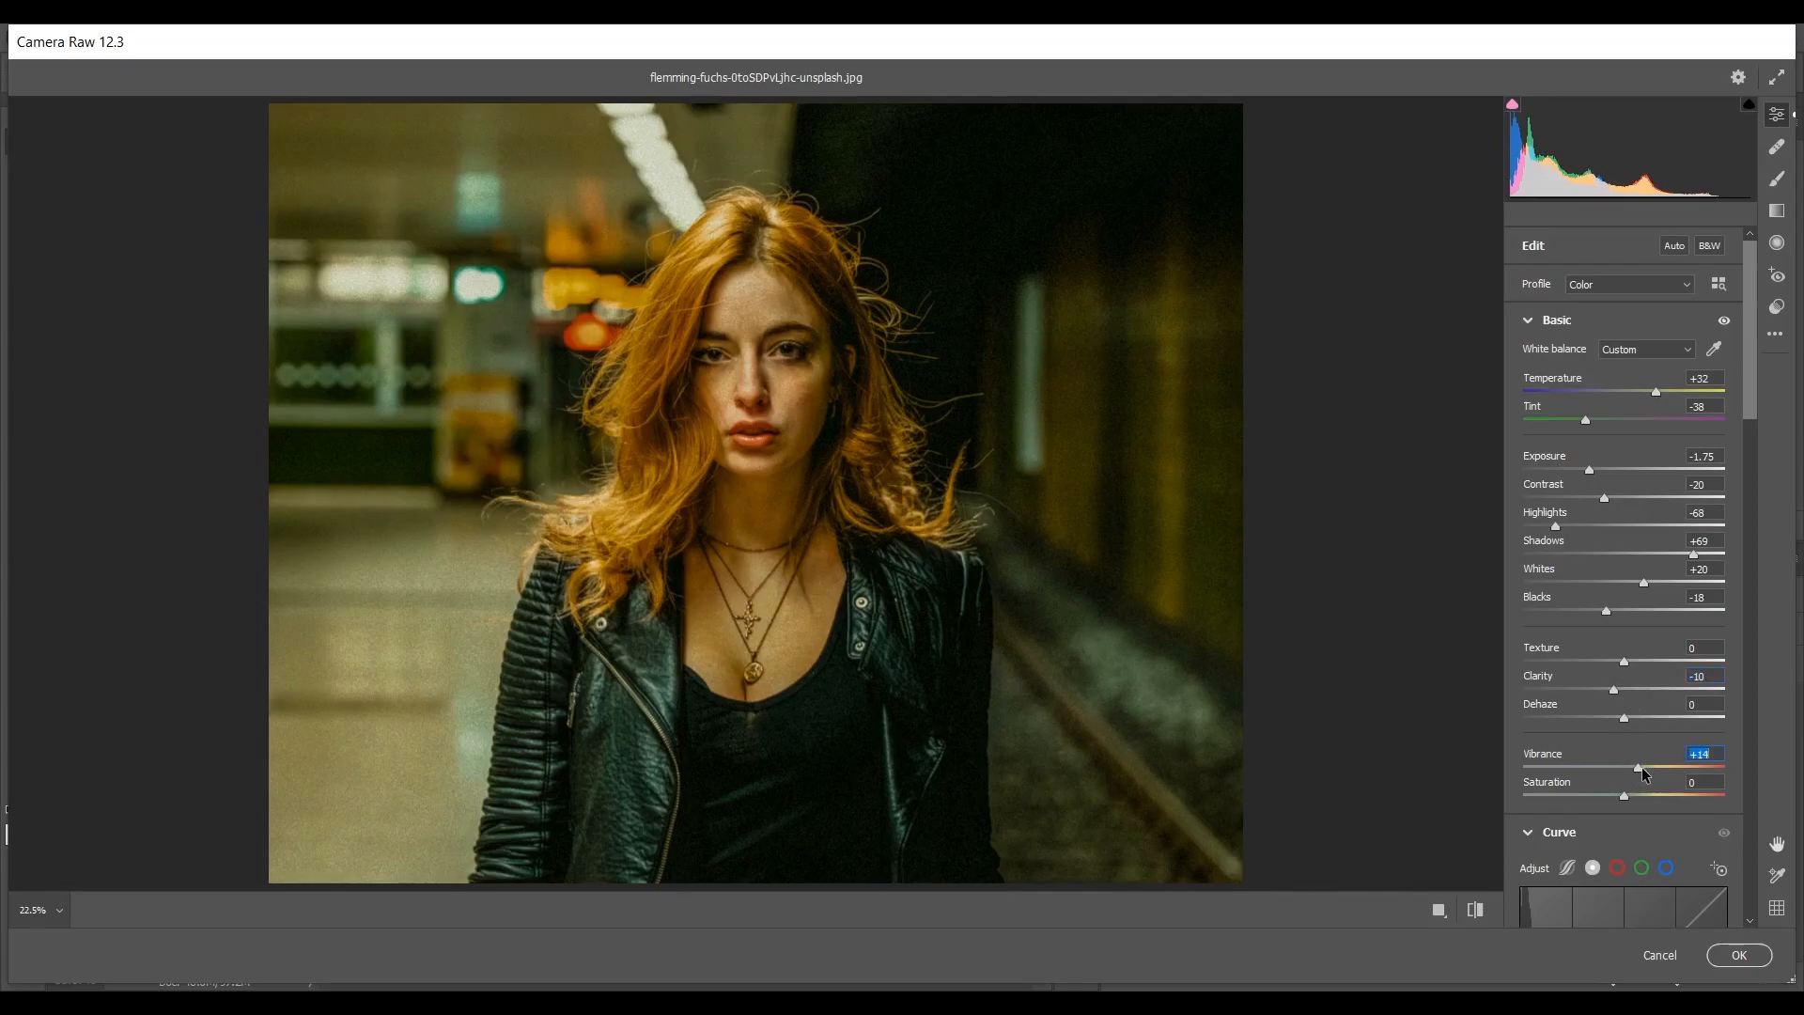
left_click(1614, 796)
left_click_drag(1616, 801, 1611, 799)
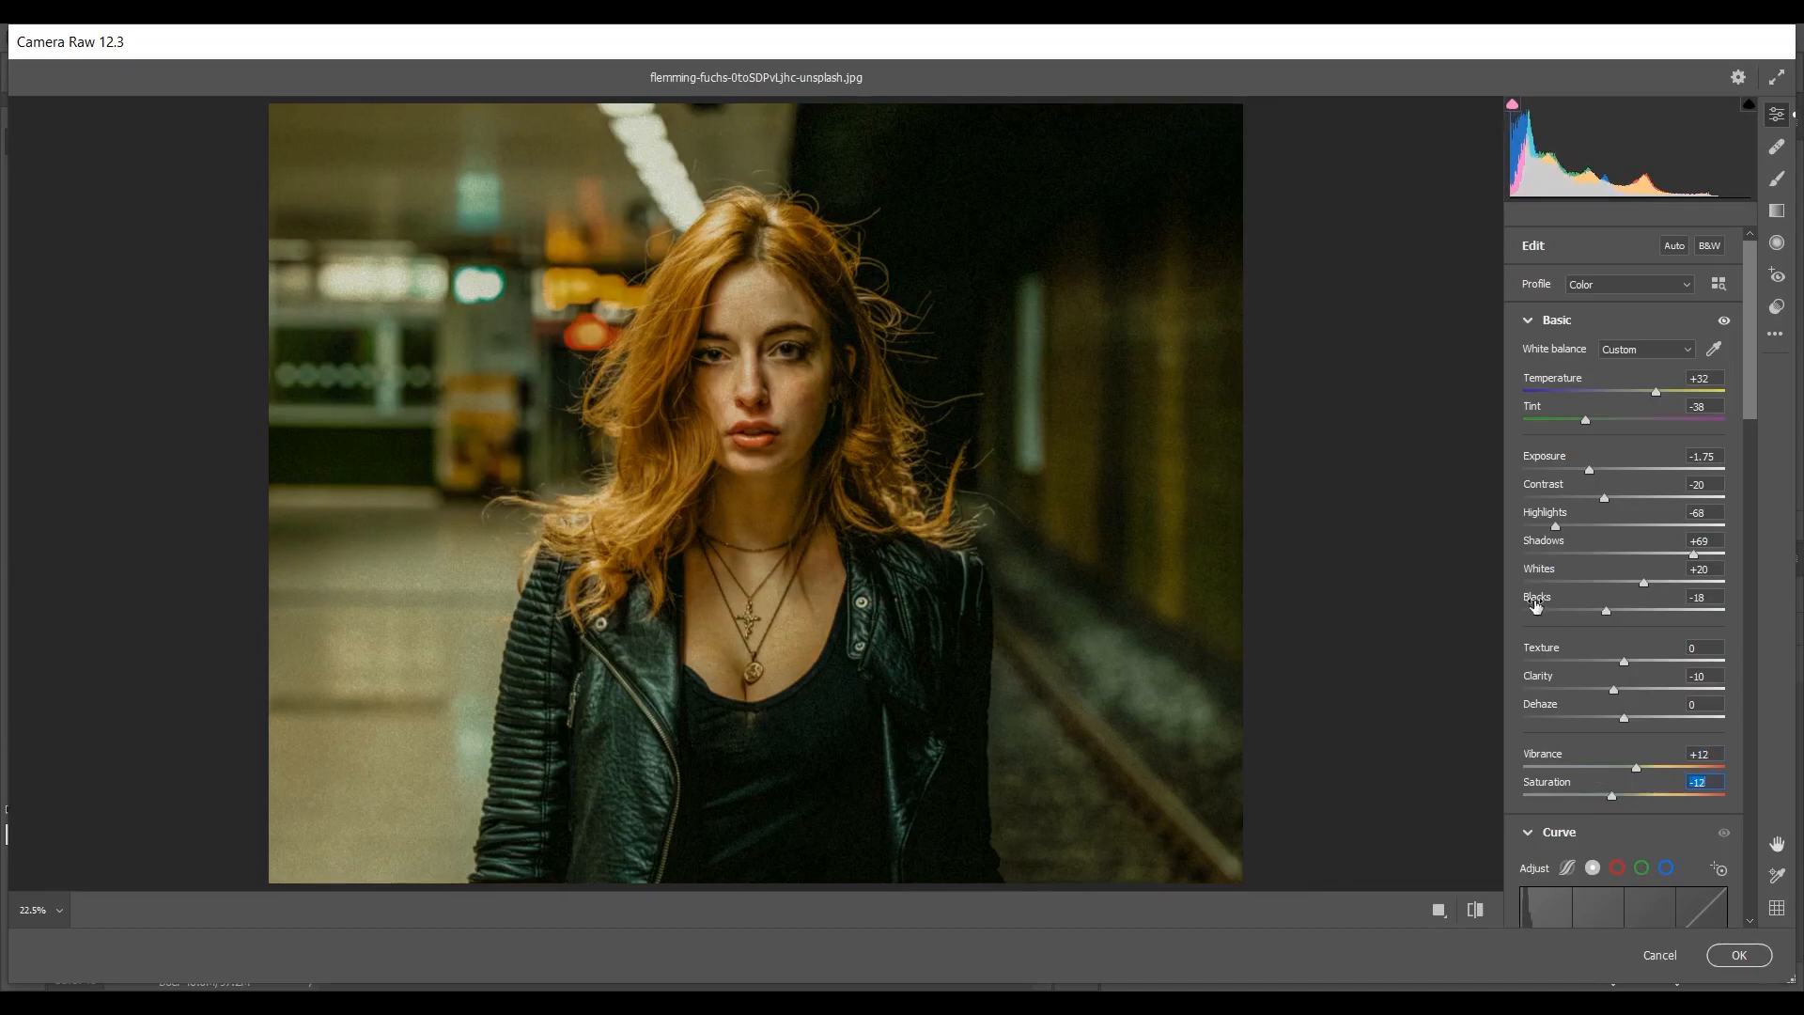
- Add a shadow point to the point curve at input 66, output 55, and raise the black point to output 7
left_click_drag(1749, 313, 1745, 423)
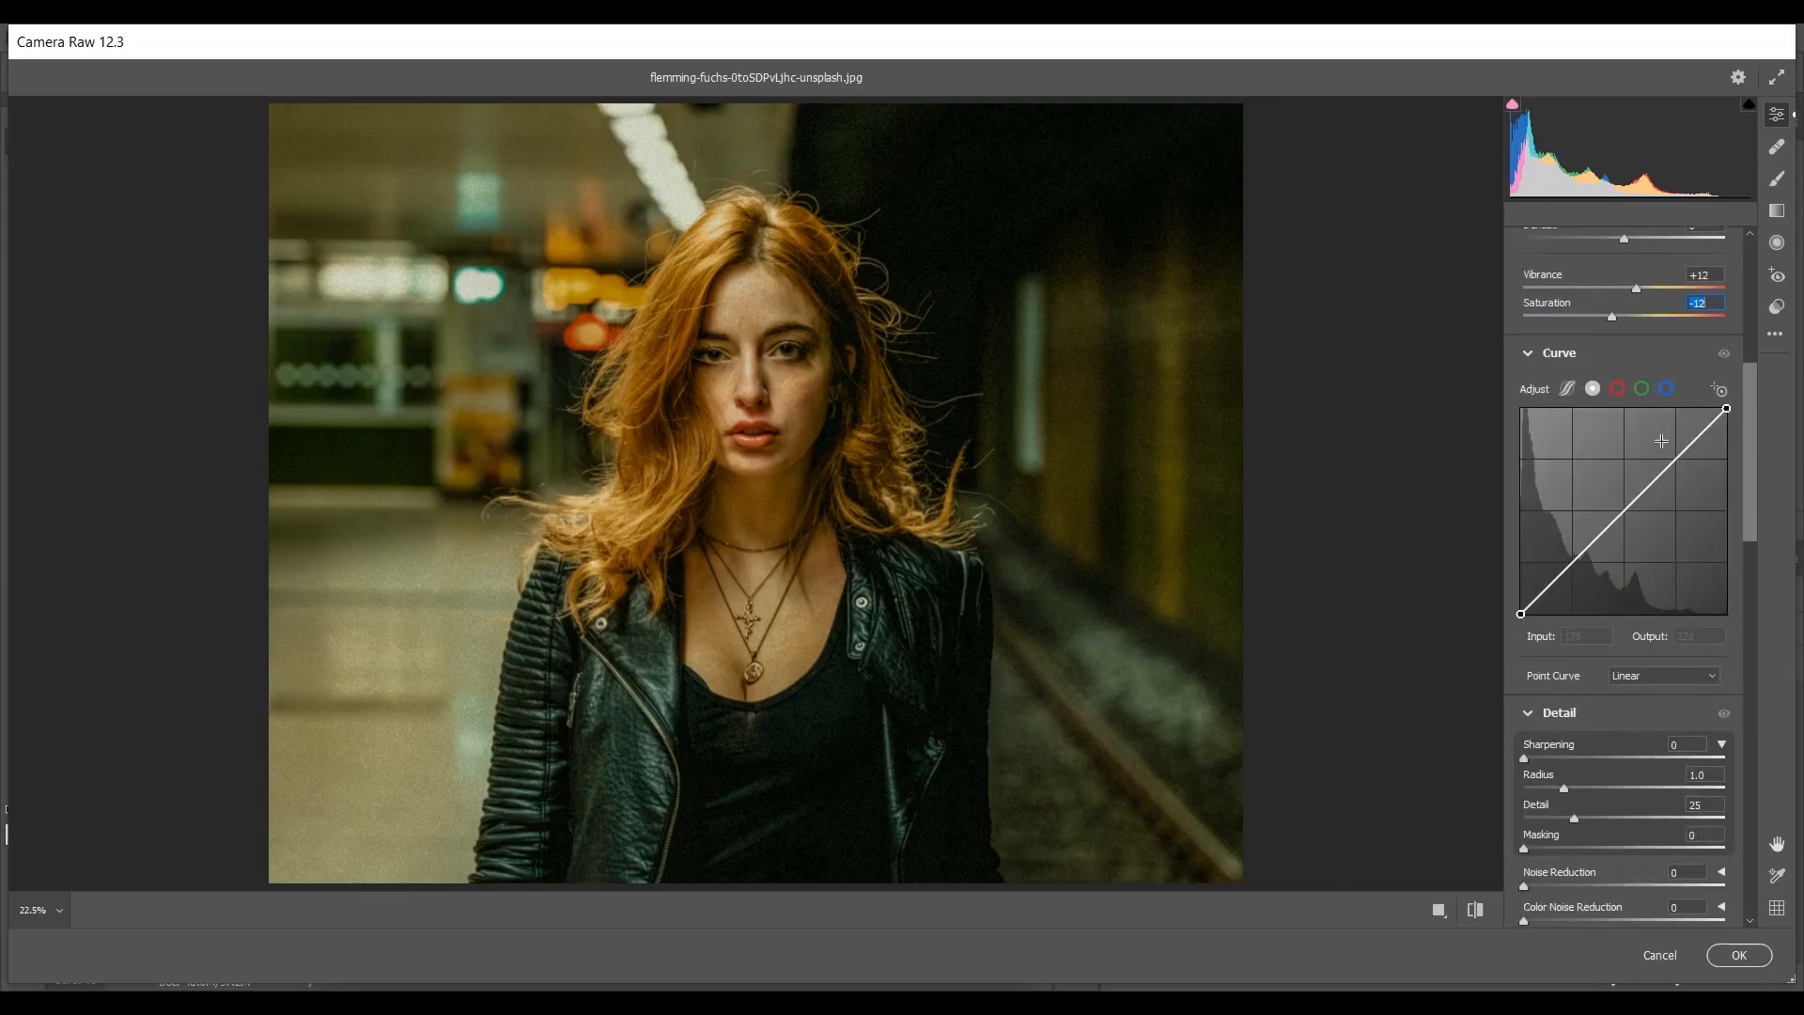
left_click(1570, 566)
left_click_drag(1570, 566, 1573, 564)
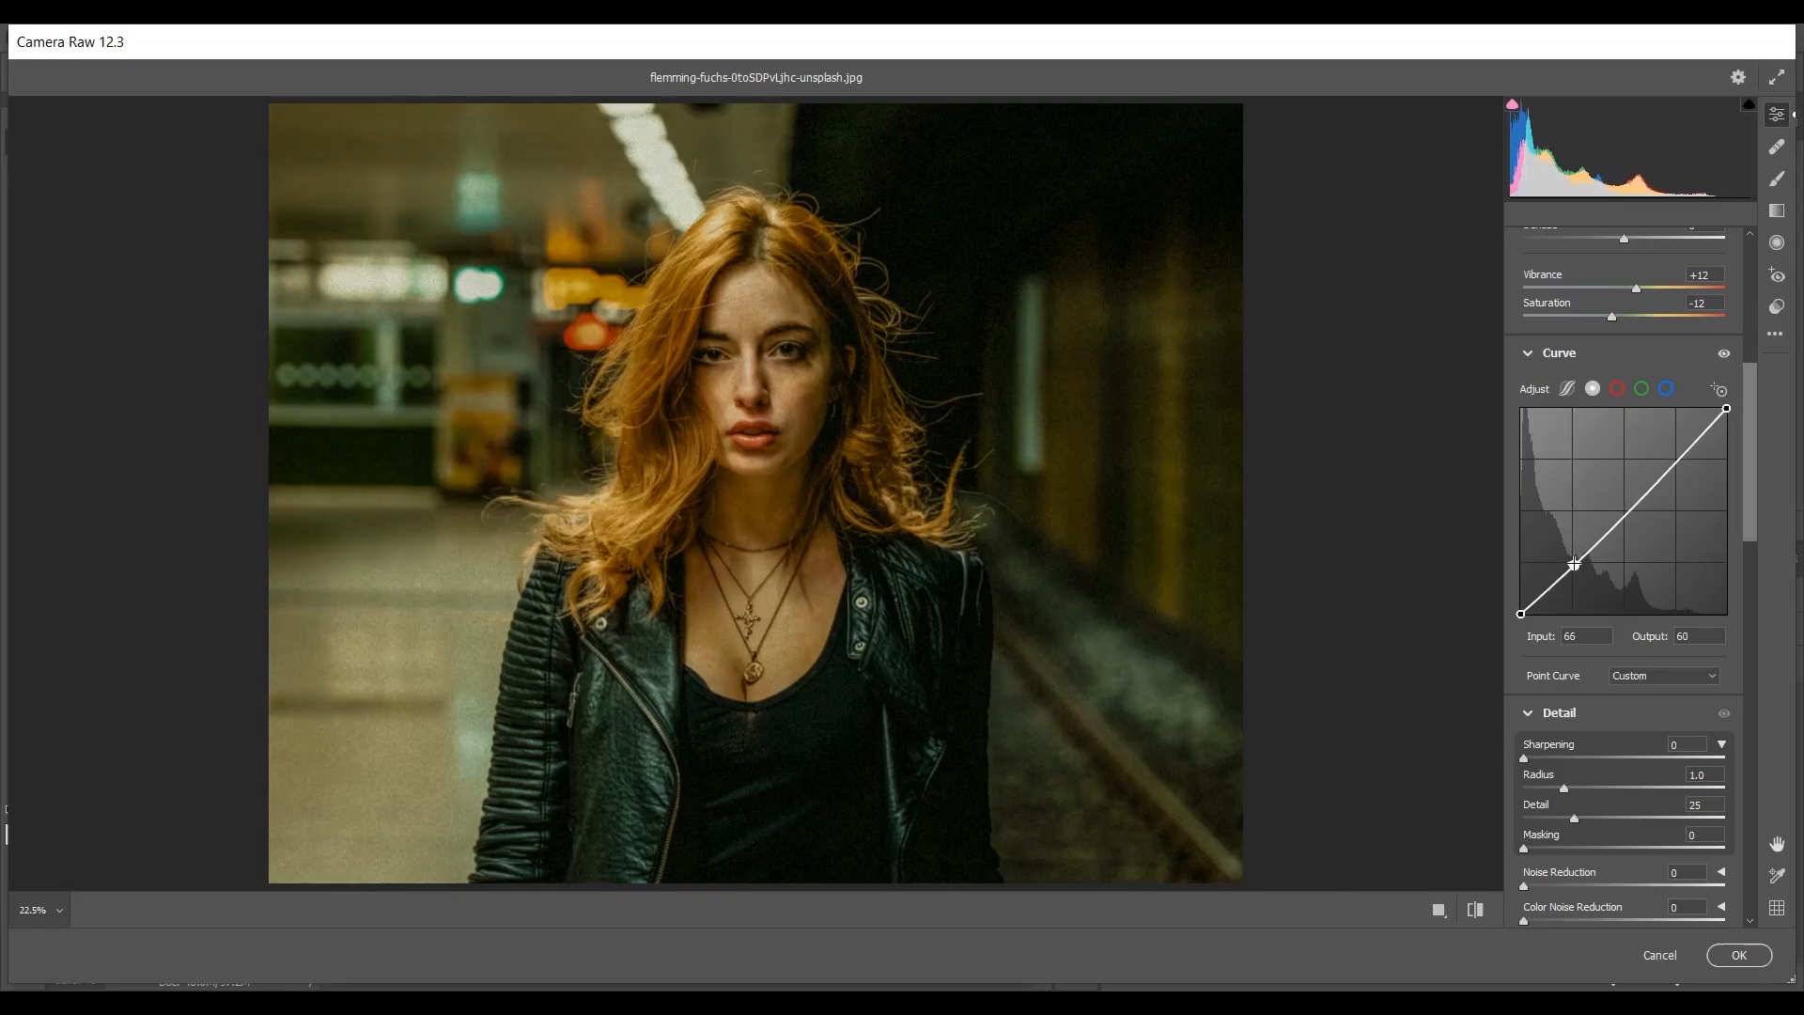
key("Down")
key("Down")
key("Down")
key("Down")
key("Down")
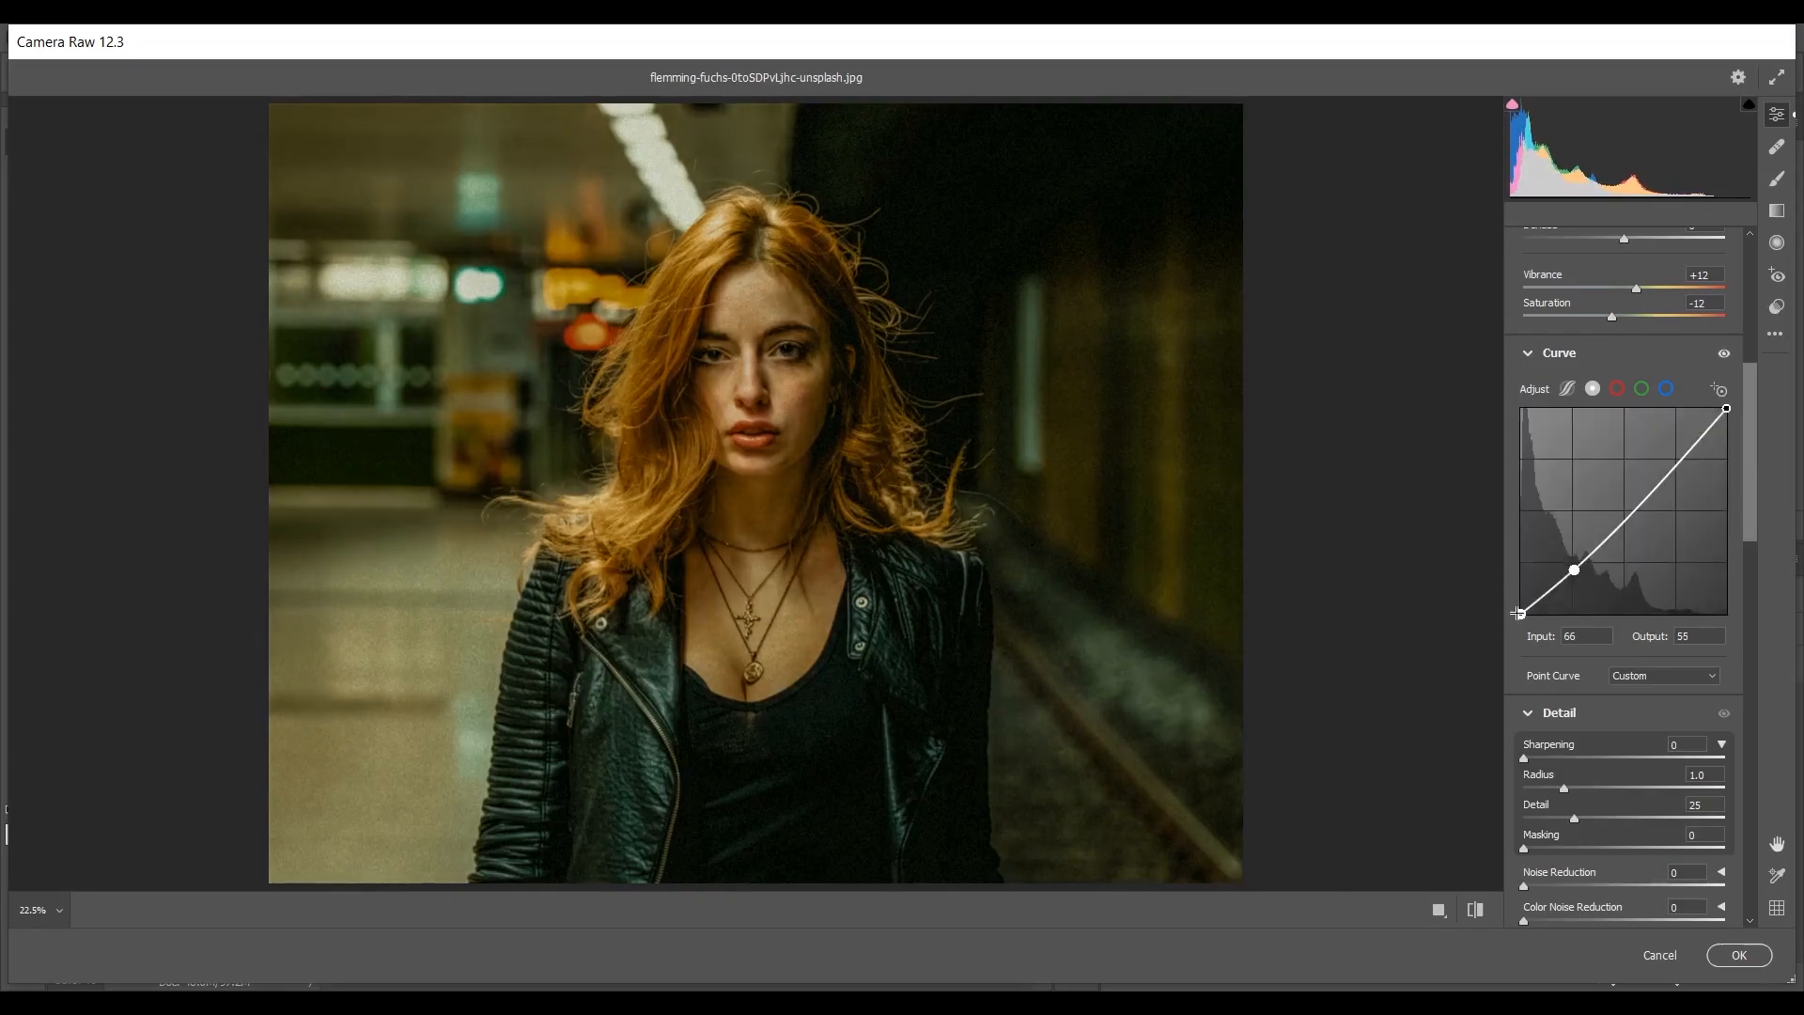
left_click_drag(1519, 612, 1519, 611)
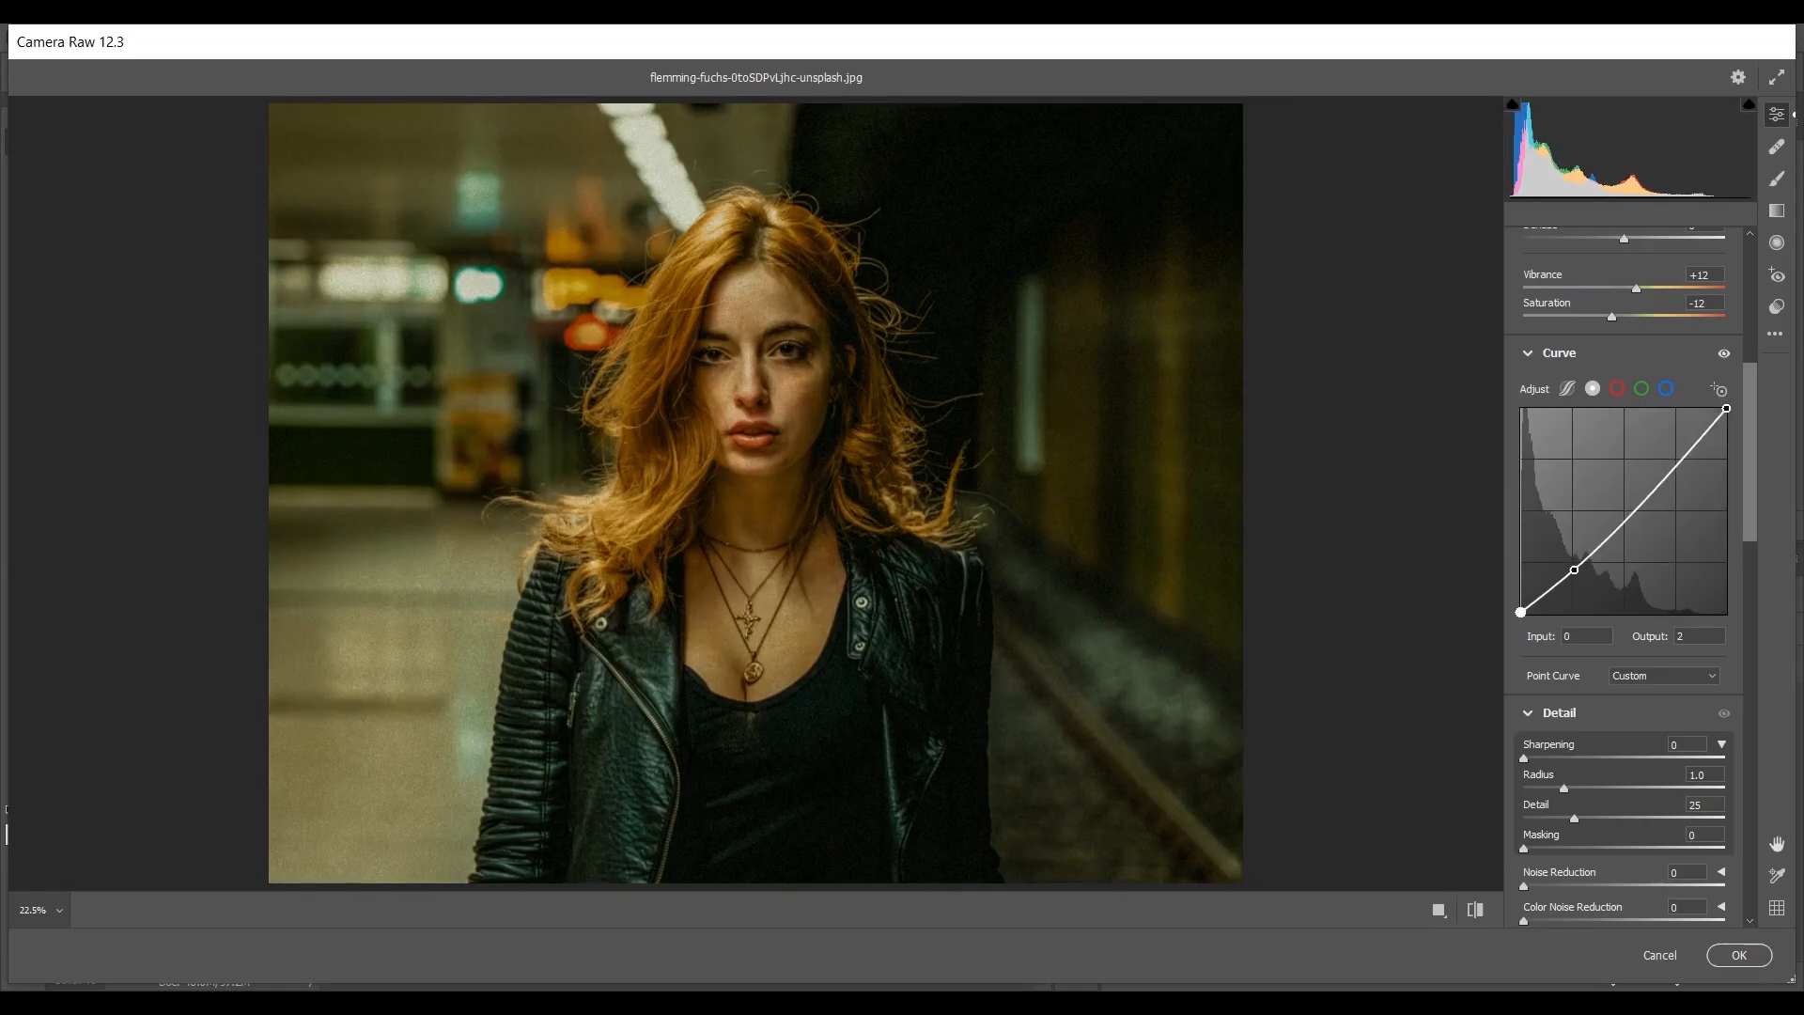
left_click_drag(1519, 611, 1516, 609)
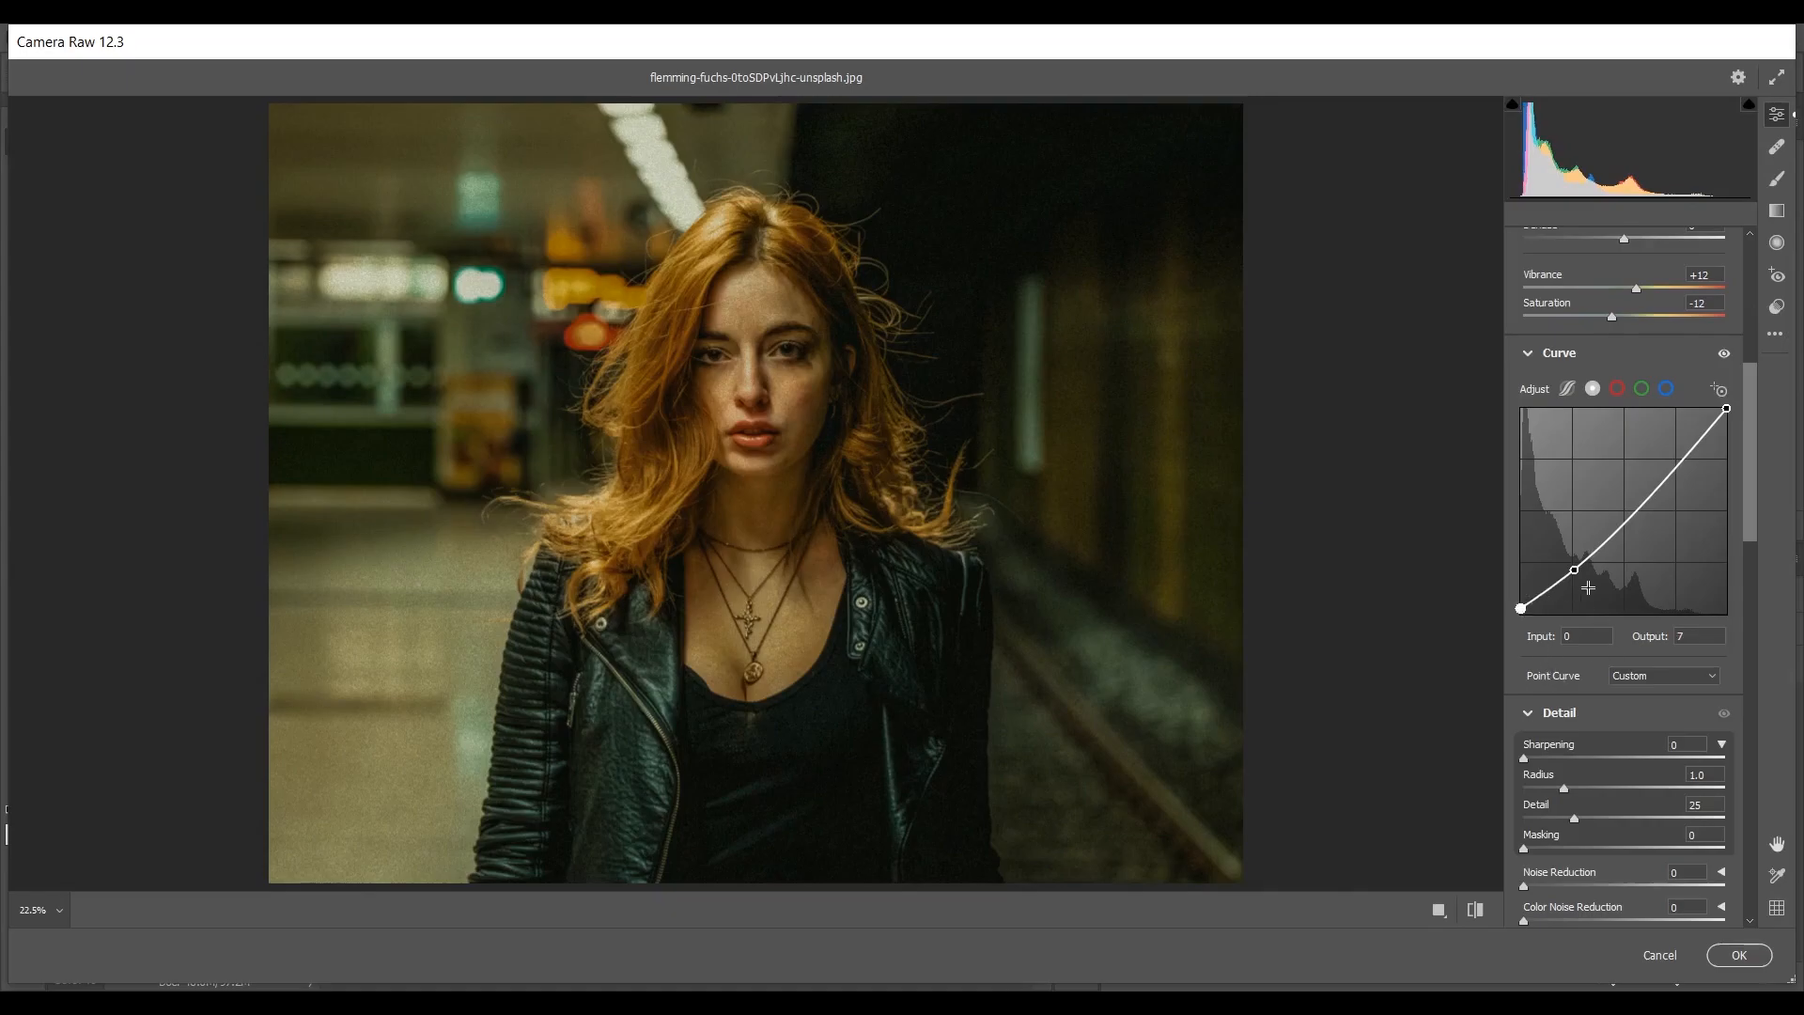
- Add a midtone point to the point curve at input 129, output 136
left_click_drag(1644, 515, 1624, 529)
key("Up")
key("Up")
key("Up")
key("Up")
key("Up")
key("Up")
key("Up")
key("Up")
key("Up")
key("Up")
key("Up")
key("Up")
key("Up")
key("Up")
key("Up")
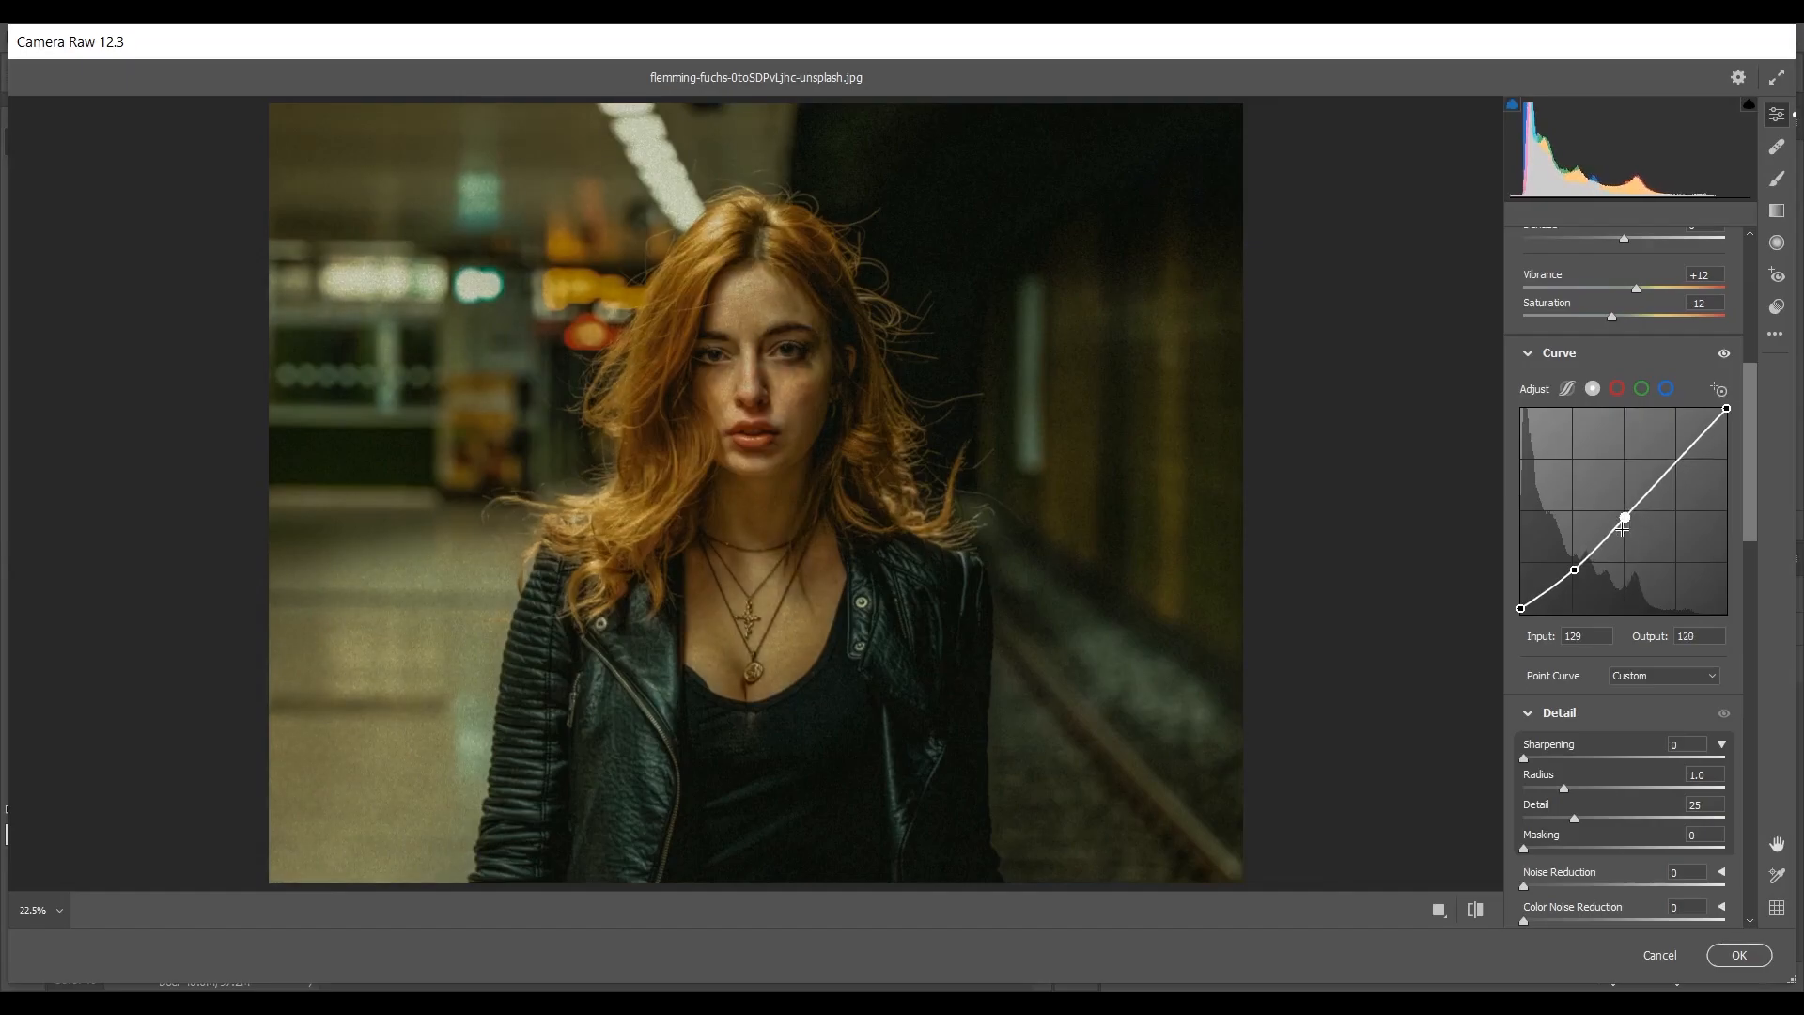
key("Up")
key("Up")
key("Up")
key("Up")
key("Up")
key("Up")
key("Up")
key("Up")
key("Up")
key("Up")
key("Up")
key("Up")
key("Up")
key("Up")
key("Up")
key("Up")
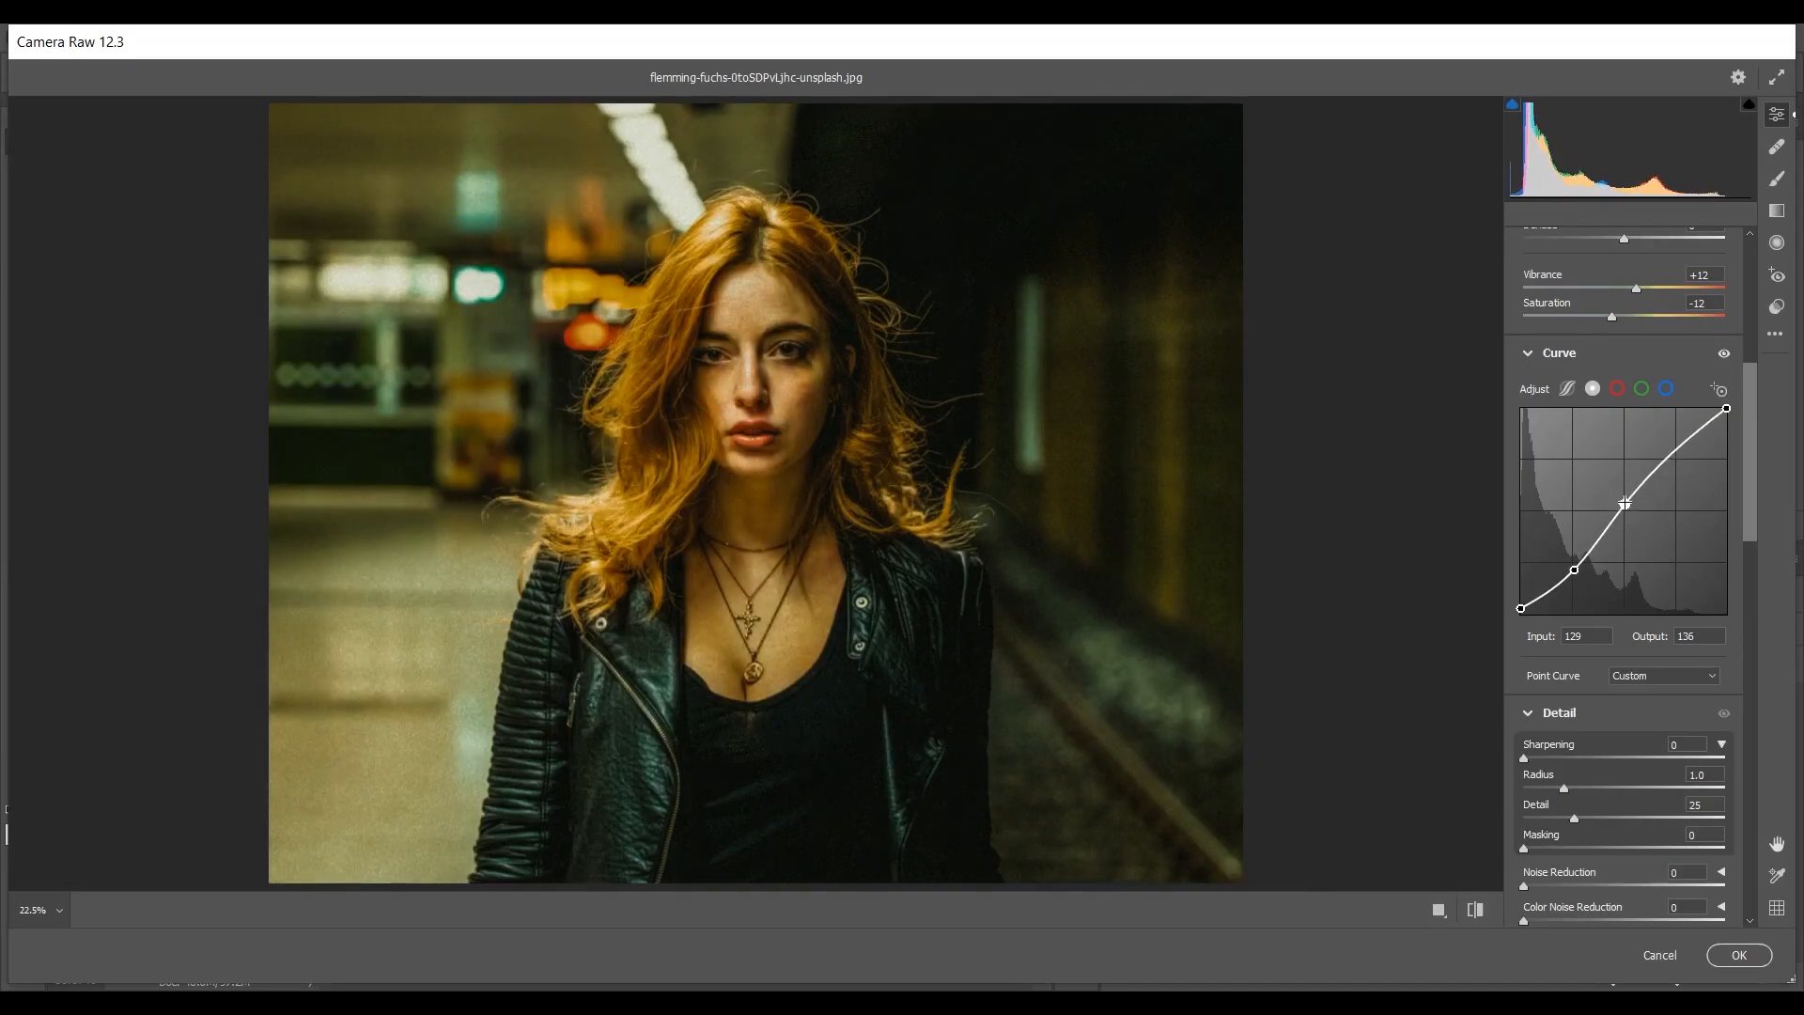
- Add a highlight point to the point curve at input 190, output 198
left_click(1678, 437)
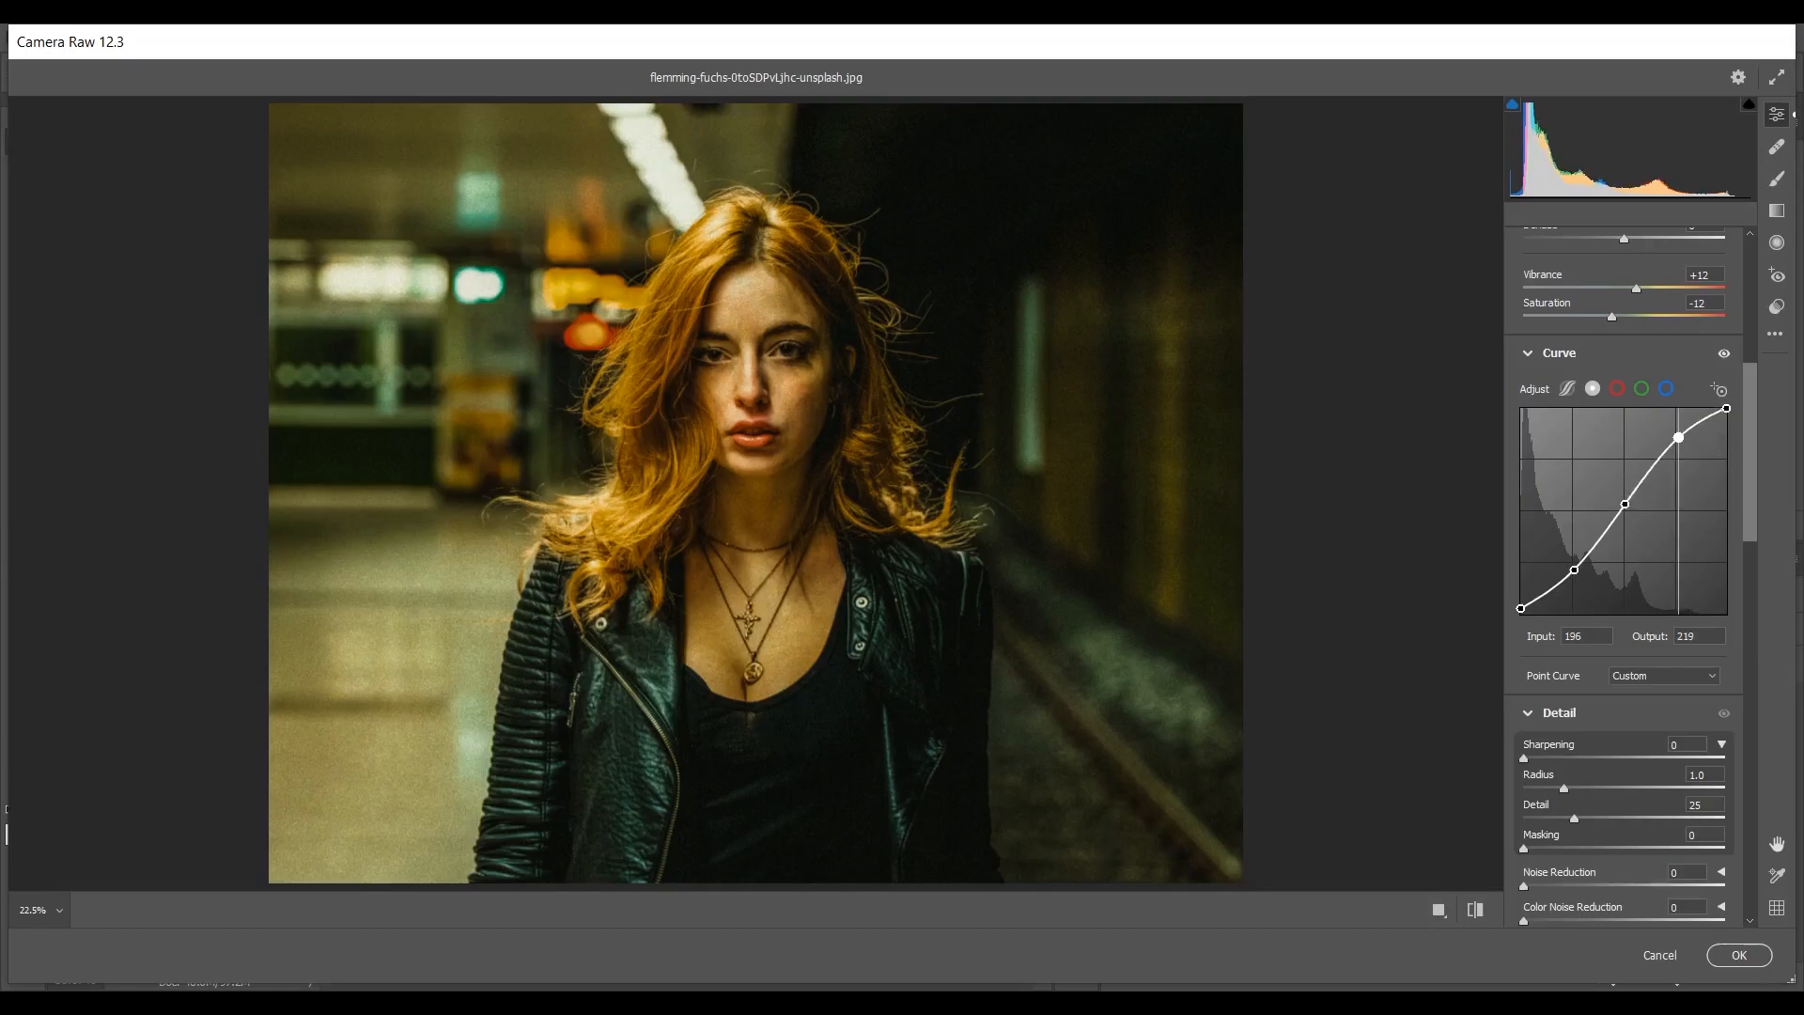
left_click_drag(1678, 437, 1678, 442)
key("Left")
key("Left")
key("Left")
key("Down")
key("Down")
key("Down")
key("Down")
key("Down")
key("Down")
key("Down")
key("Down")
key("Down")
key("Down")
key("Down")
key("Down")
key("Down")
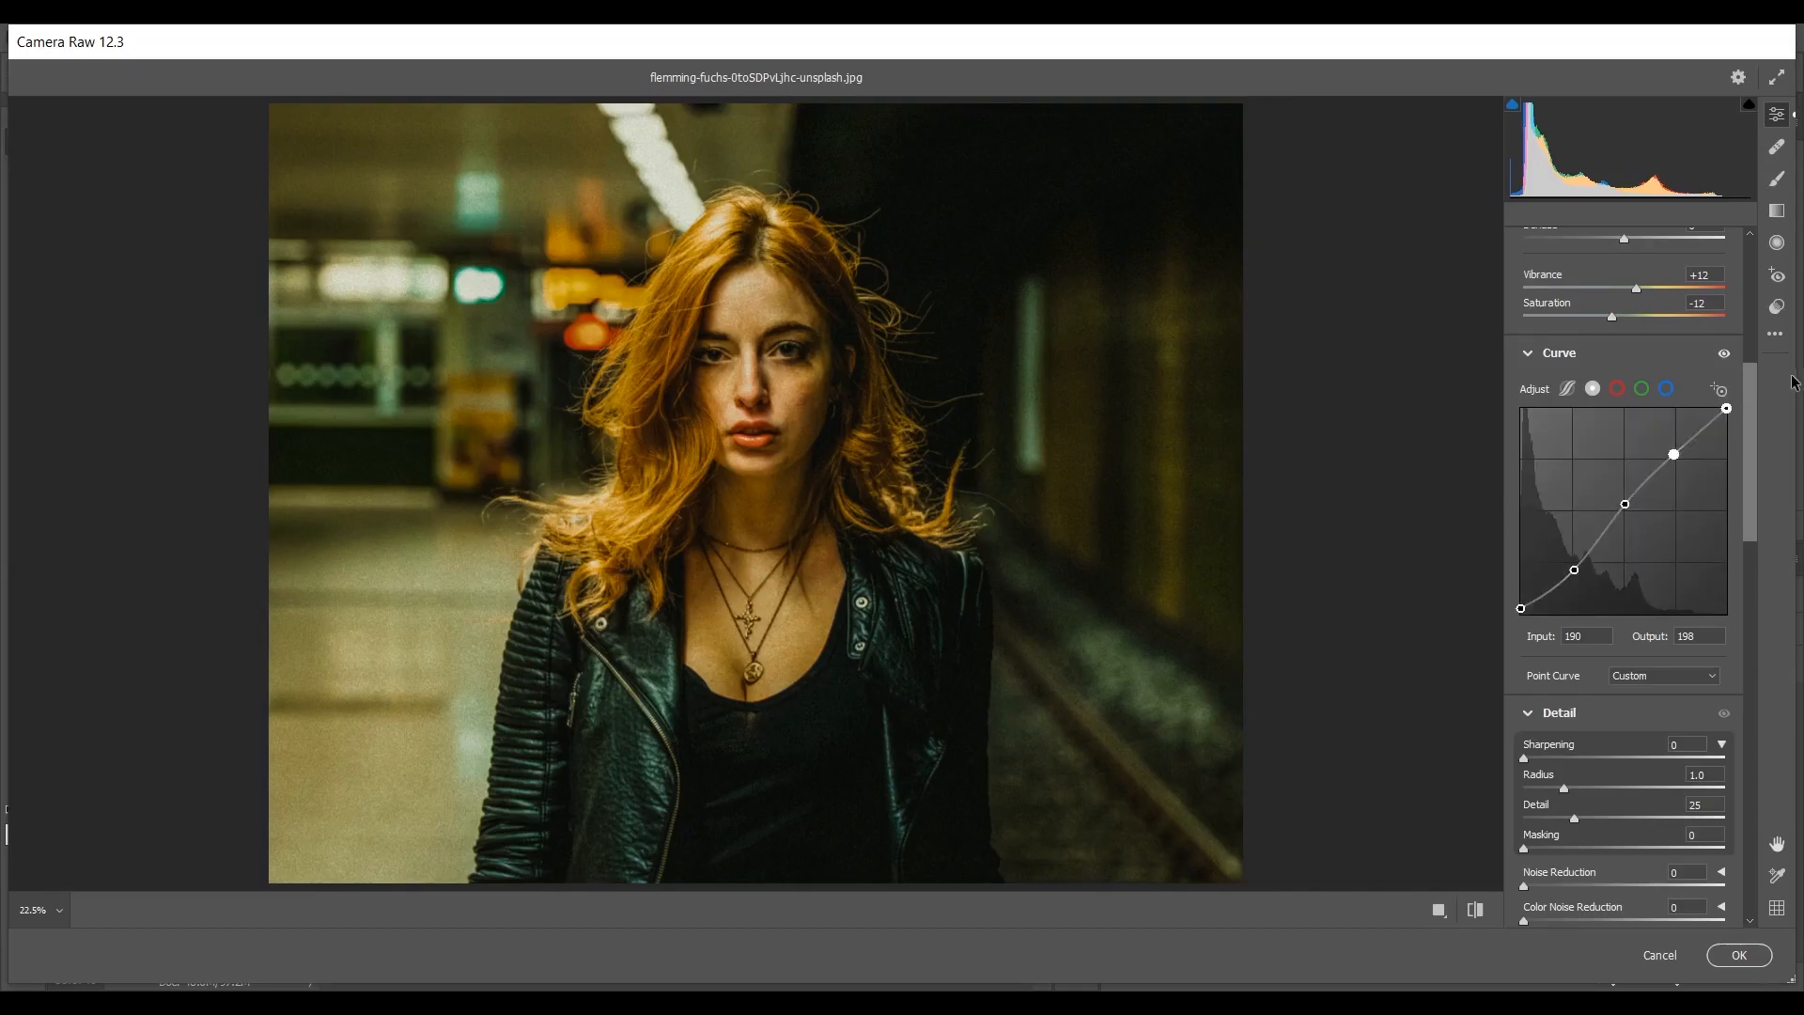
- Set the Detail Sharpening amount to 25
left_click_drag(1752, 378, 1746, 460)
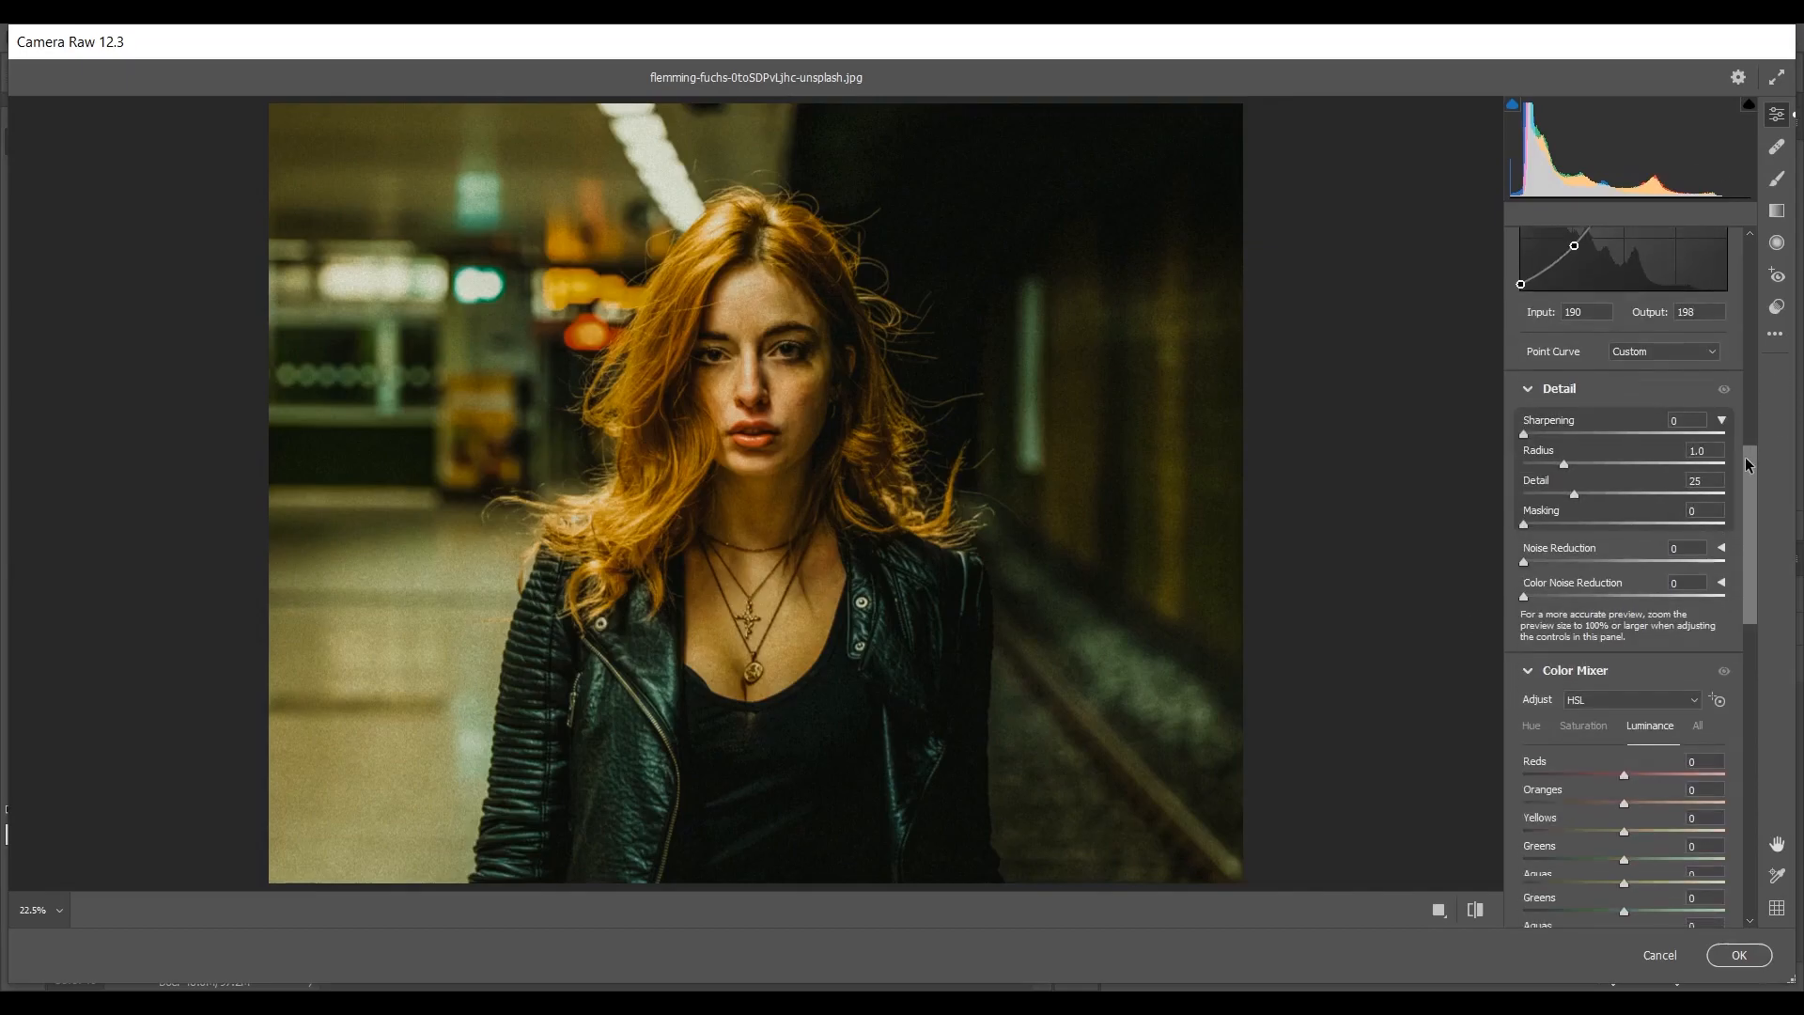
left_click(1554, 421)
left_click_drag(1552, 419, 1555, 420)
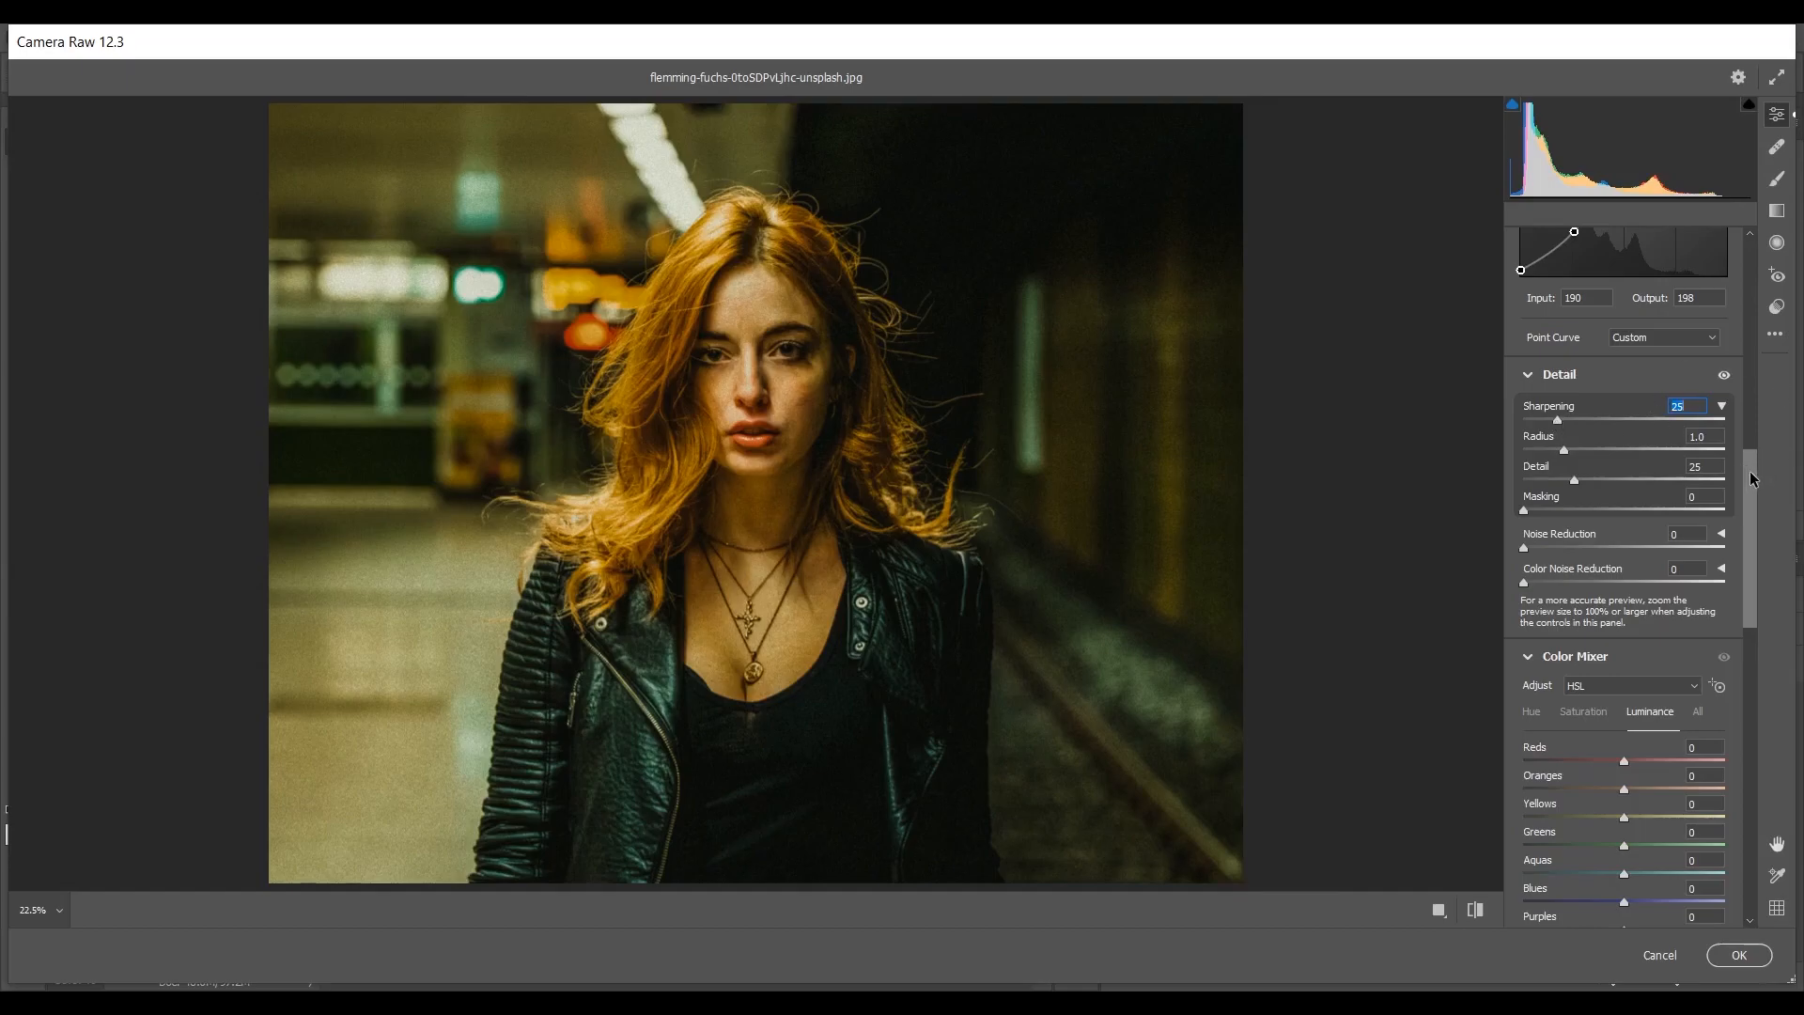
- In the Color Mixer, set the Hue of Reds to +23 and Oranges to -18
left_click_drag(1753, 479, 1752, 563)
left_click(1533, 396)
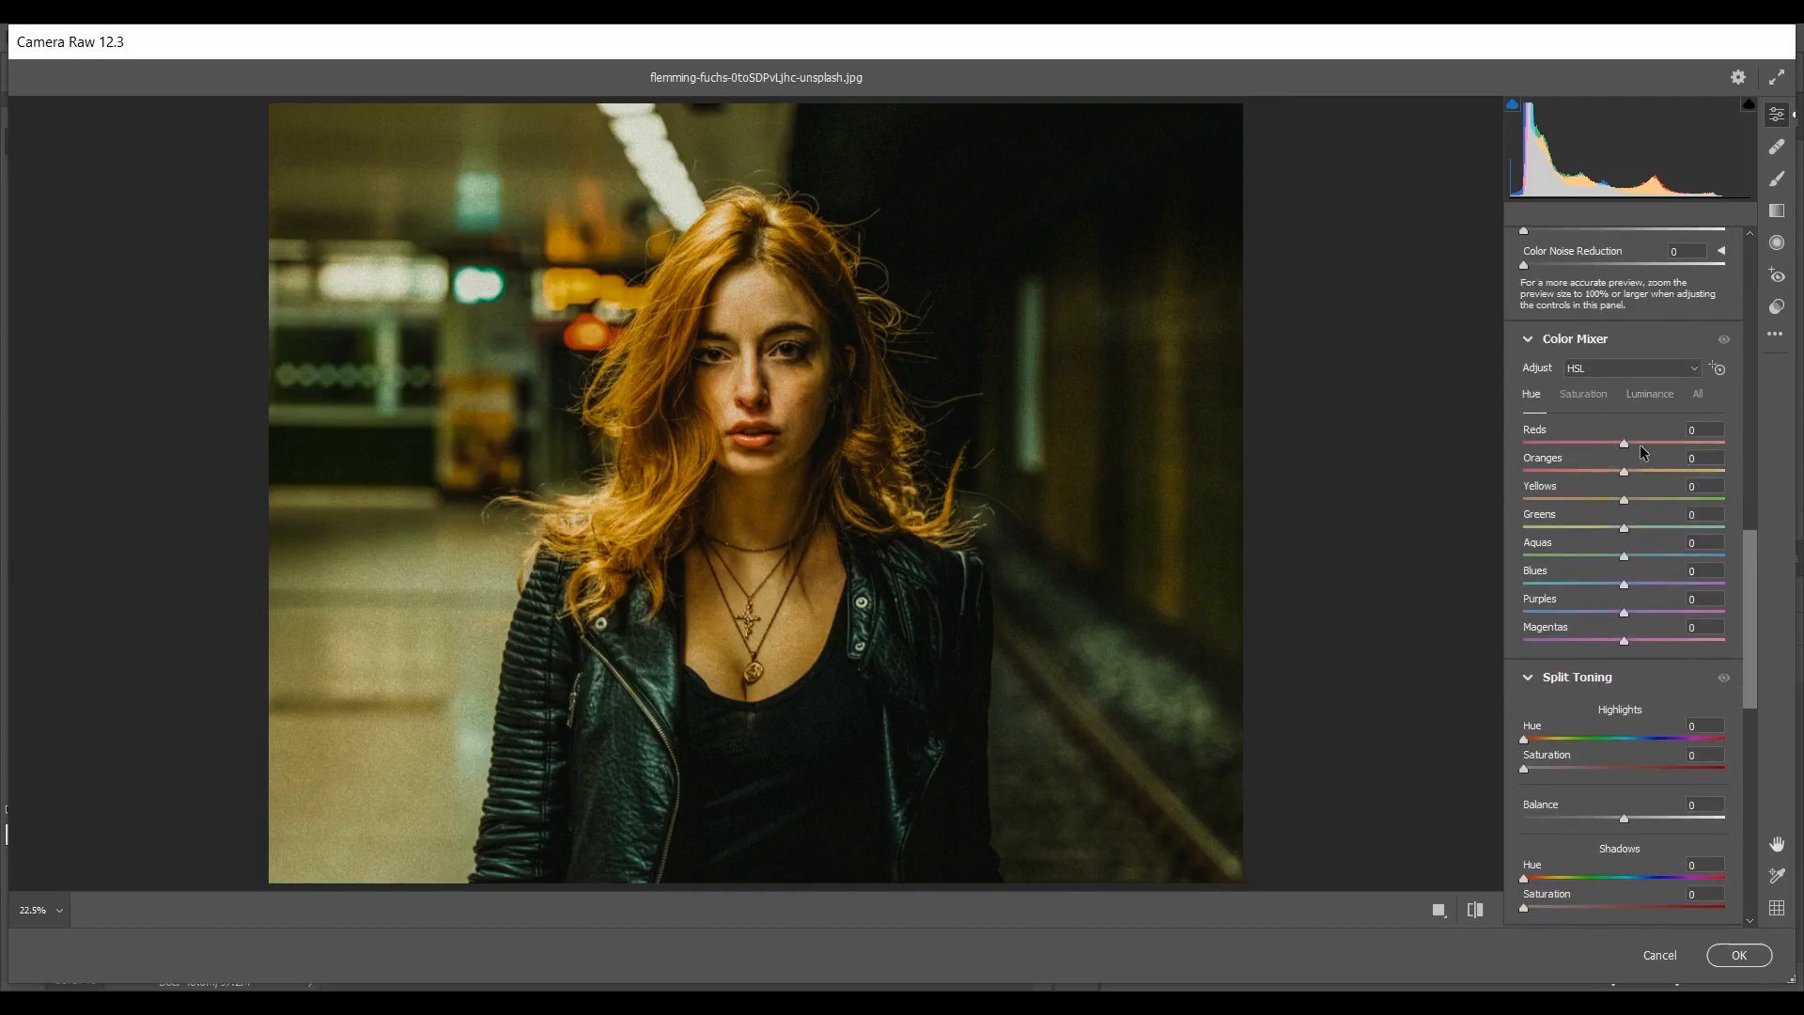
mouse_move(1640, 445)
left_mouse_down()
mouse_move(1330, 451)
mouse_move(1716, 453)
mouse_move(1646, 458)
left_mouse_up()
left_click_drag(1649, 443, 1646, 444)
left_click_drag(1614, 464, 1536, 472)
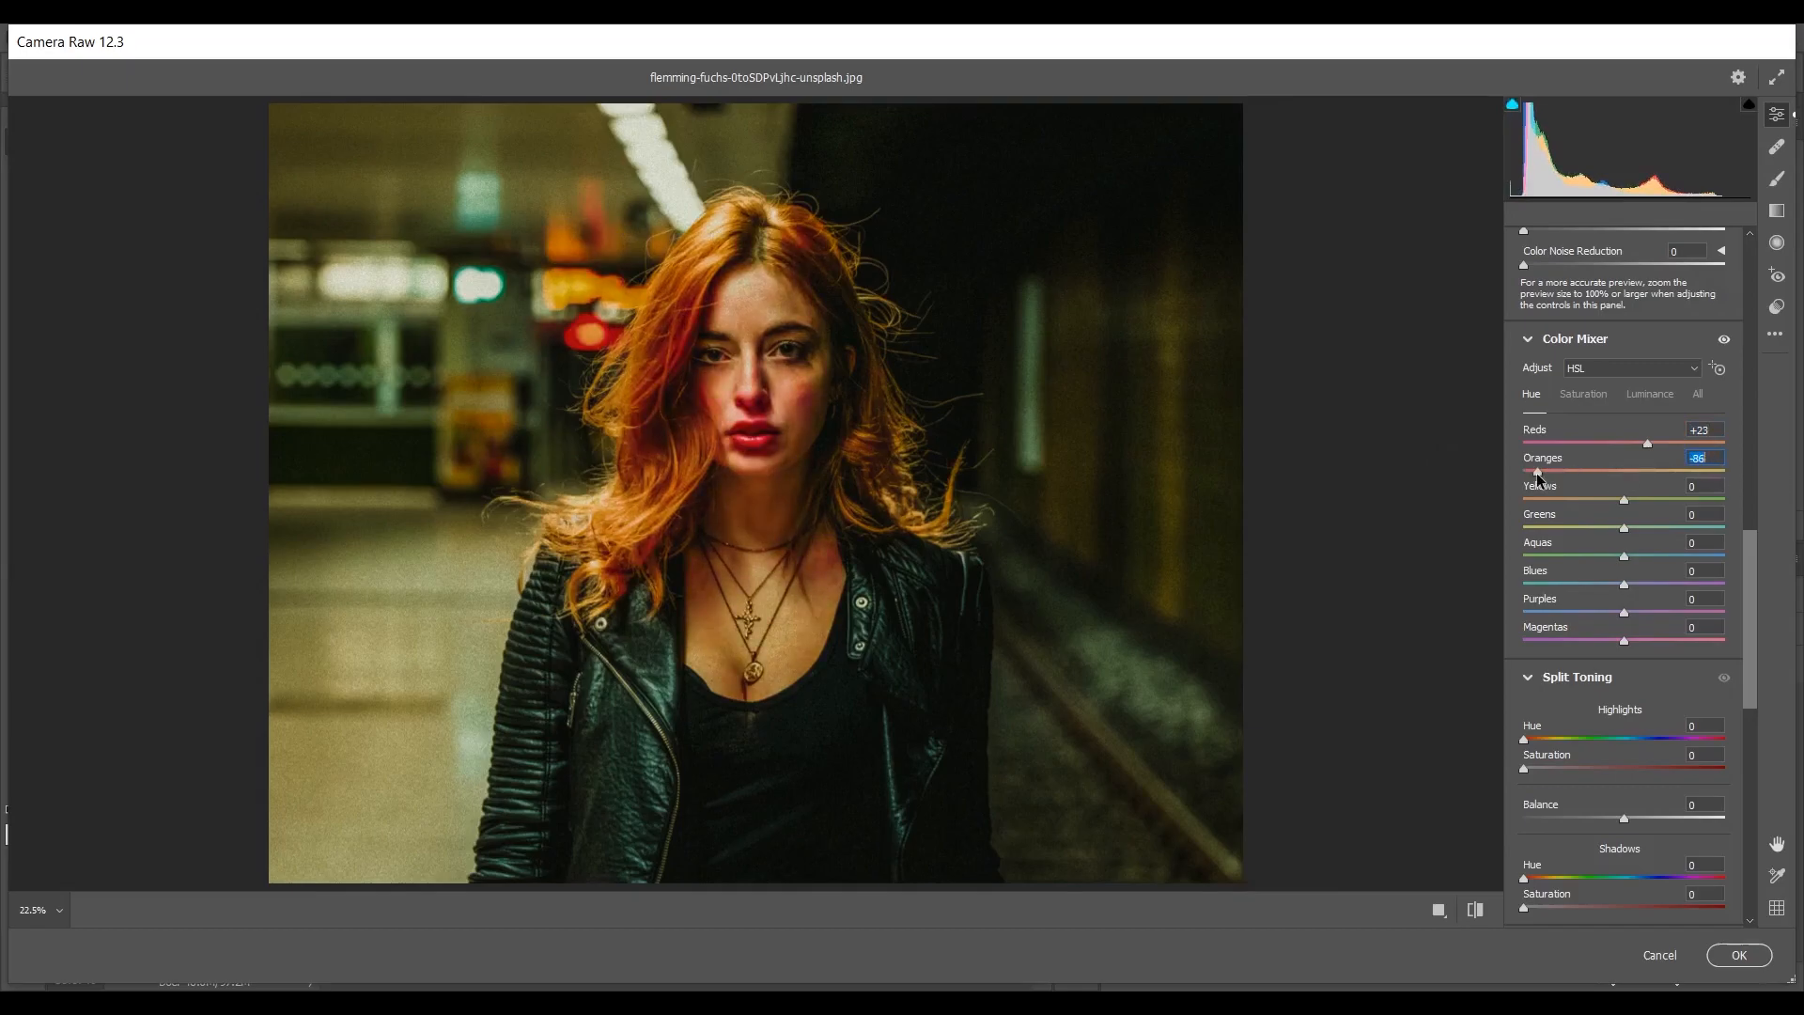
left_click(1610, 471)
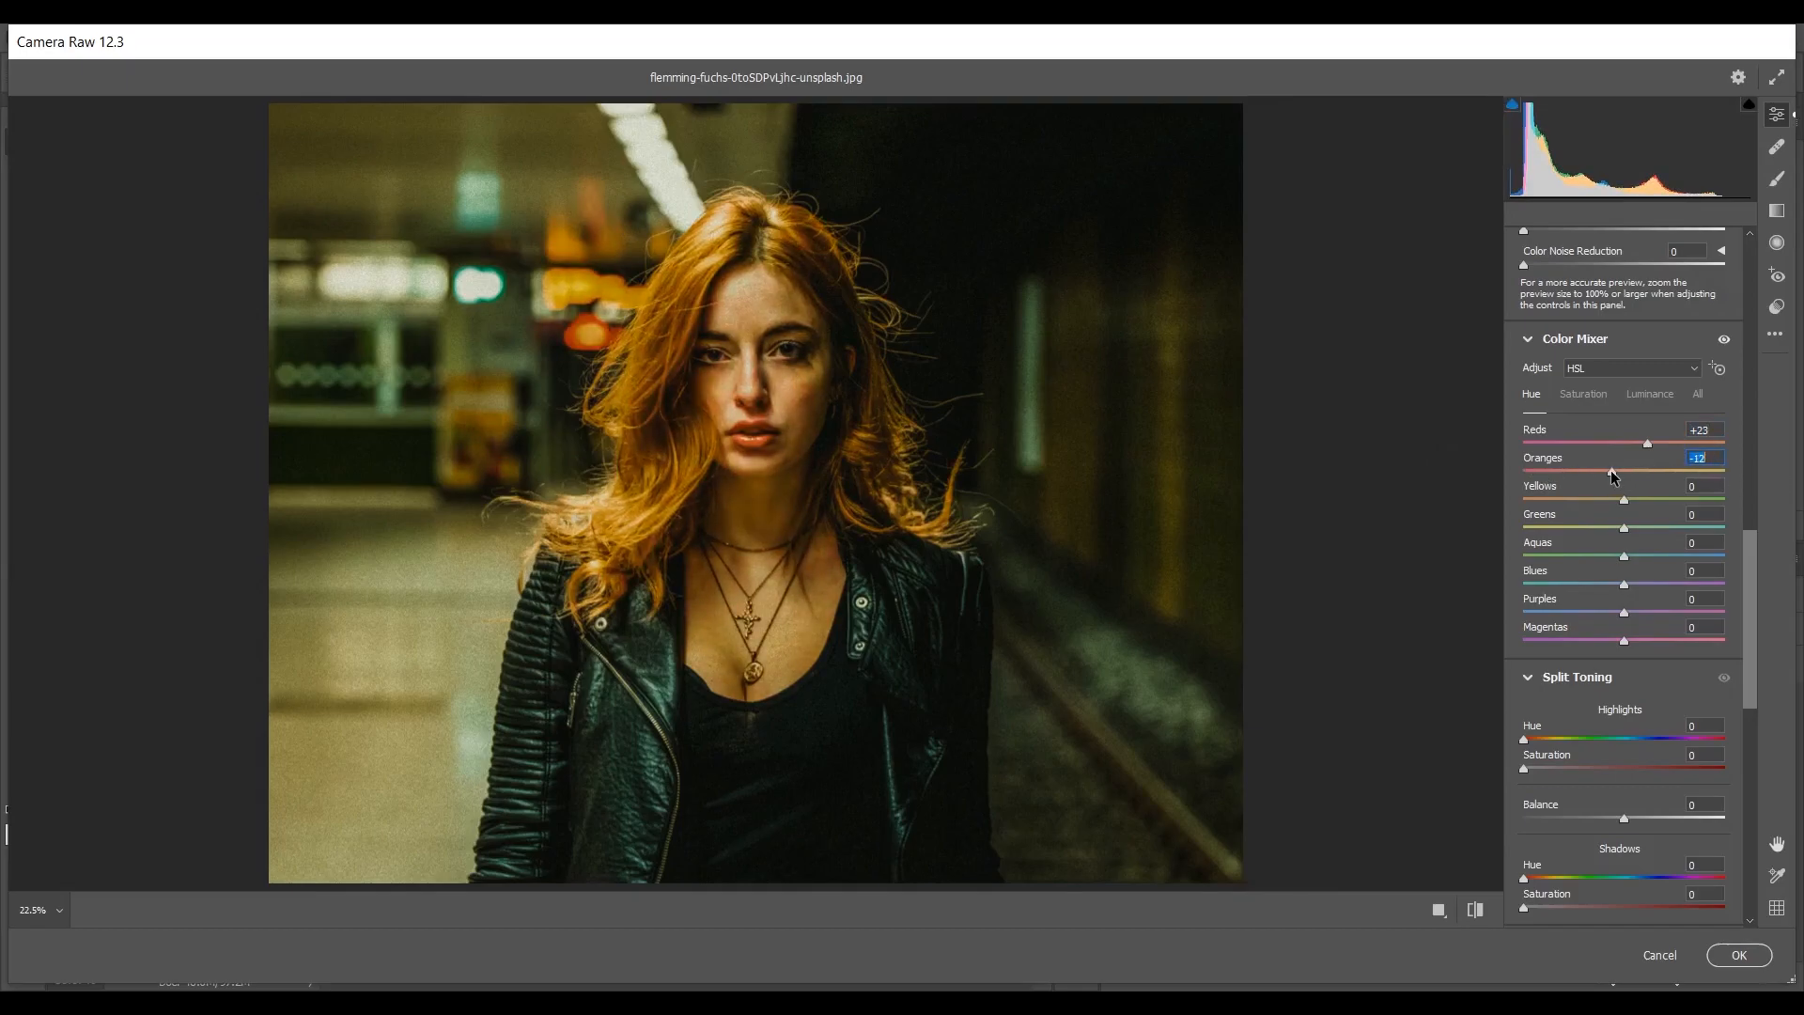
left_click_drag(1610, 470, 1605, 470)
- Set the Hue of Yellows to -26 and Greens to +75
left_click_drag(1624, 499, 1576, 500)
key("Up")
left_click_drag(1672, 528, 1690, 528)
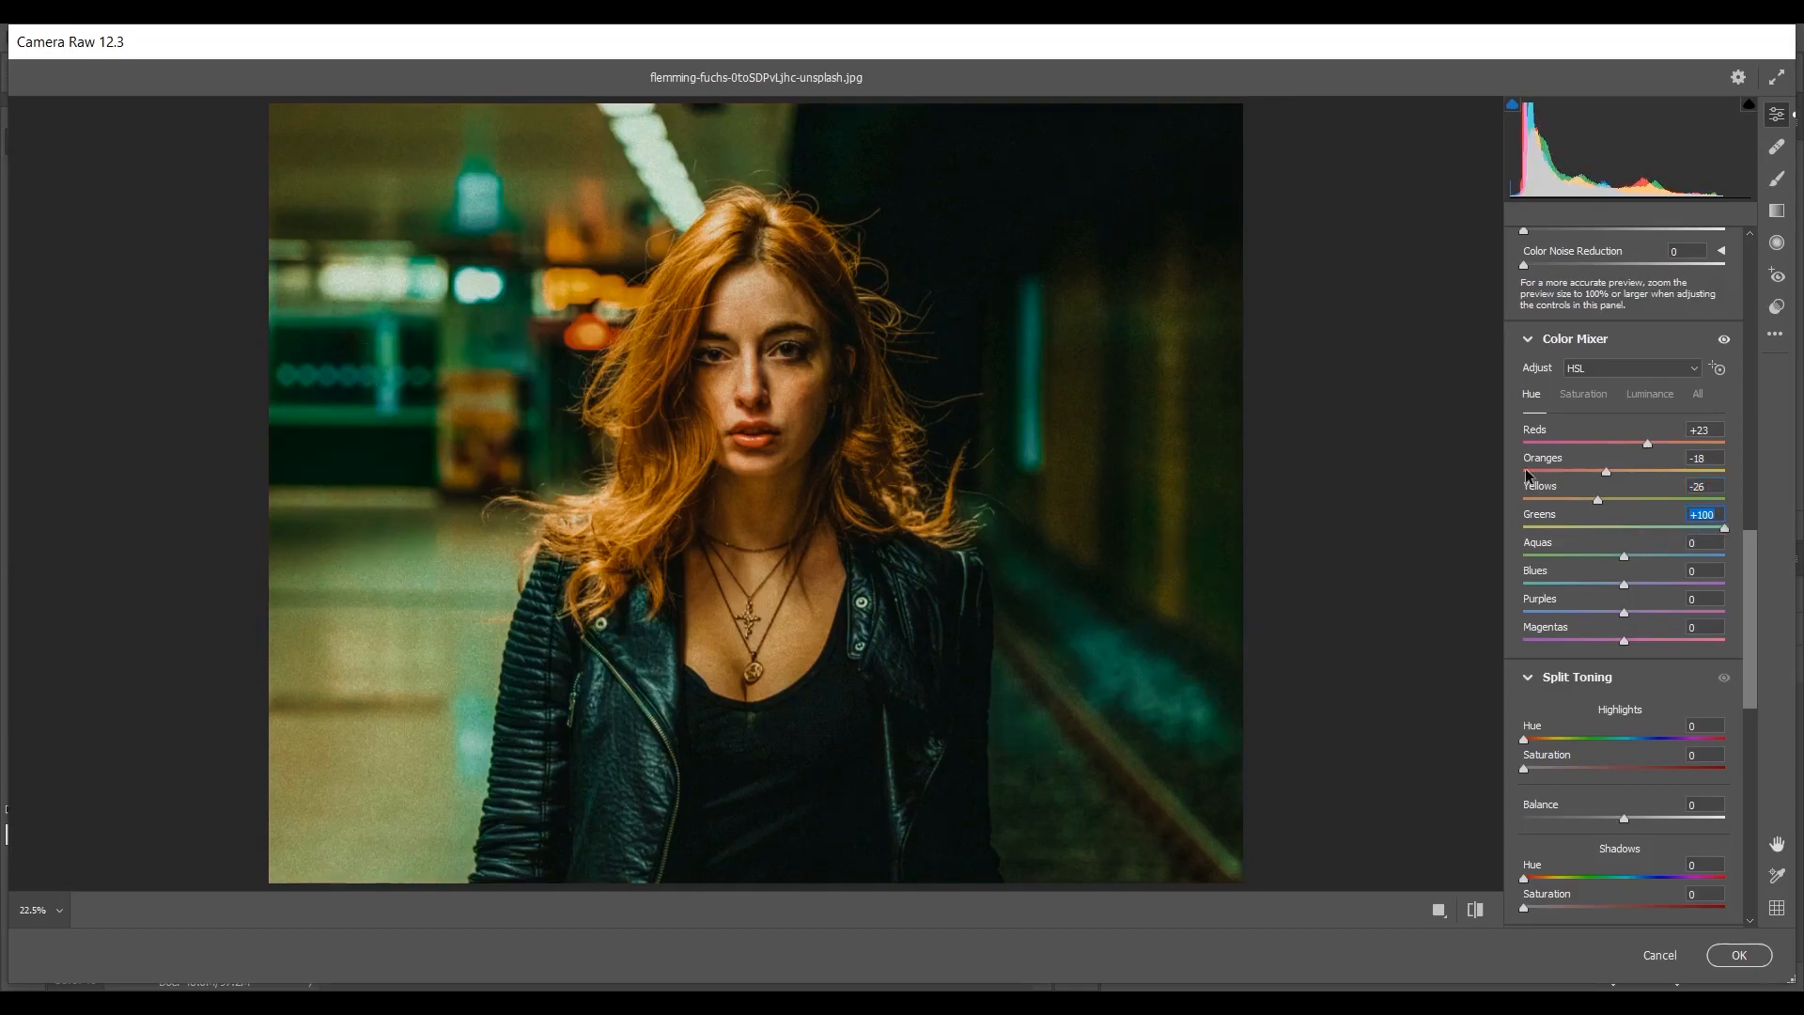
left_click_drag(1643, 528, 1699, 529)
key("Down")
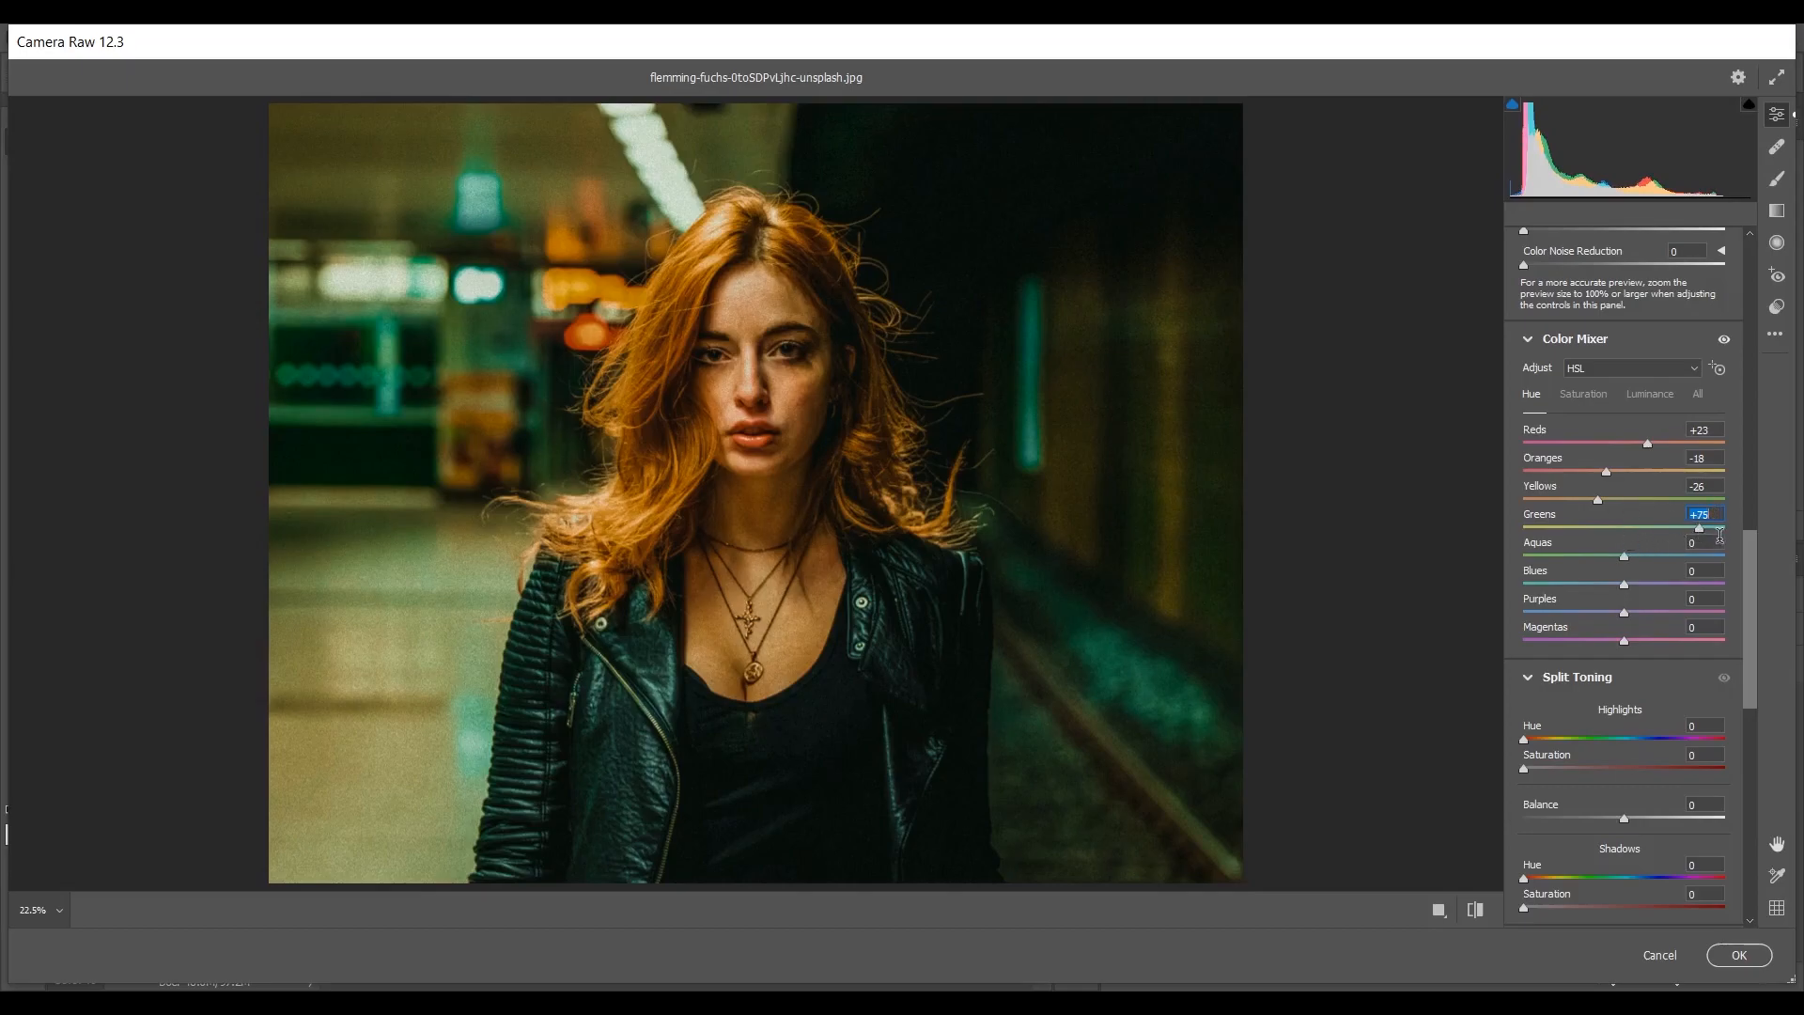
- Lower the Hue of Aquas strongly and of Blues slightly in the Color Mixer
left_click_drag(1616, 561, 1551, 571)
left_click_drag(1551, 570, 1554, 570)
left_click(1607, 588)
key("Down")
key("Down")
key("Down")
- In the Color Mixer, set the Saturation of Reds to +20 and Oranges to +24
left_click(1593, 402)
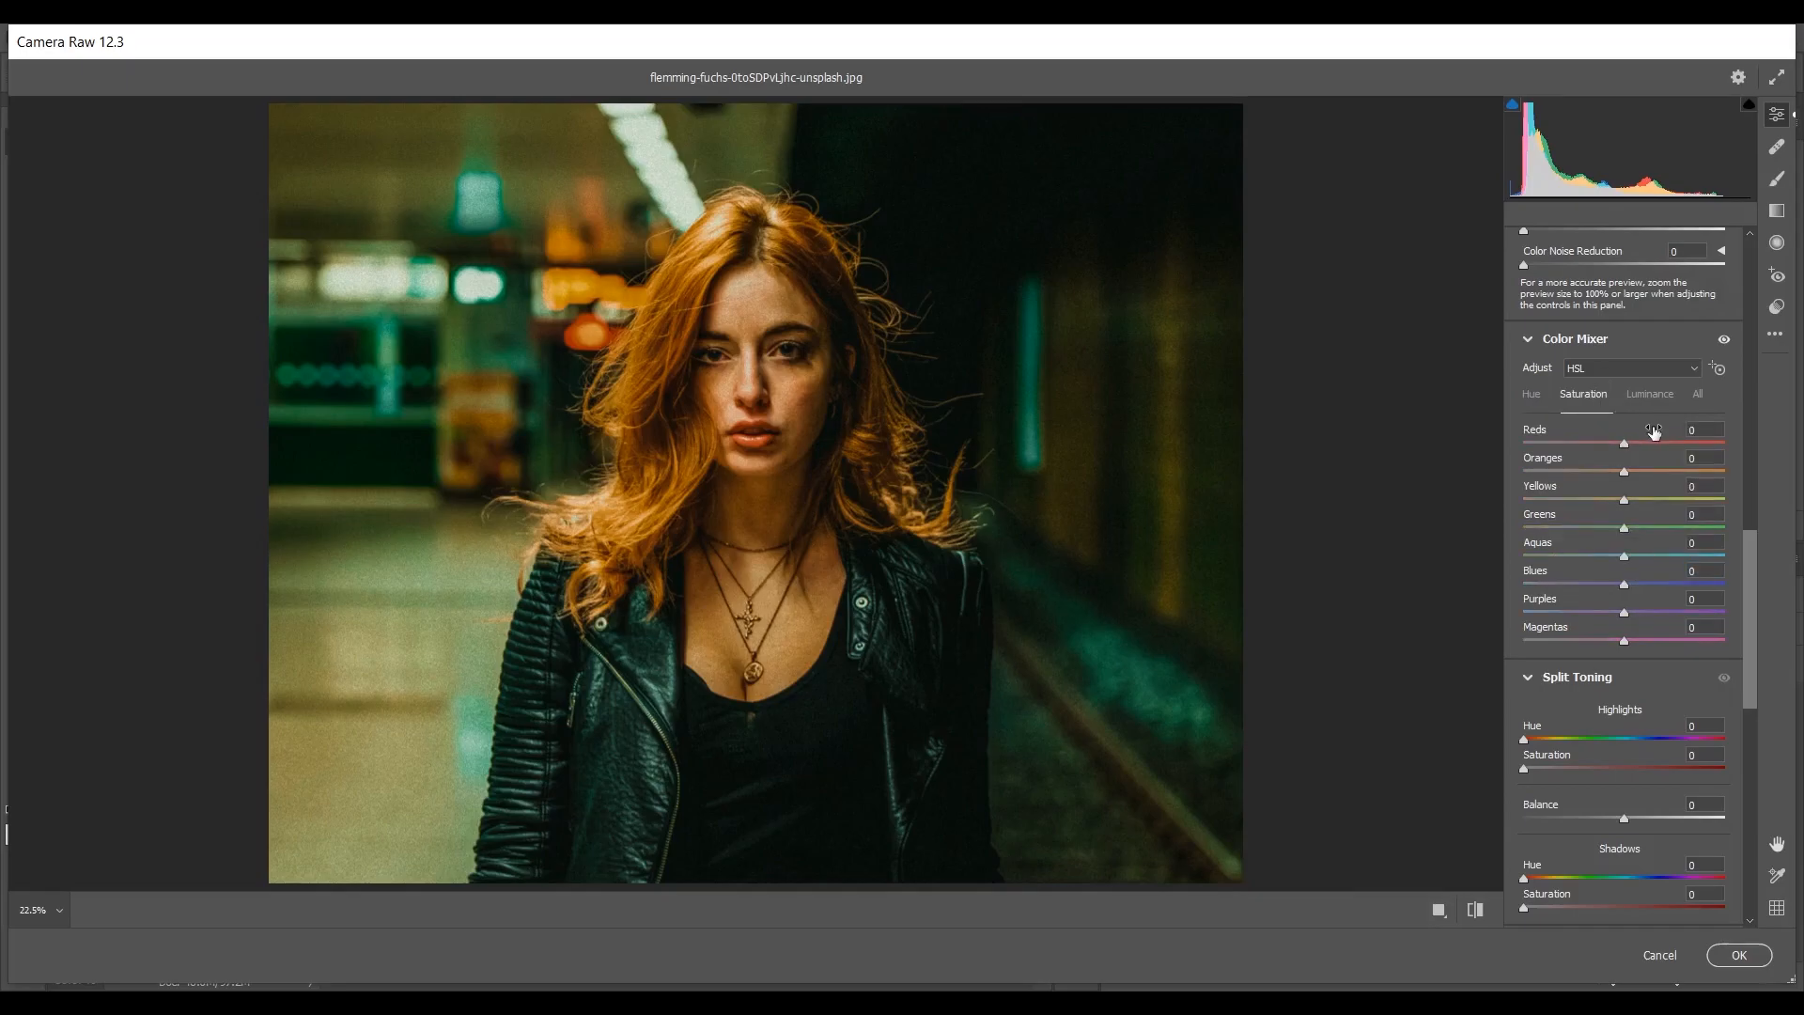
left_click_drag(1625, 444, 1637, 445)
left_click_drag(1629, 470, 1641, 470)
left_click_drag(1646, 471, 1648, 472)
- Set the Color Mixer Saturation of Yellows to -34 and Greens to -85
left_click(1599, 499)
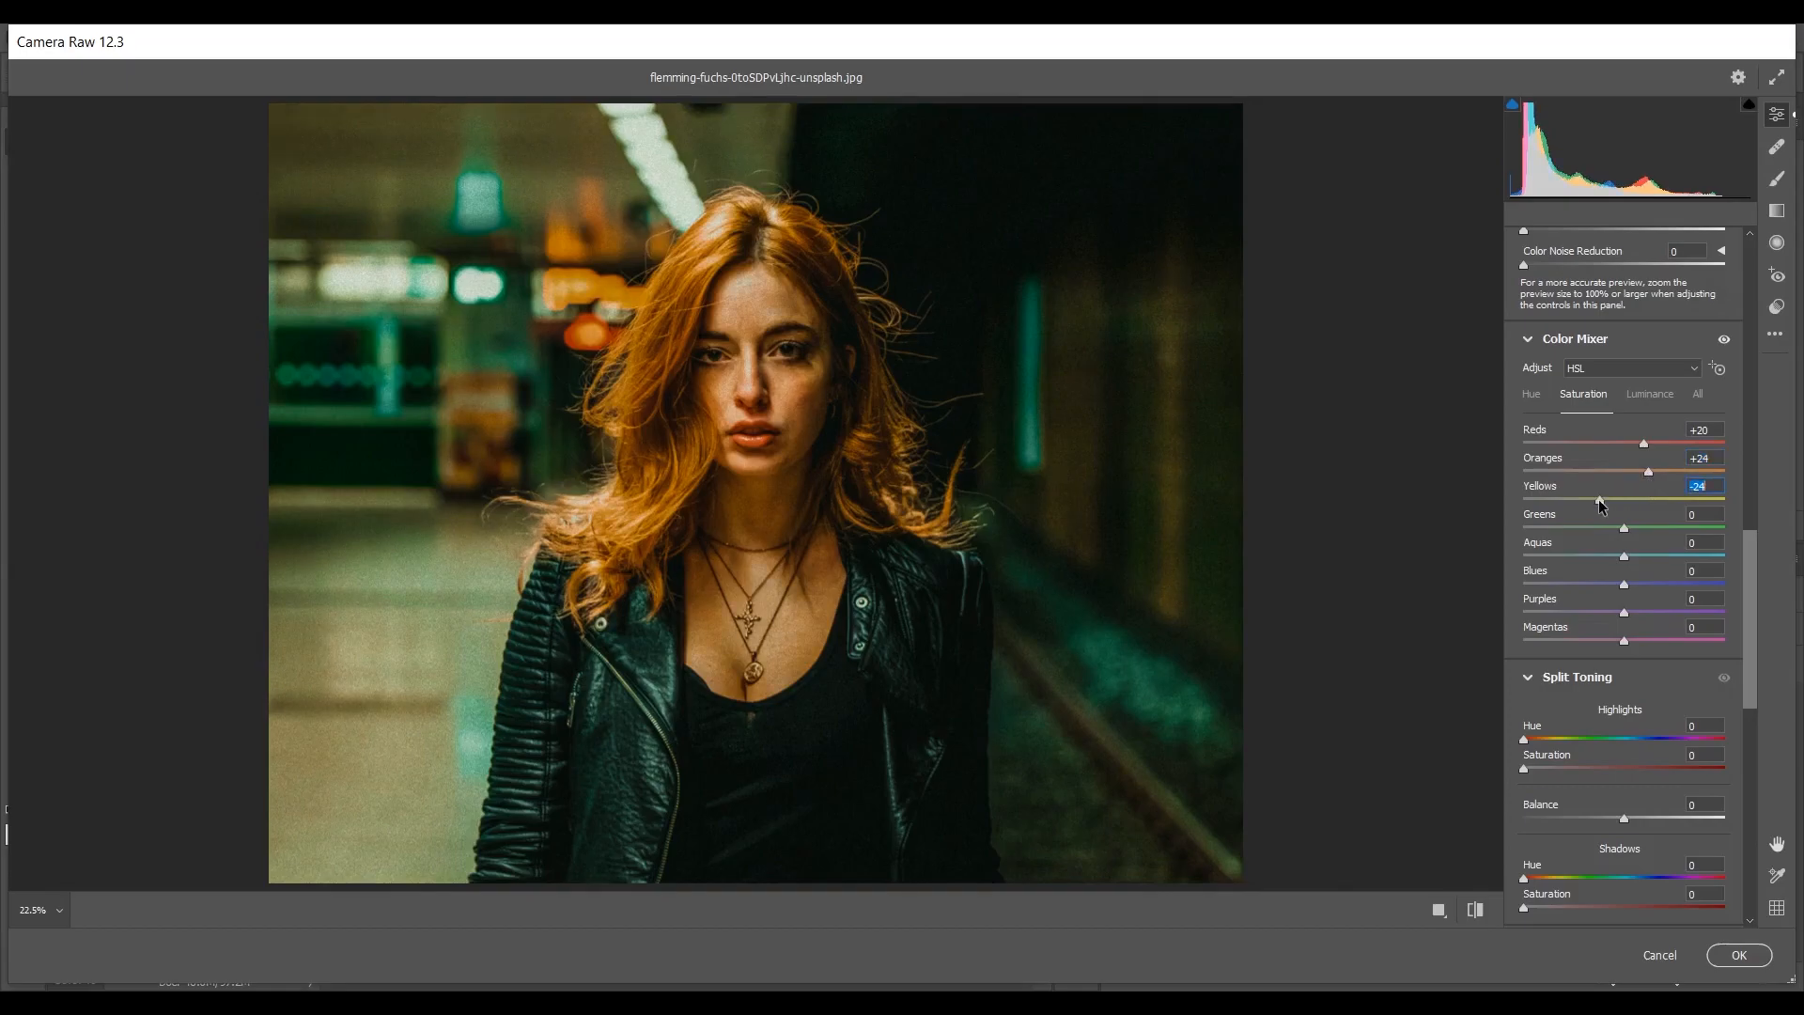
left_click_drag(1587, 499, 1588, 500)
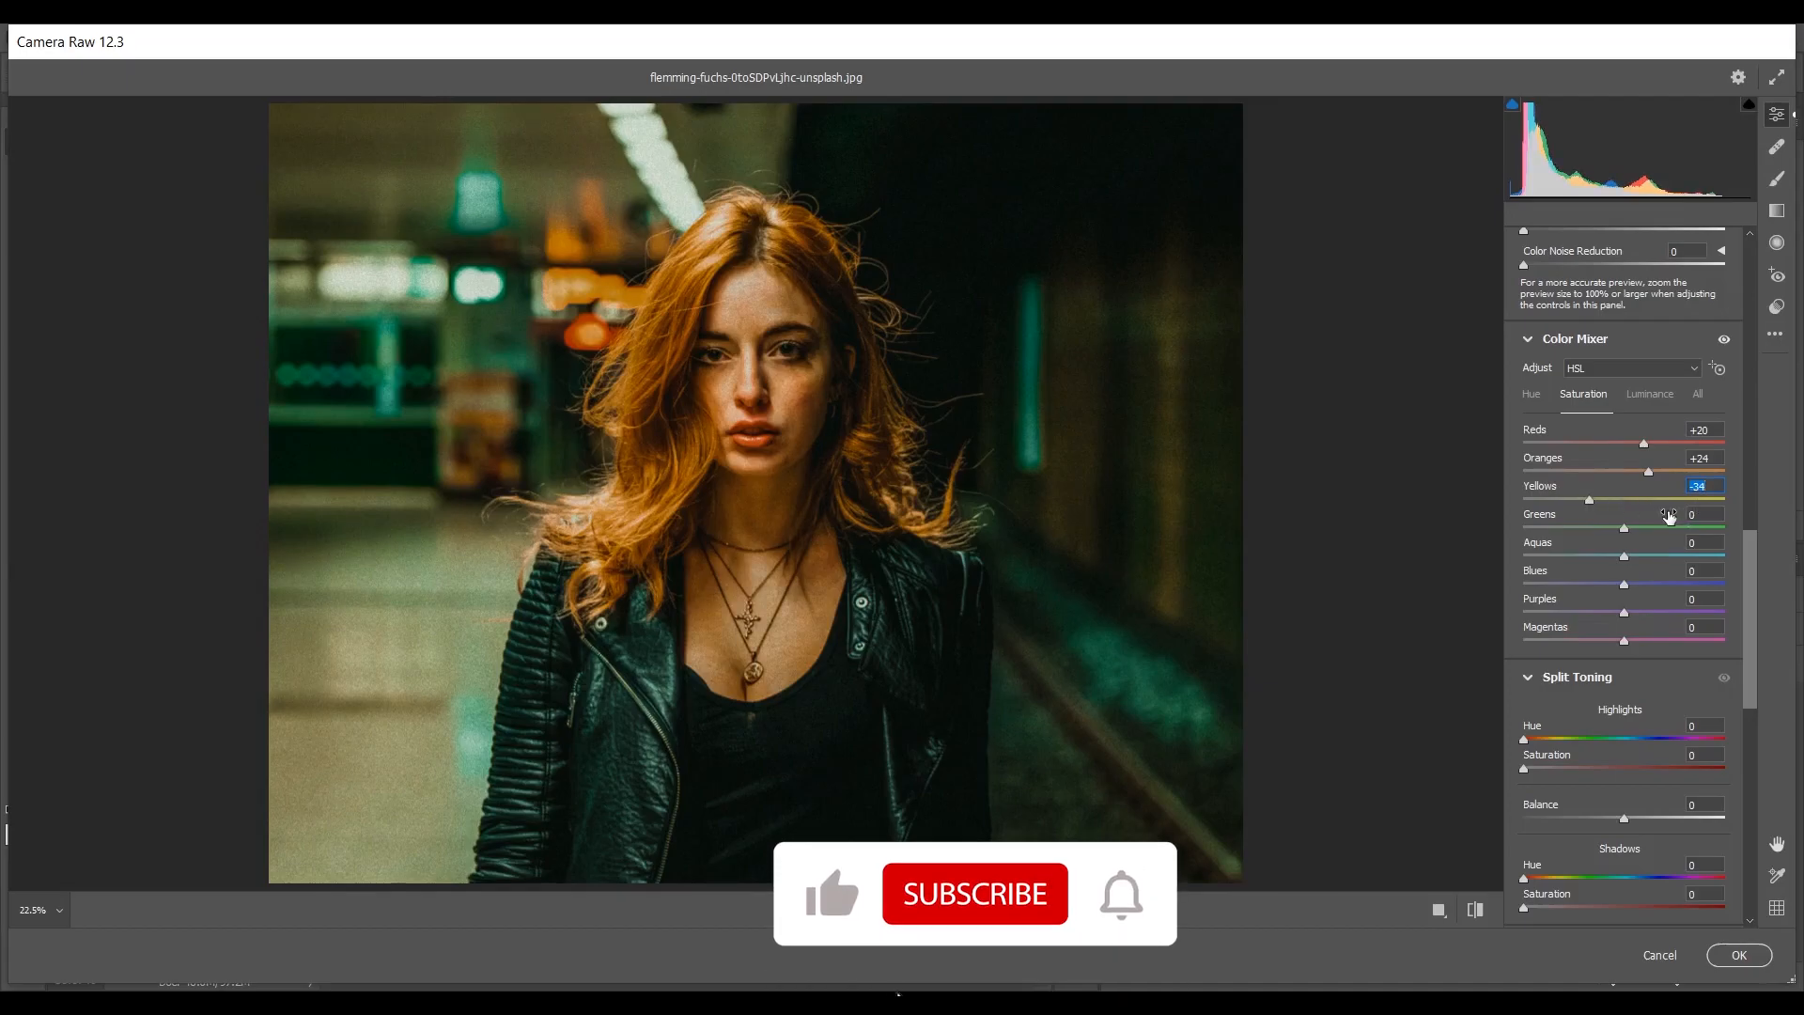
left_click_drag(1624, 528, 1544, 542)
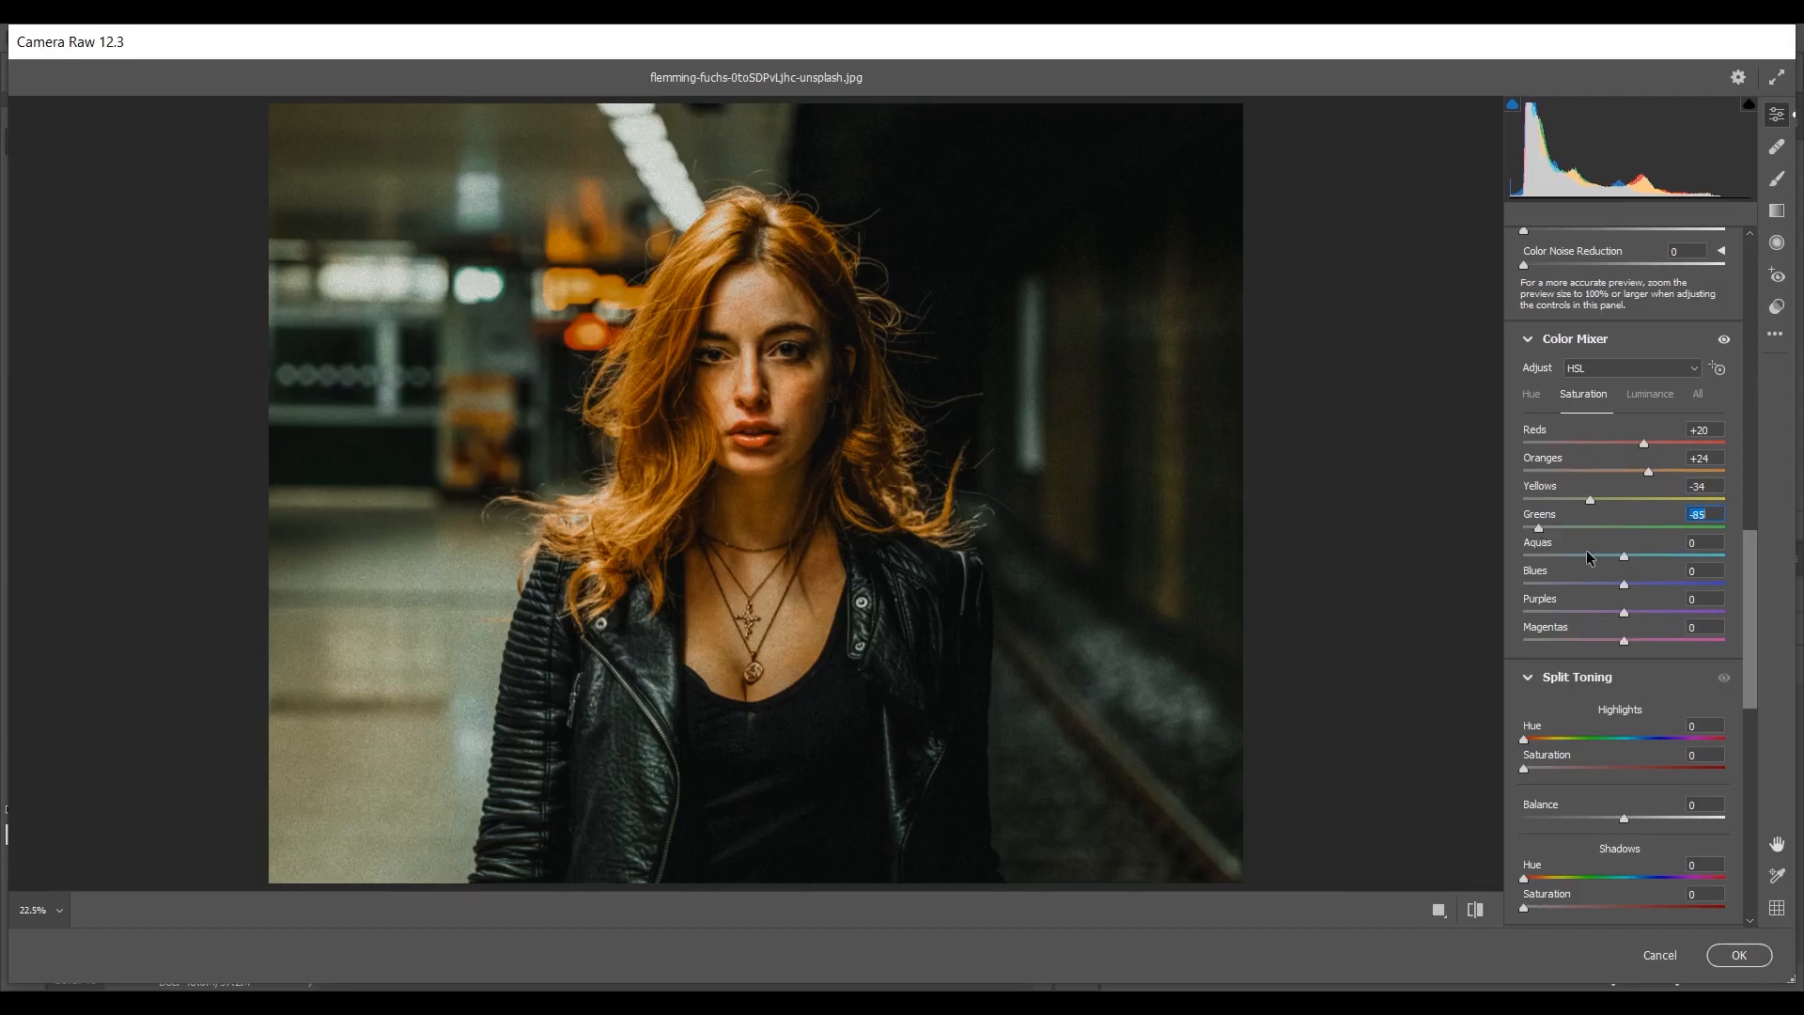
- Reduce the Color Mixer Saturation of Aquas, Blues, Purples and Magentas
left_click_drag(1623, 556, 1562, 578)
left_click_drag(1611, 583, 1605, 584)
left_click_drag(1565, 584, 1557, 581)
left_click_drag(1597, 611, 1582, 612)
left_click(1591, 639)
left_click_drag(1592, 638, 1587, 642)
left_click_drag(1584, 639, 1589, 639)
- Set the Color Mixer Luminance of Oranges to +20
left_click(1647, 396)
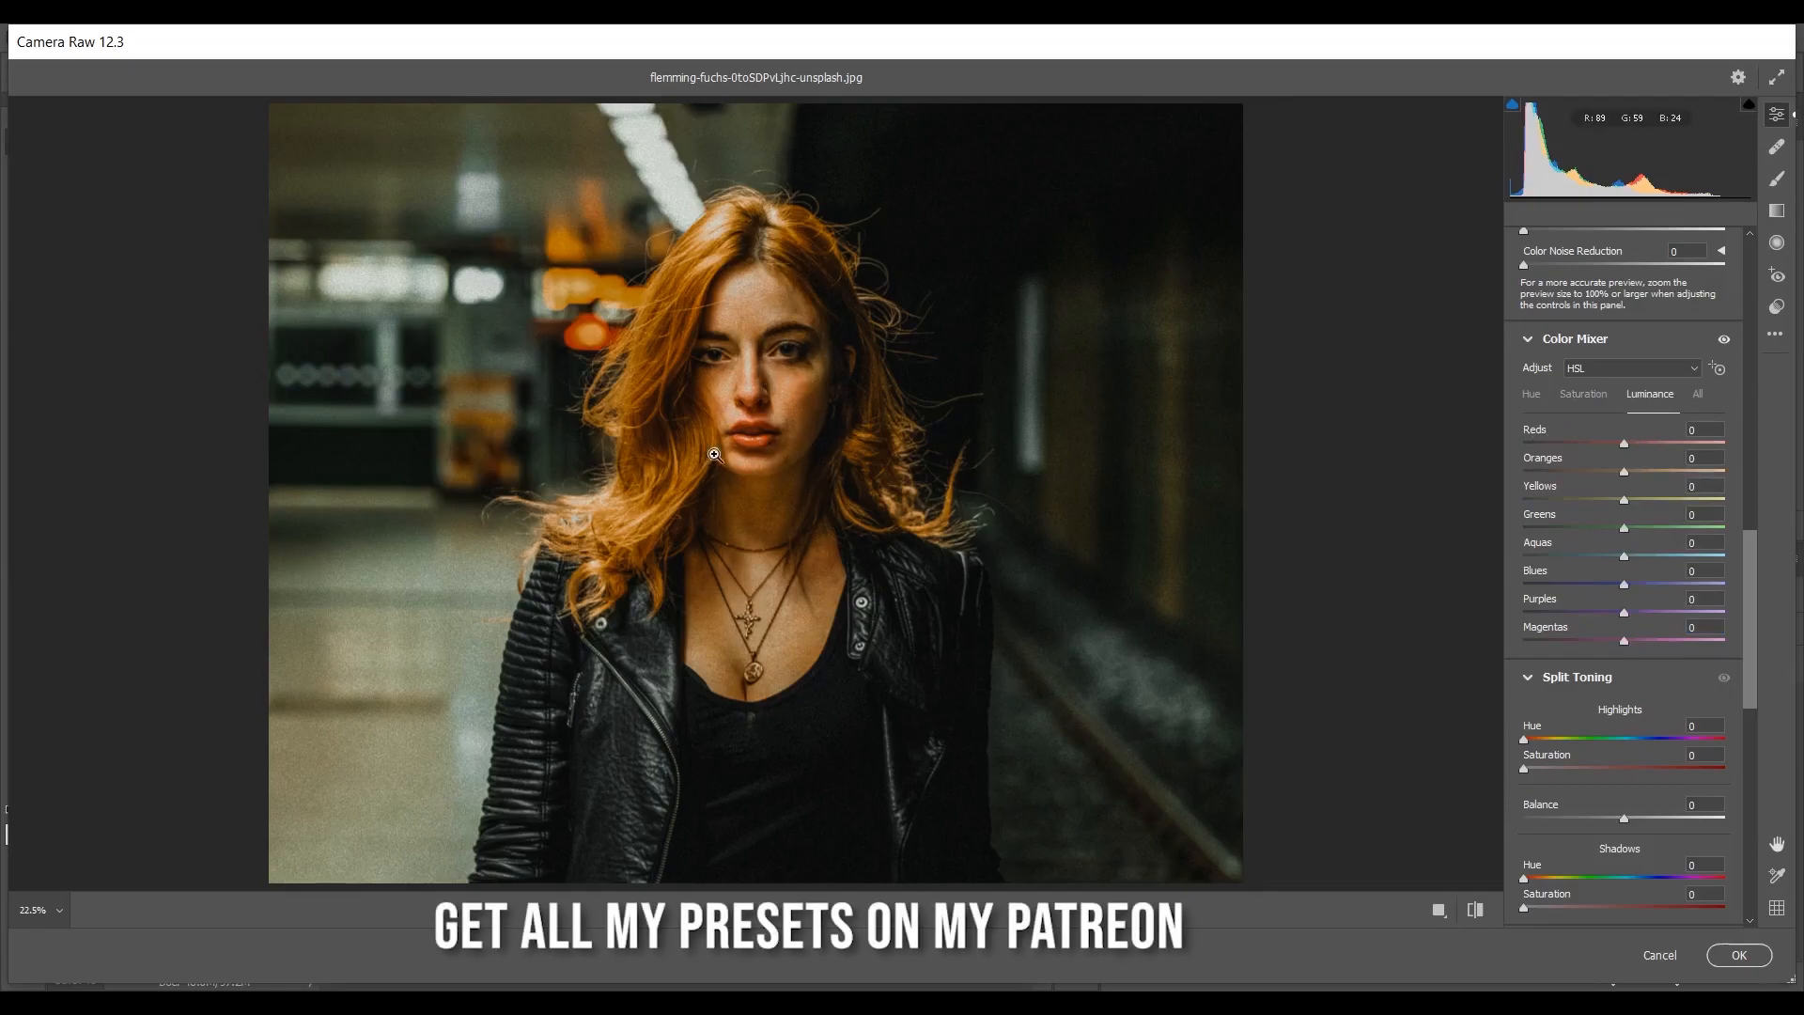
left_click(1648, 473)
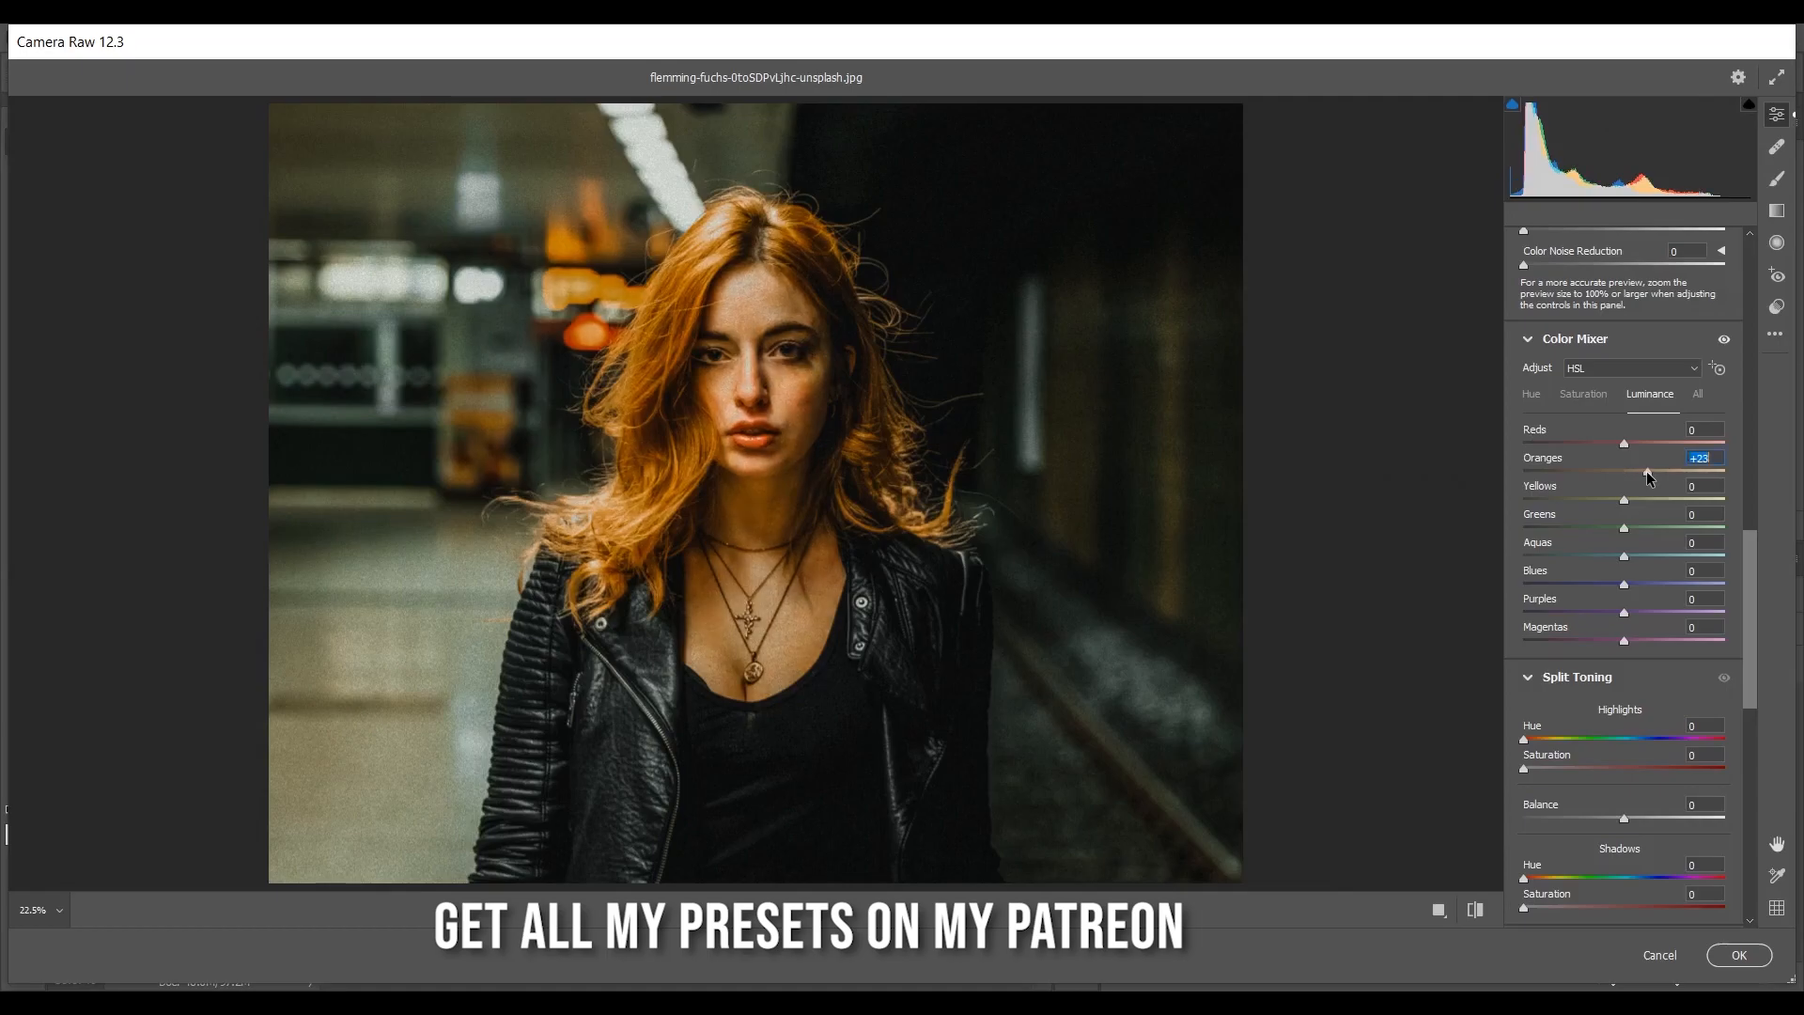
double_click(1648, 473)
left_click(1648, 473)
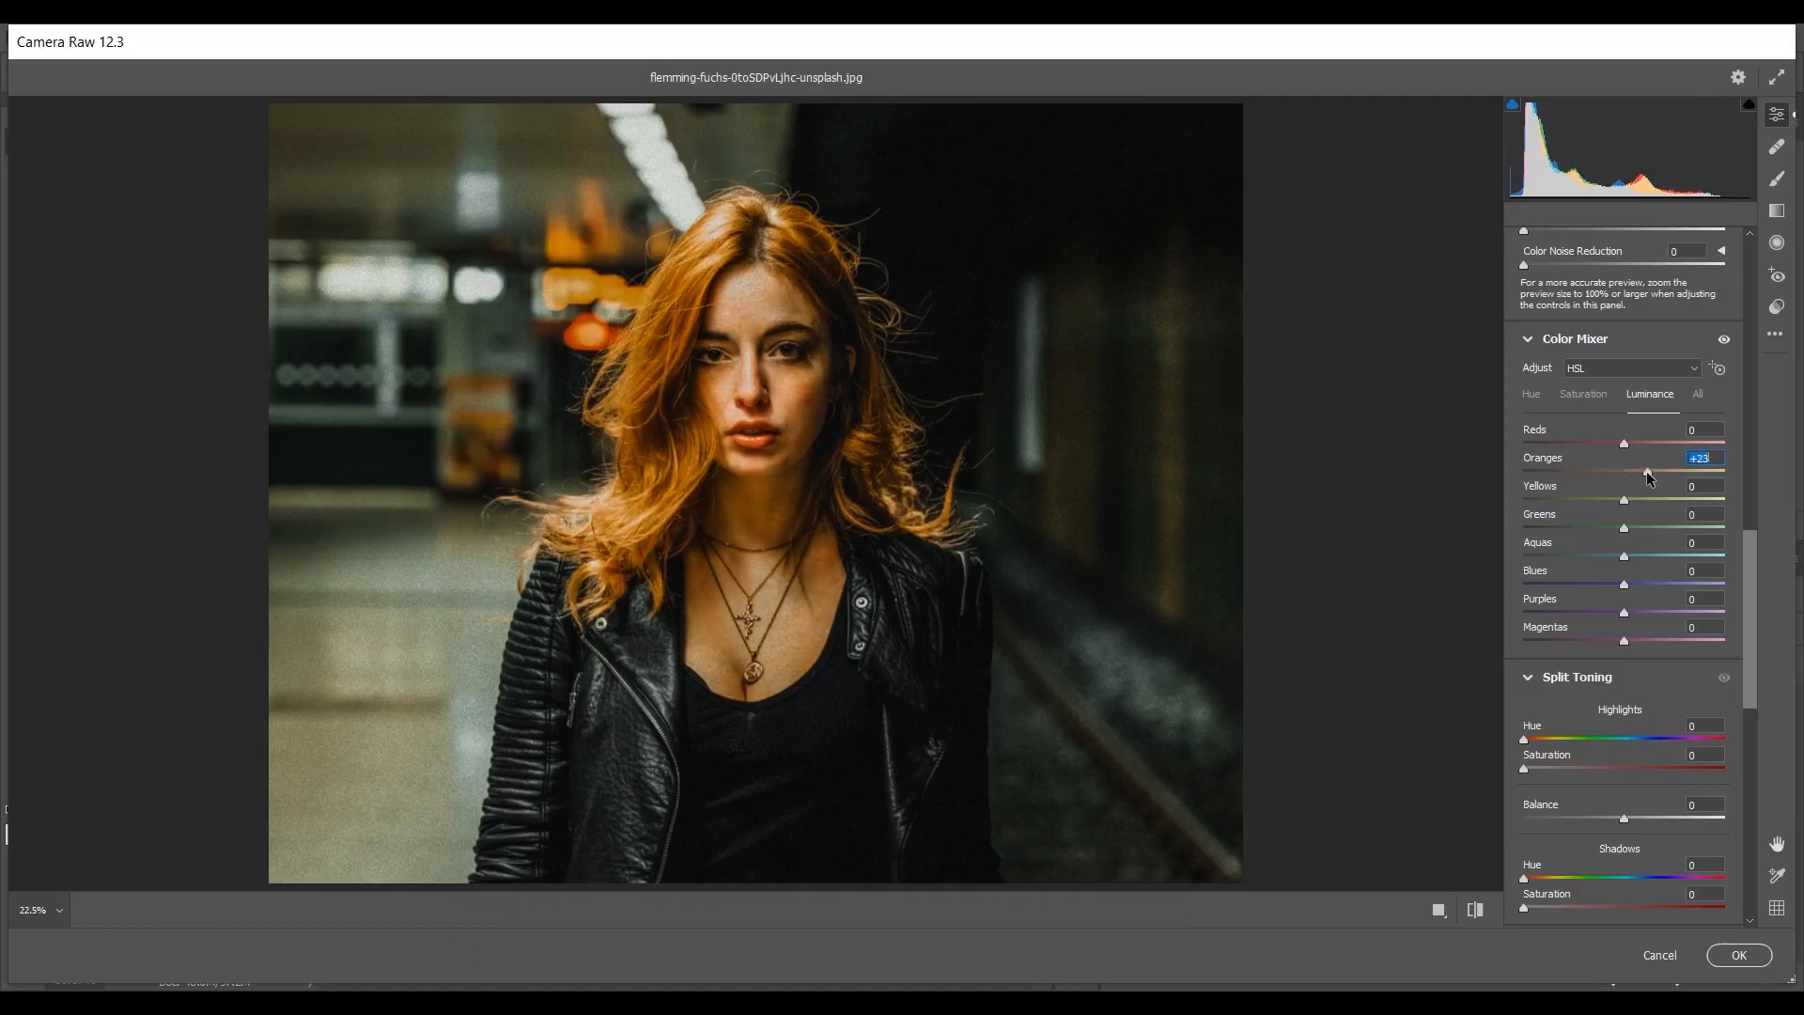
key("Down")
key("Down")
key("Down")
- Set the Color Mixer Luminance of Yellows to -16 and Greens to -74
left_click(1595, 499)
left_click_drag(1593, 498, 1603, 498)
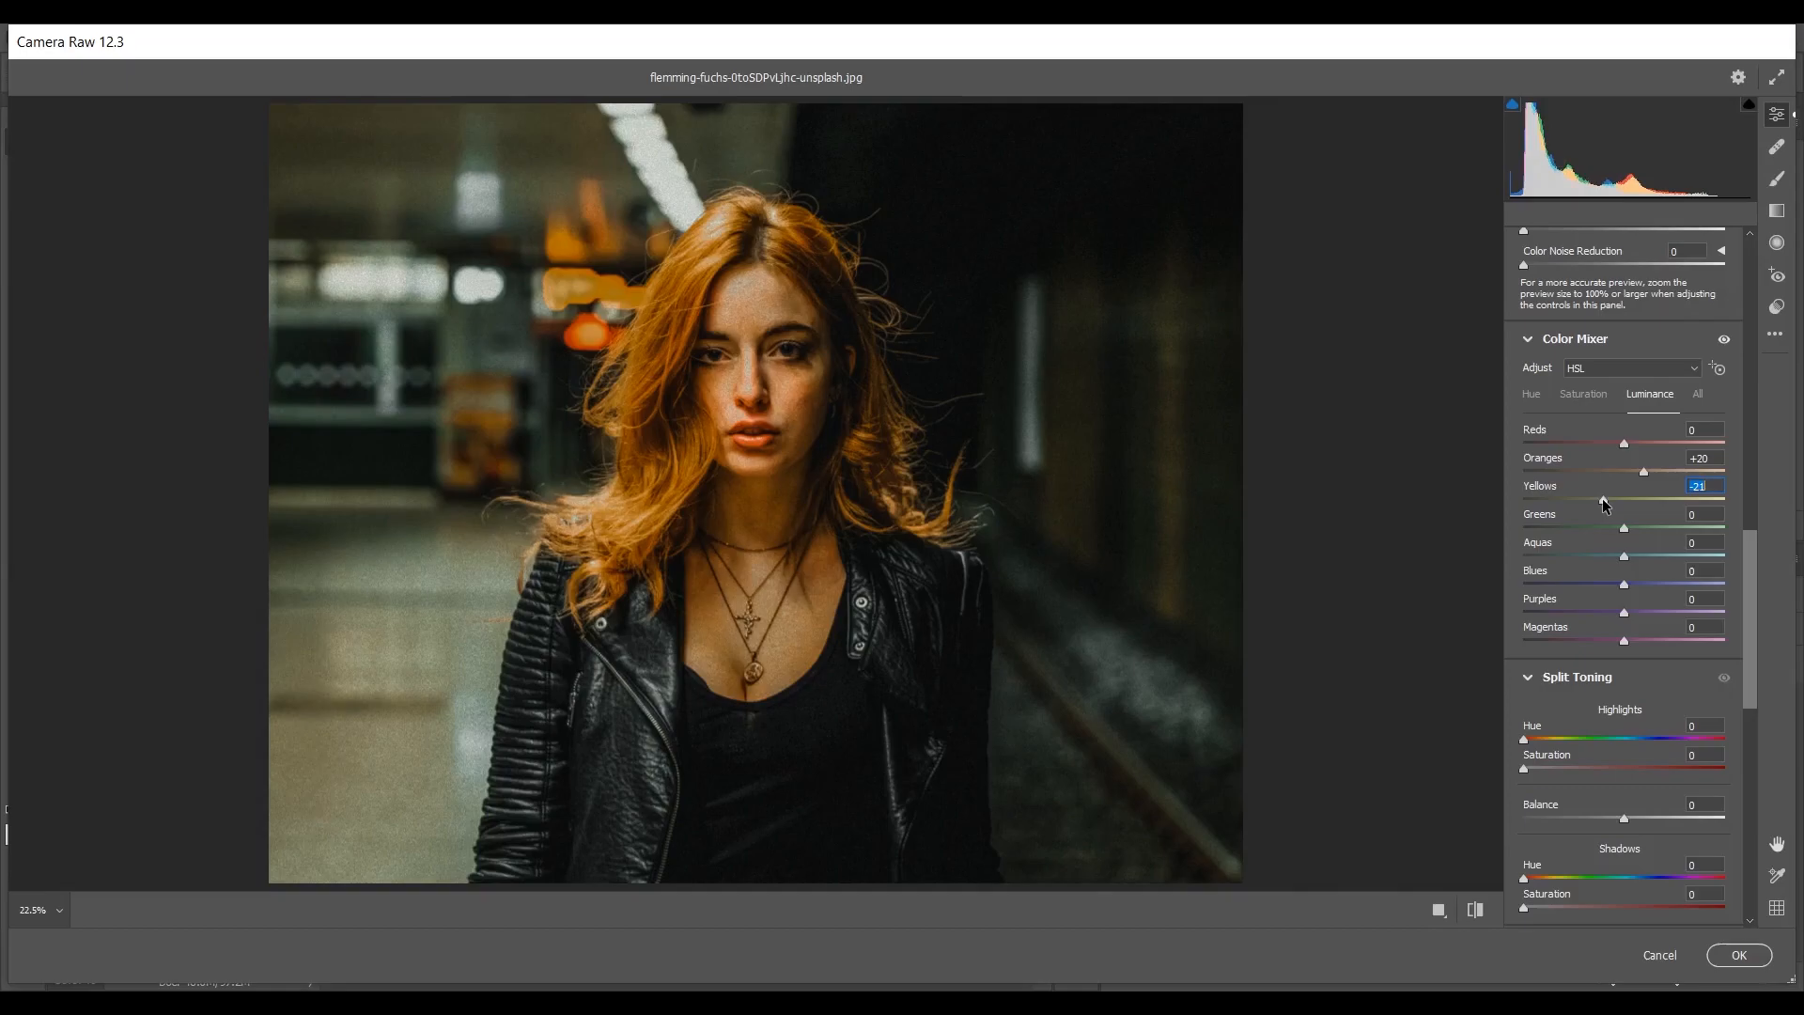
key("Up")
left_click_drag(1603, 498, 1551, 524)
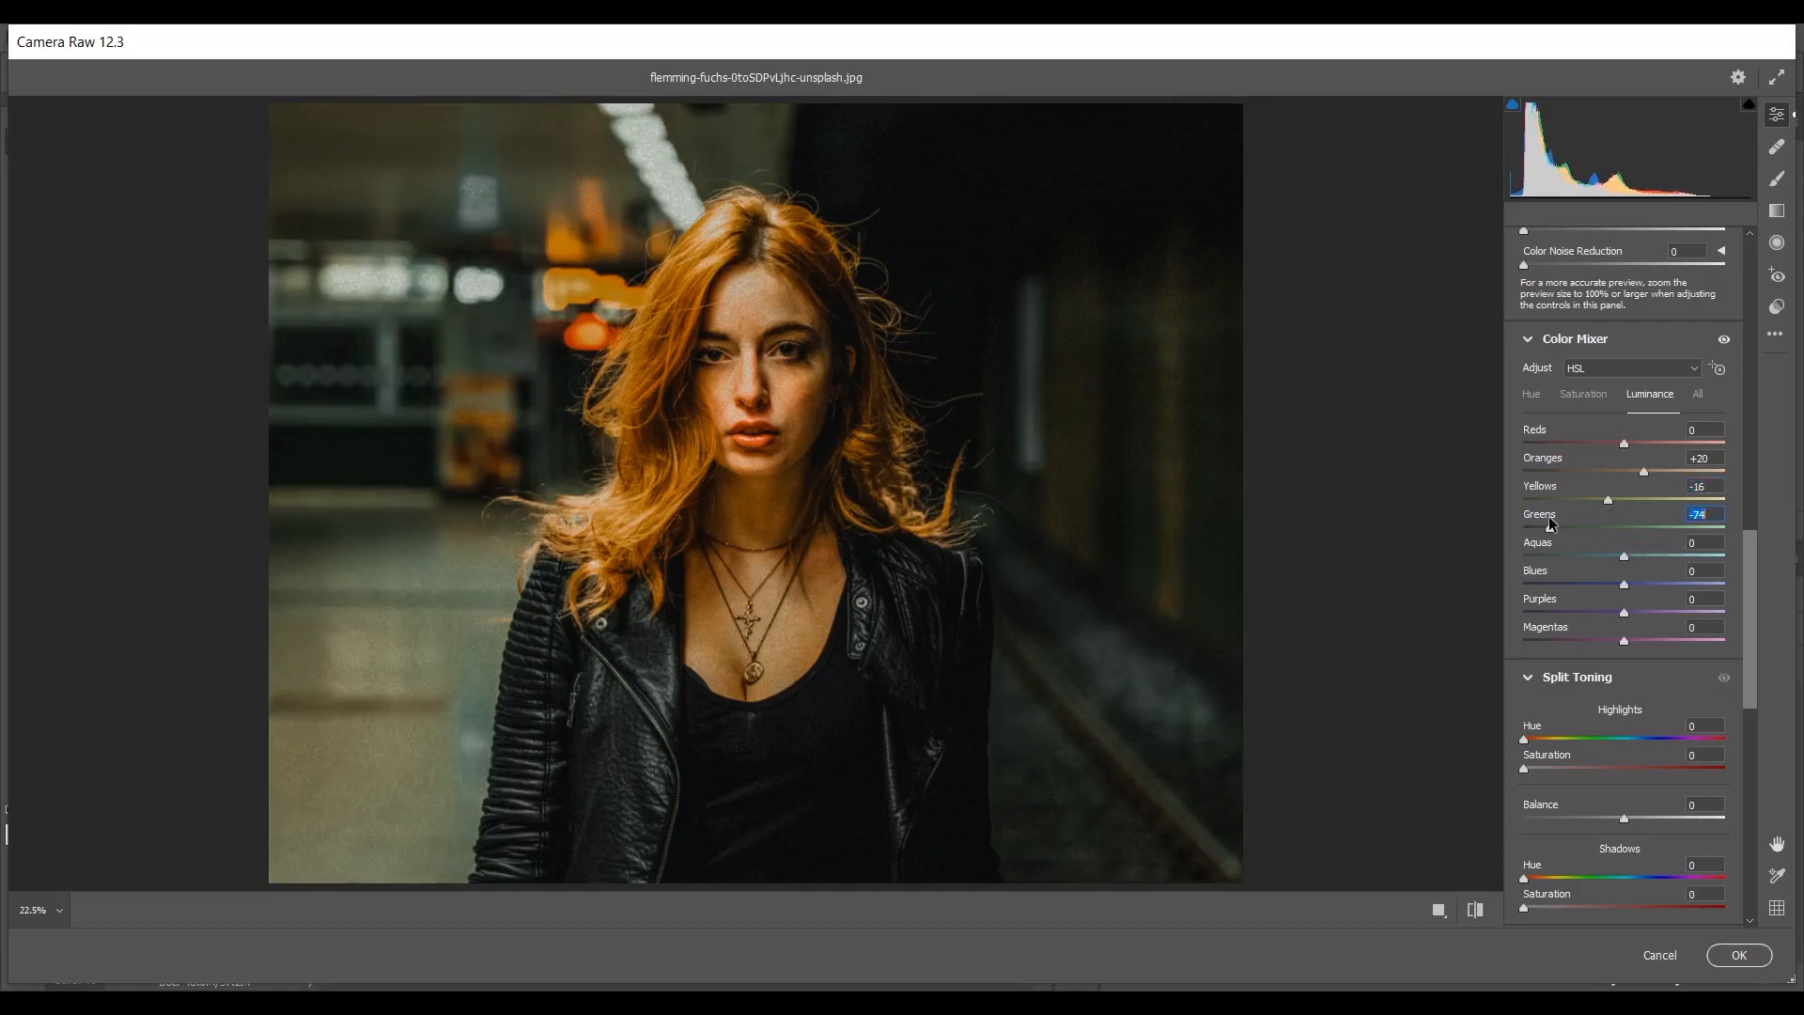
- Set the Color Mixer Luminance of Greens to -60, Aquas to +6 and Blues to +35
left_click_drag(1549, 518, 1564, 523)
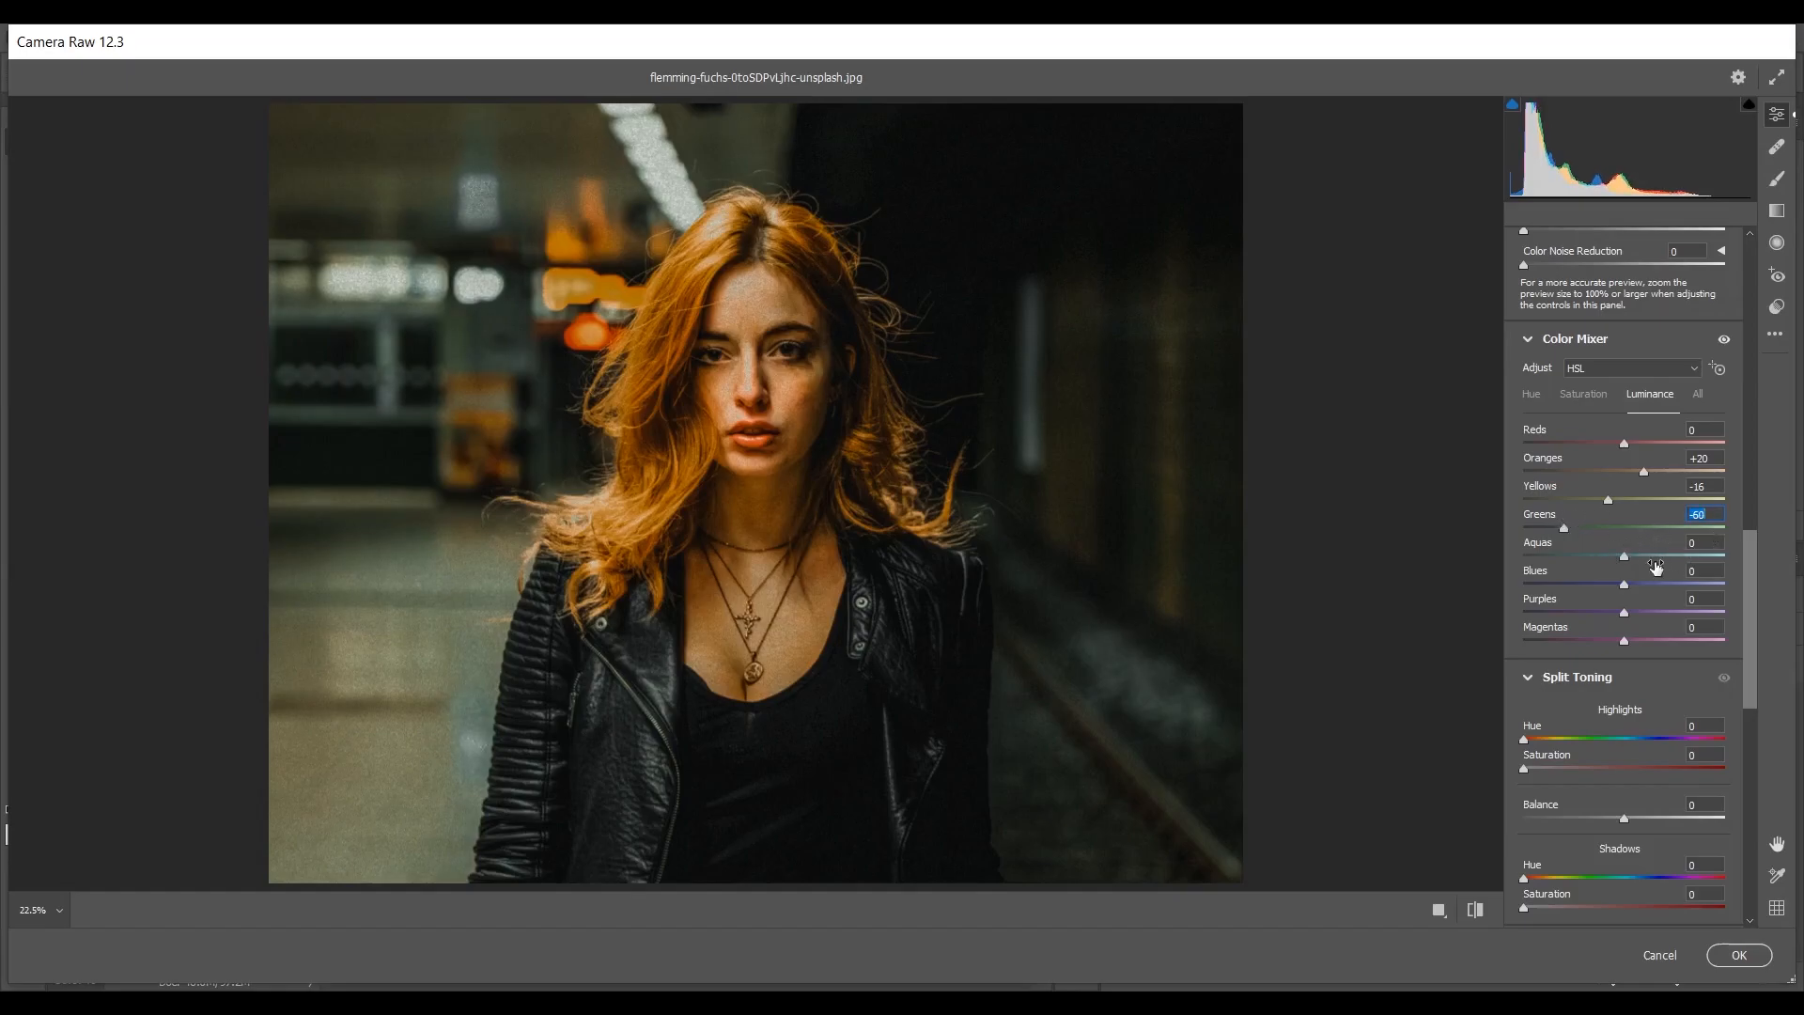
left_click_drag(1624, 559, 1660, 587)
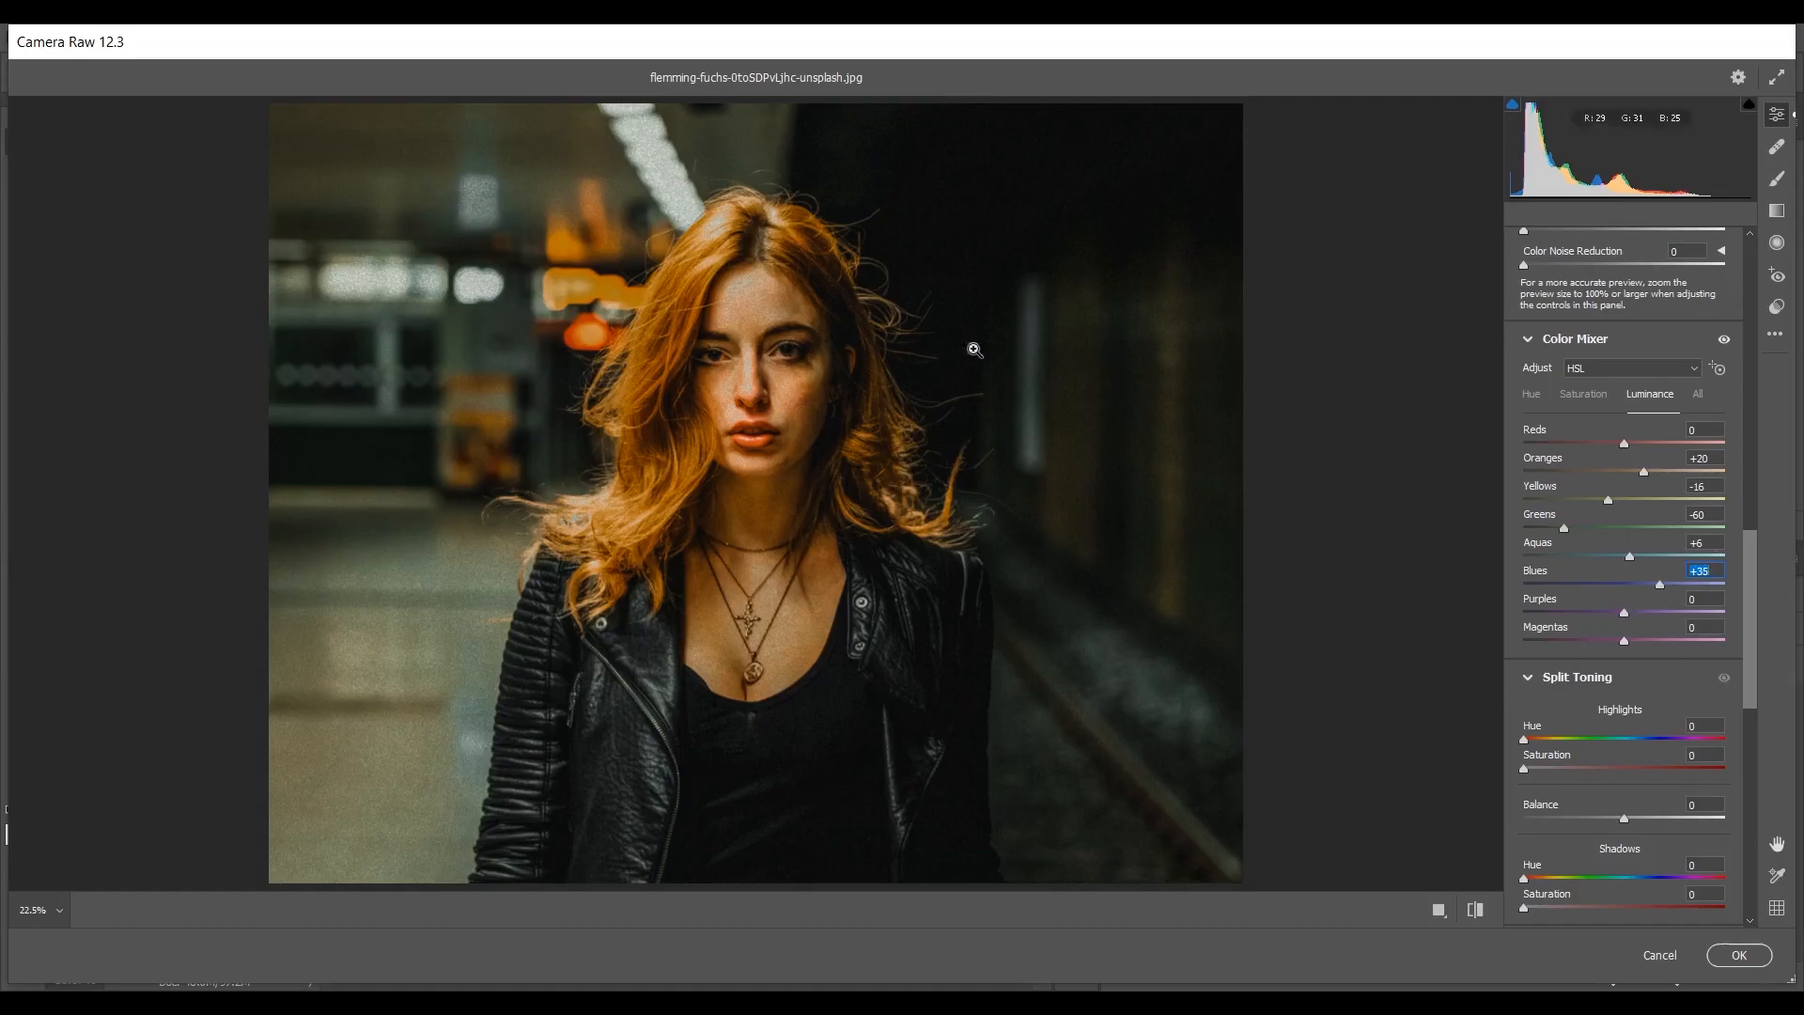
- Compare the portrait with and without the Color Mixer adjustments
left_click_drag(1726, 342, 1727, 341)
left_click(1726, 342)
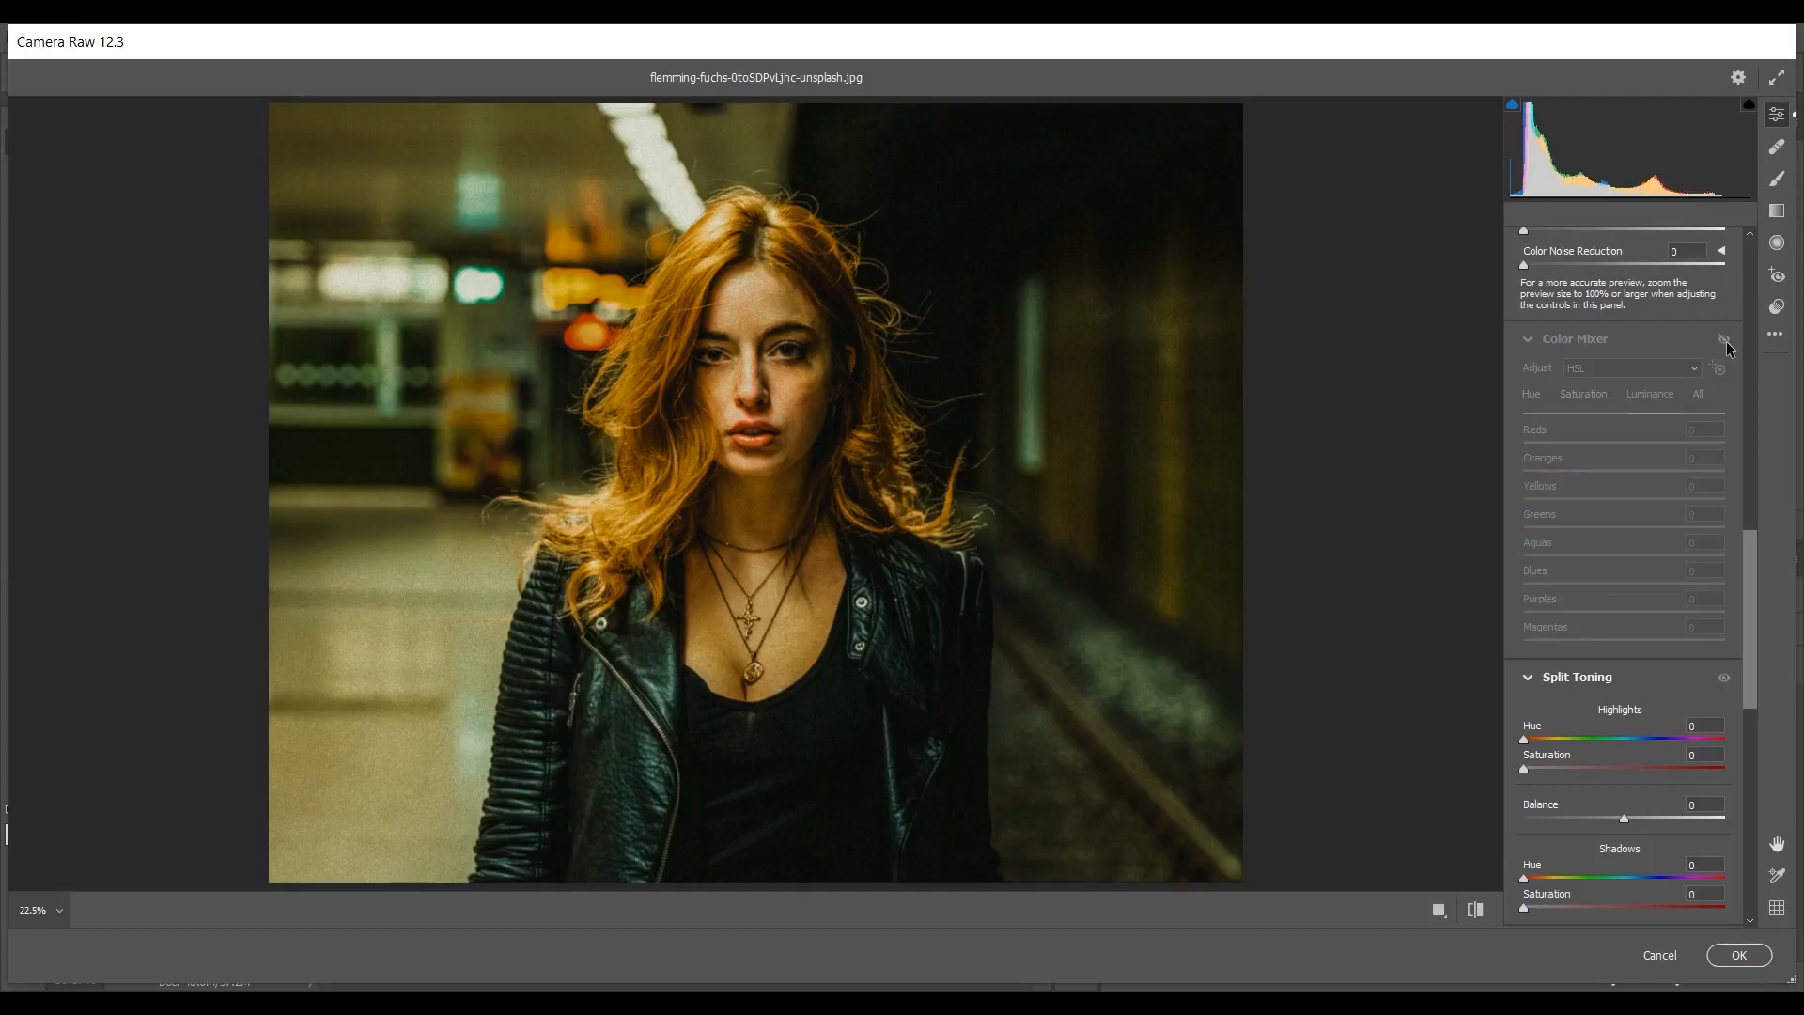
left_click(1726, 341)
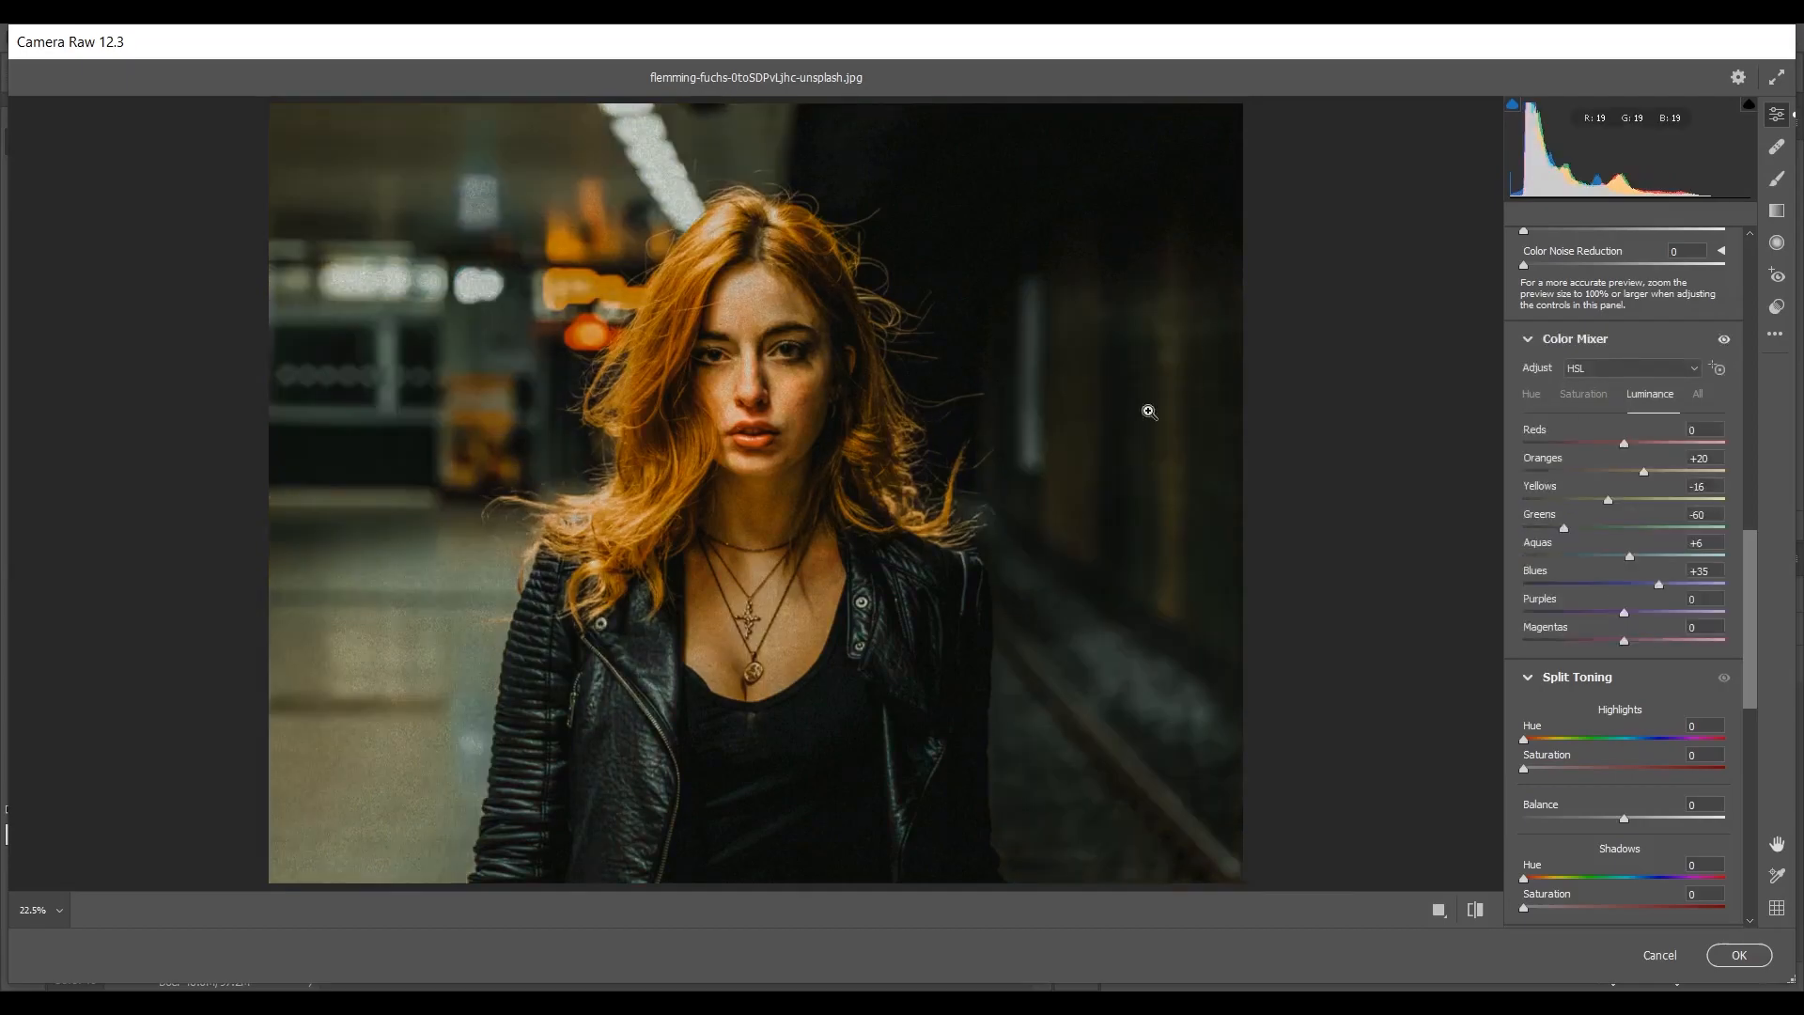
- Set the Split Toning Highlights to Hue 135 and Saturation 25
left_click_drag(1751, 552, 1744, 603)
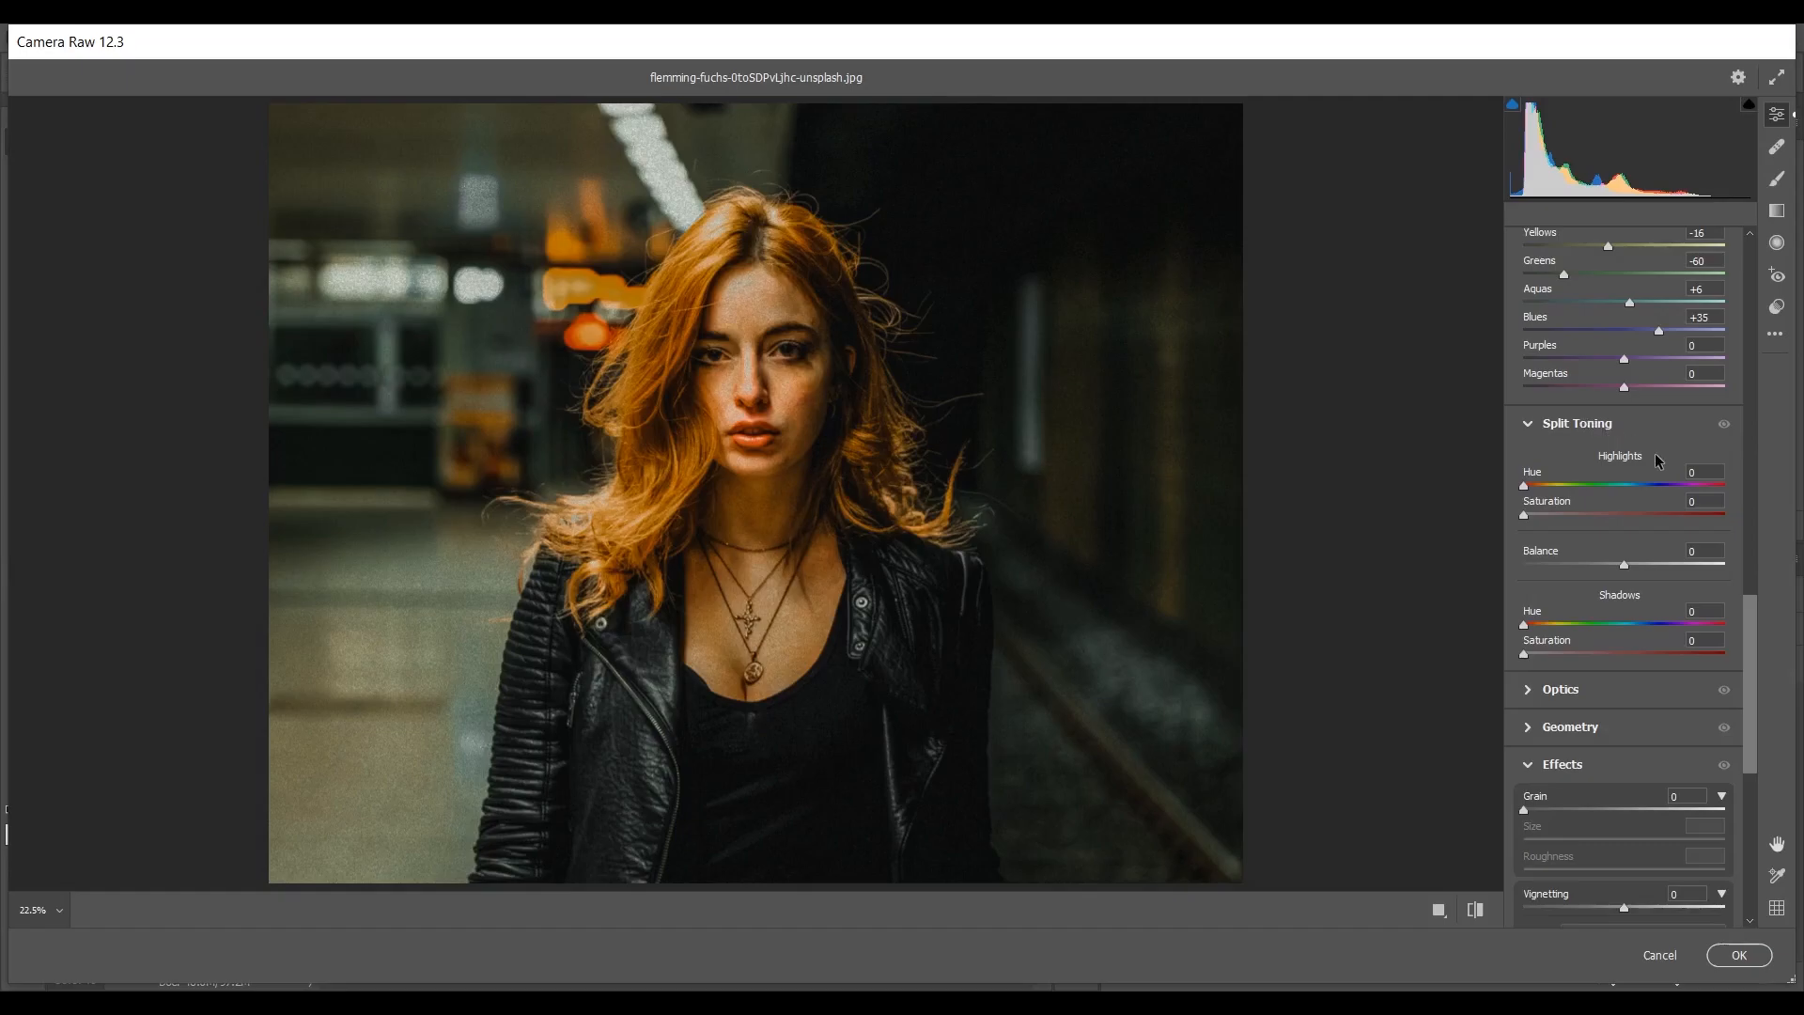
left_click(1597, 486)
left_click_drag(1595, 484, 1603, 483)
left_click_drag(1610, 481, 1596, 483)
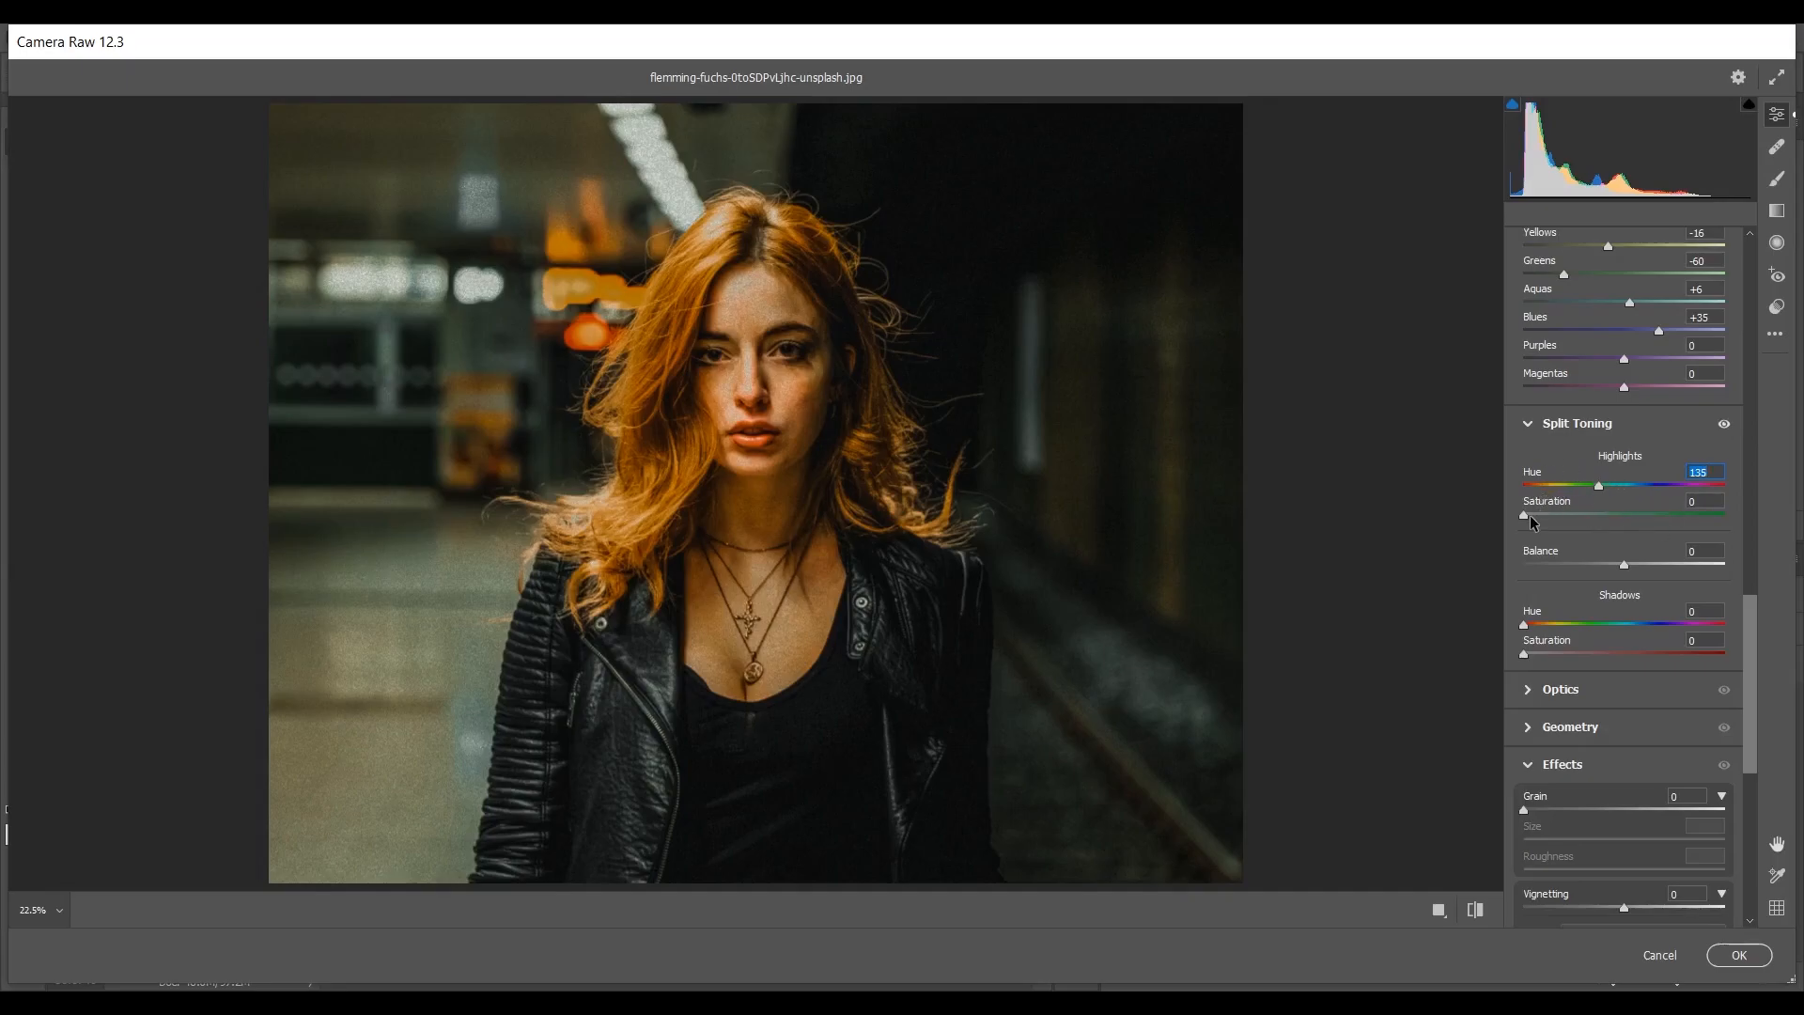
left_click_drag(1531, 515, 1561, 513)
left_click_drag(1567, 515, 1574, 515)
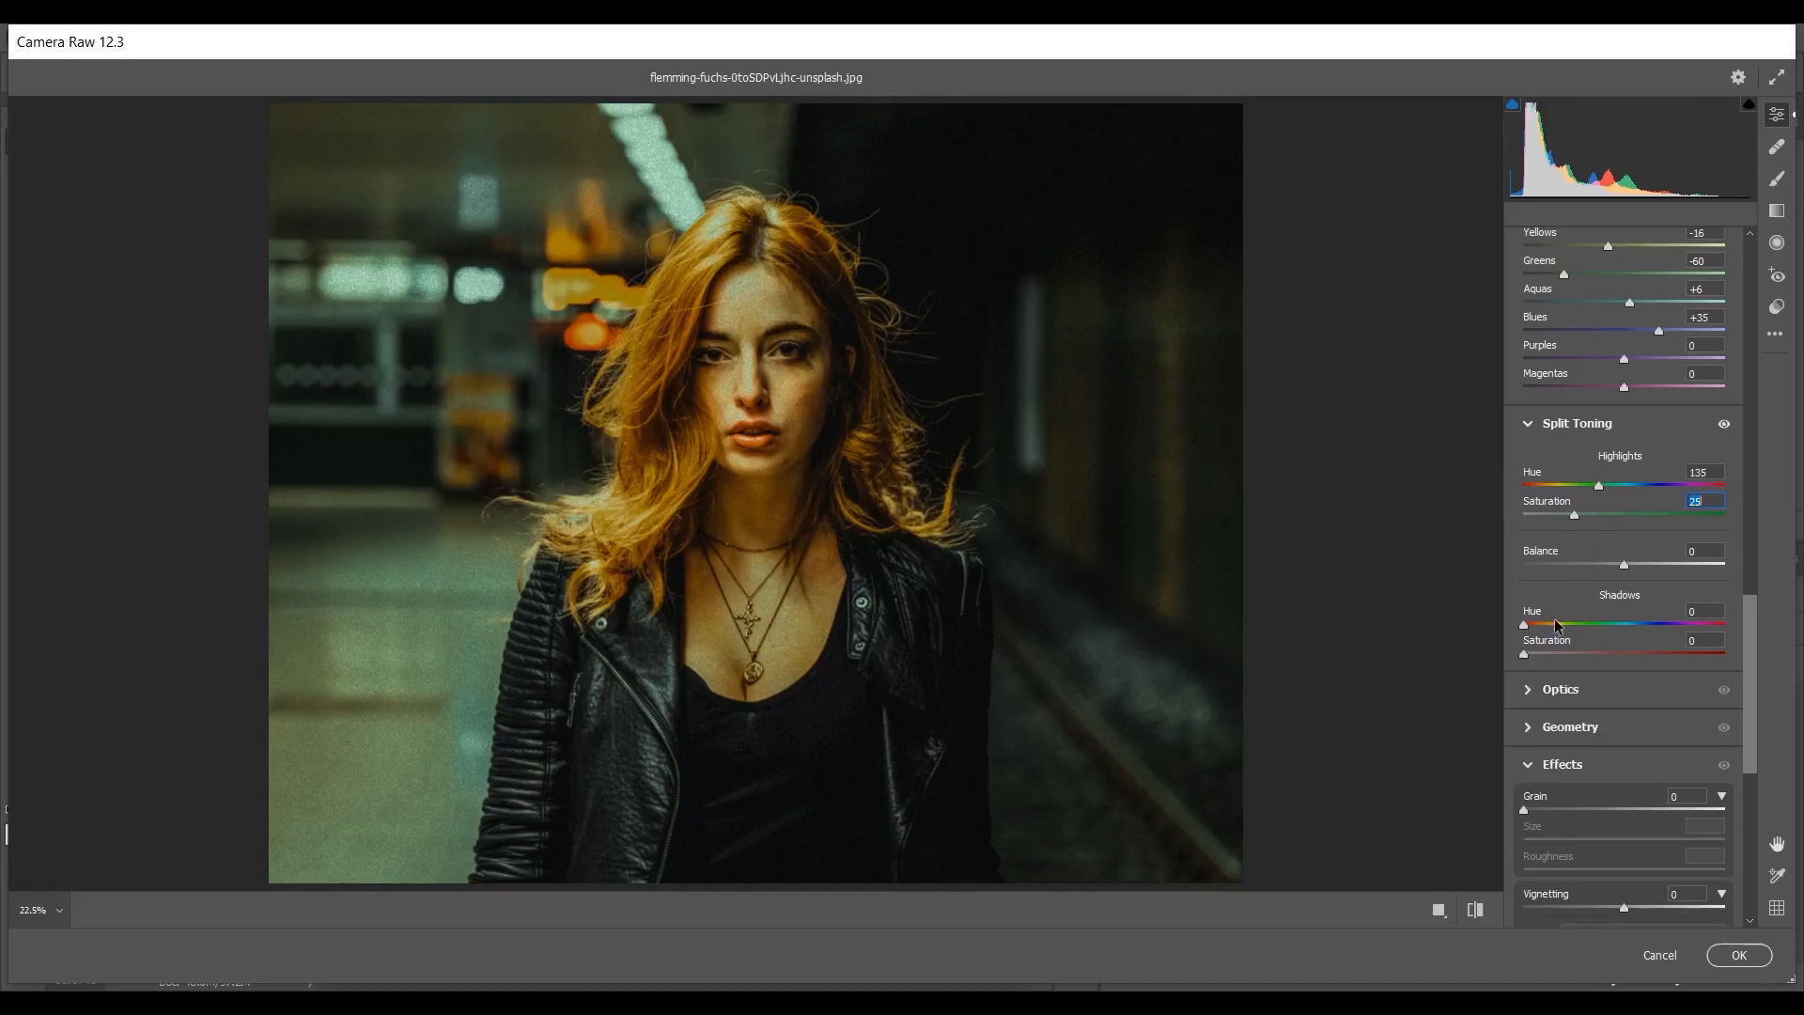
- Set the Split Toning Shadows to Hue 190 and Saturation 12
left_click_drag(1753, 606, 1755, 617)
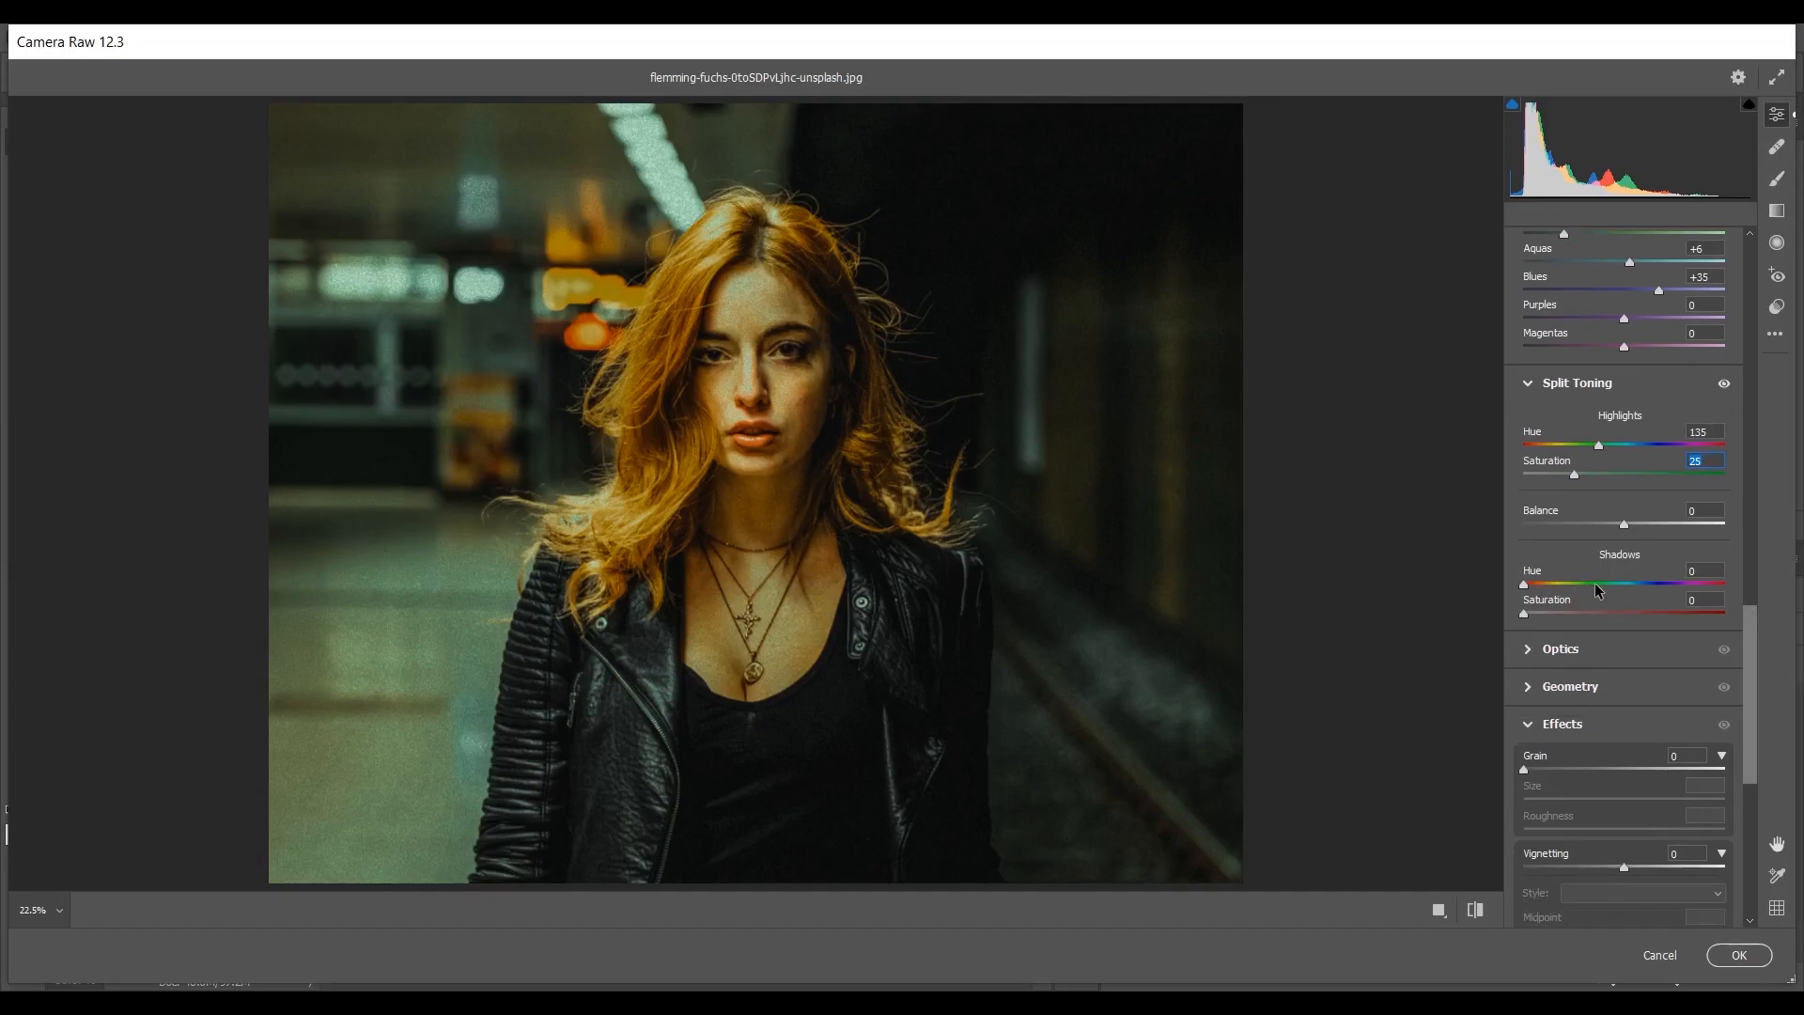
left_click_drag(1599, 583, 1639, 595)
left_click_drag(1660, 579, 1630, 601)
key("Down")
key("Down")
key("Down")
key("Down")
key("Down")
key("Down")
left_click_drag(1564, 611, 1546, 609)
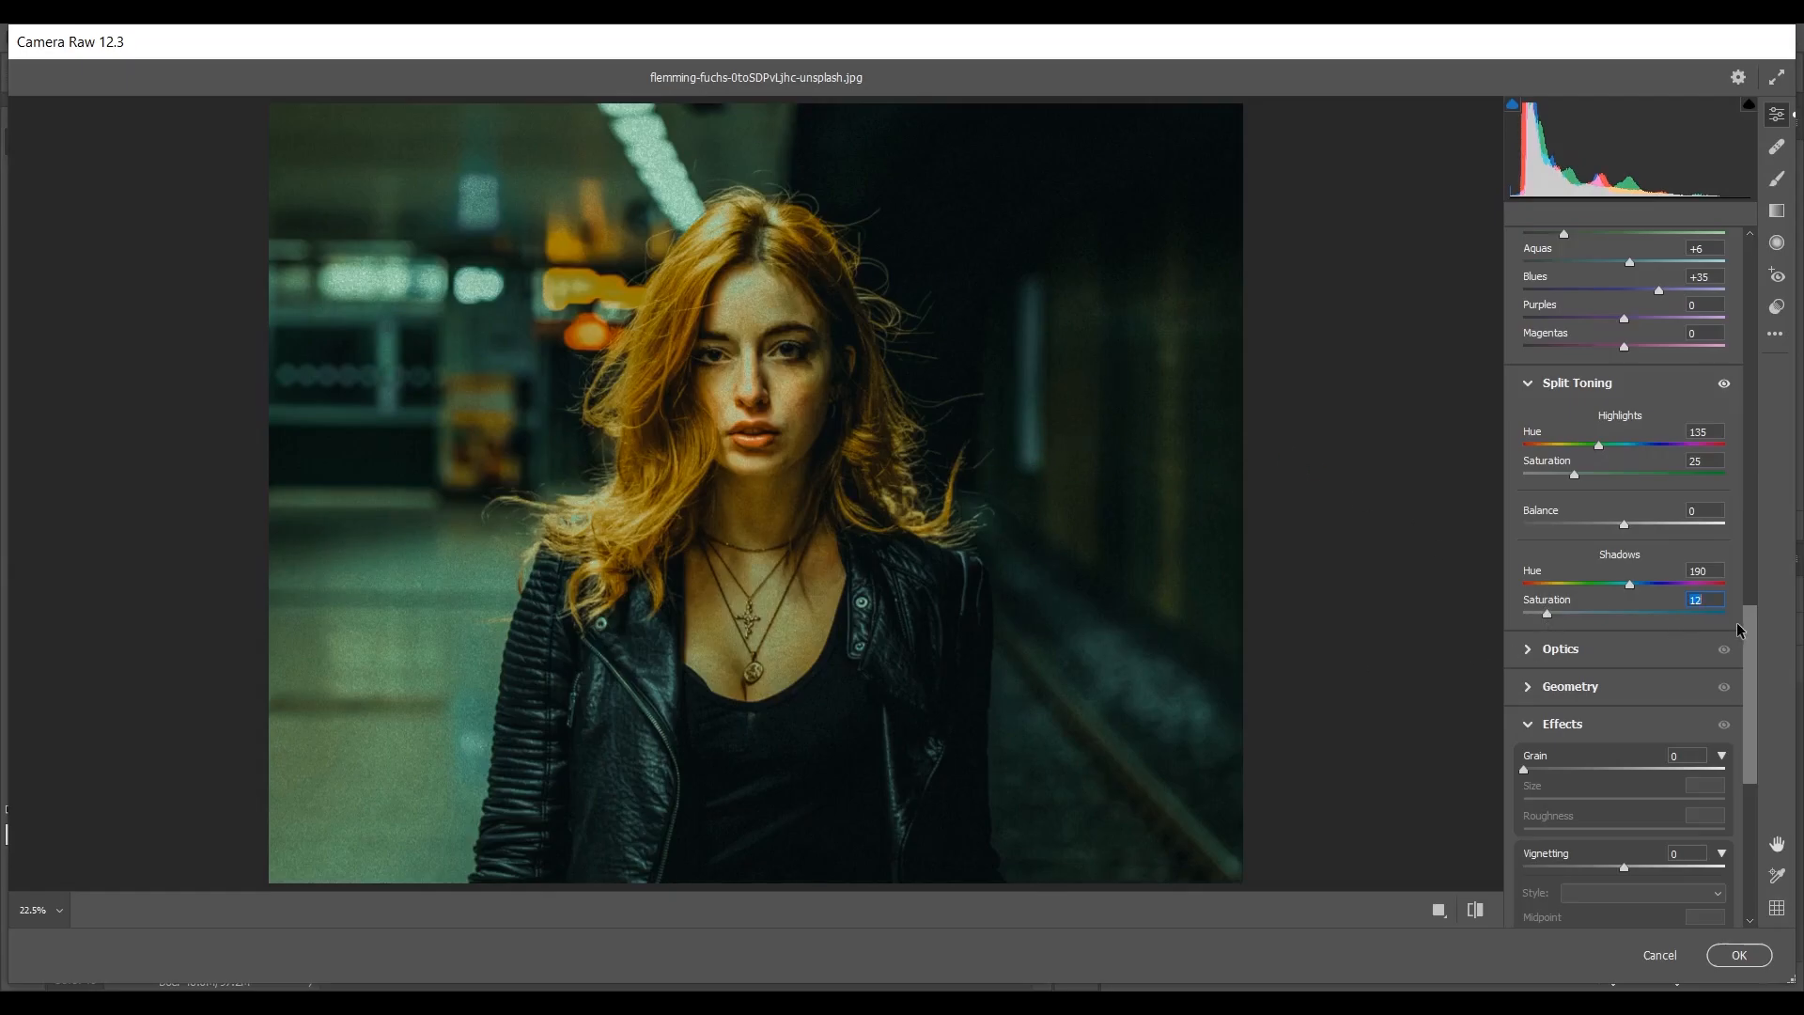
- Add film grain to the photo with a Grain amount of 20
scroll(1751, 625, "down", 5)
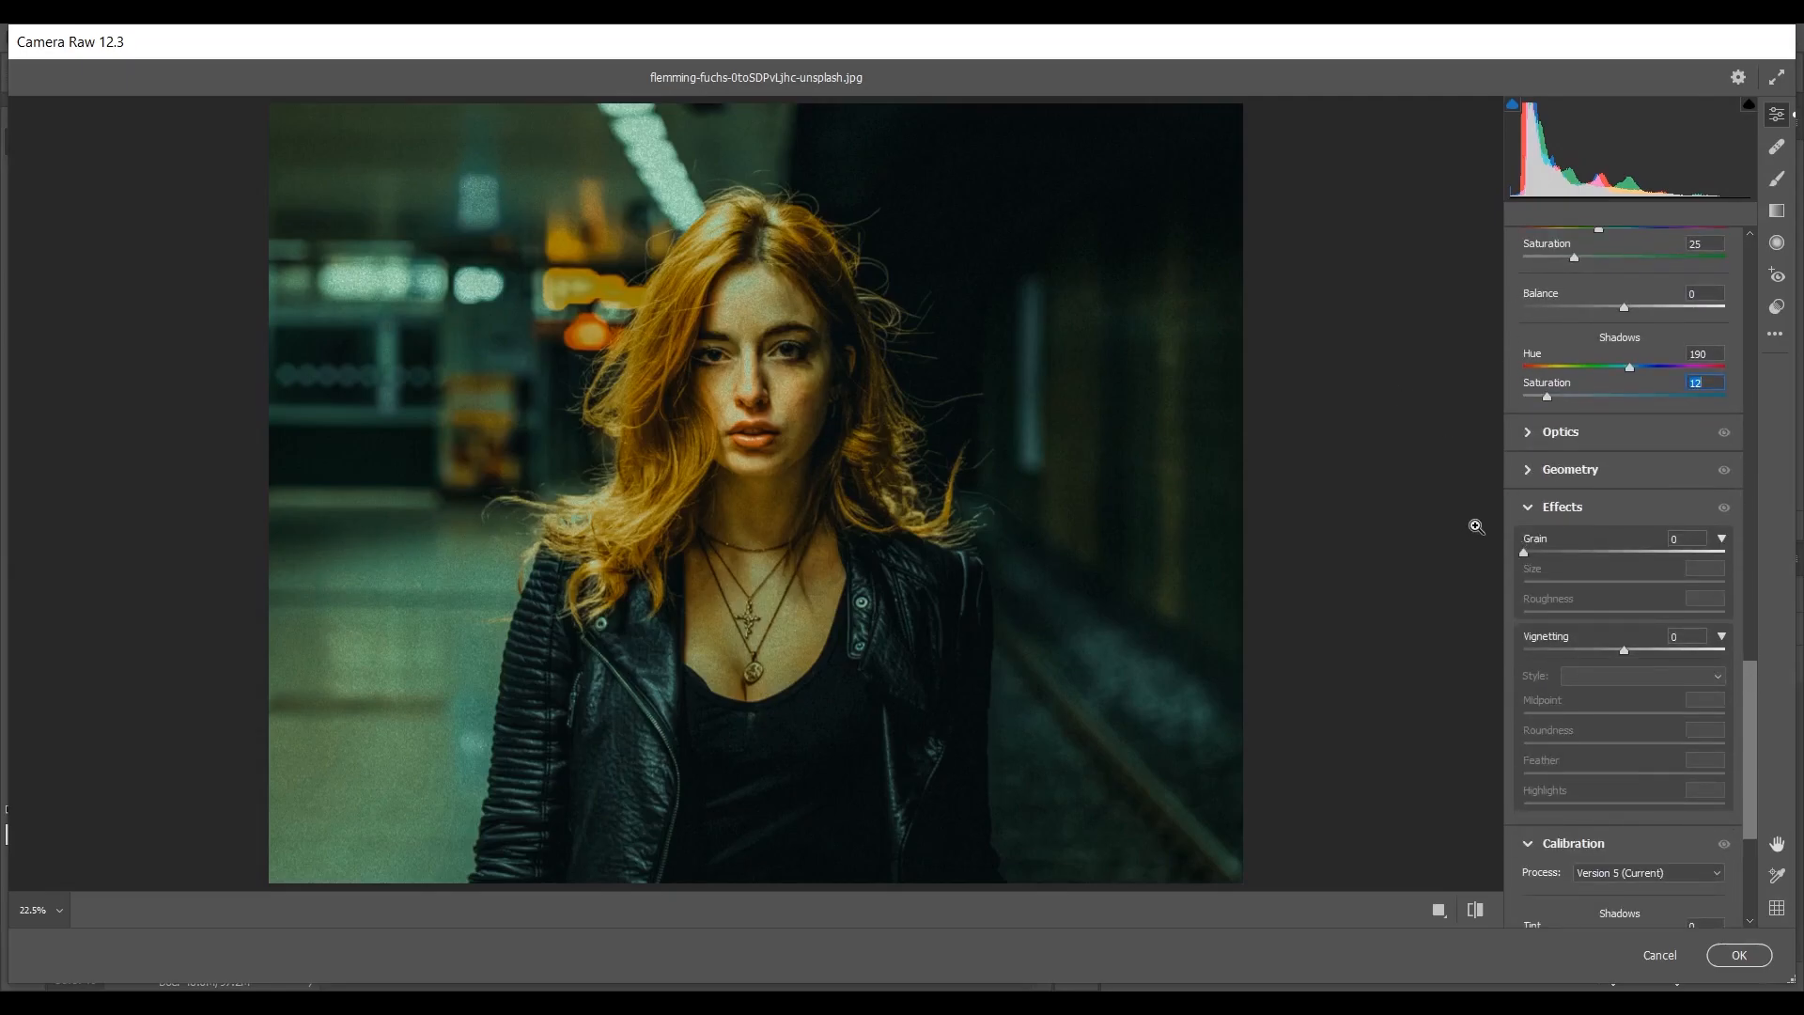
left_click(1553, 551)
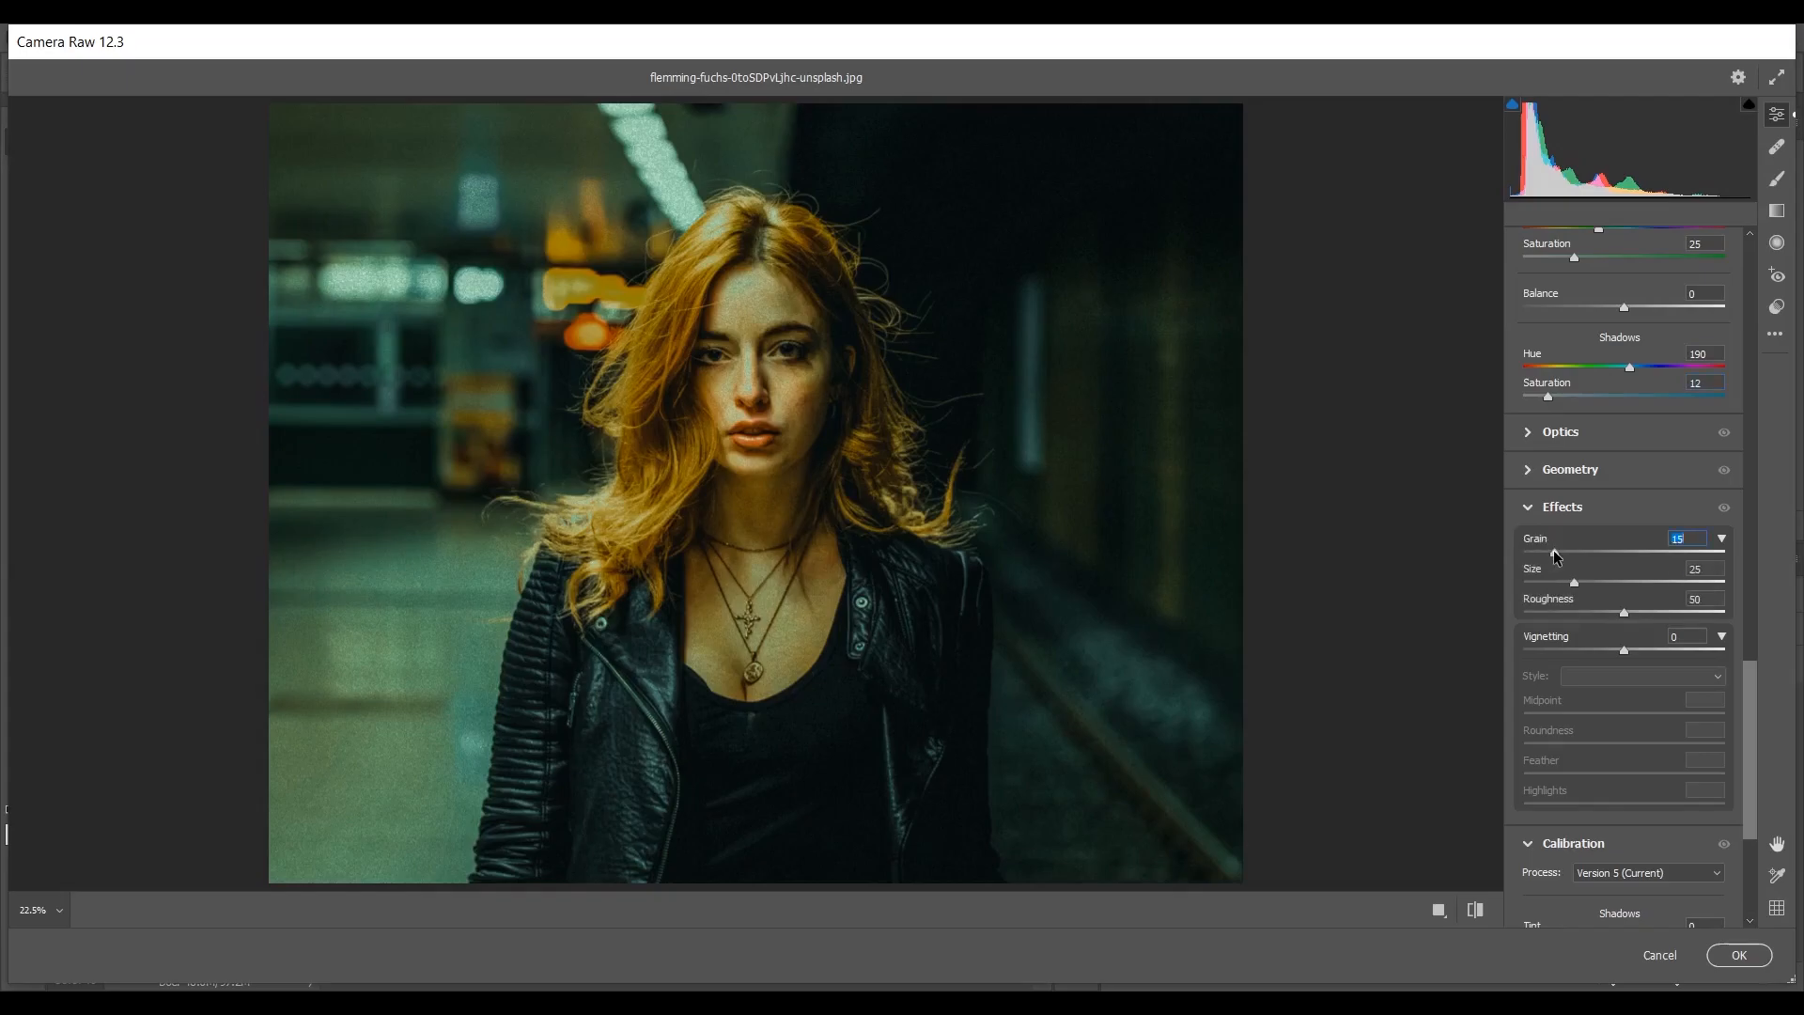
left_click_drag(1558, 550, 1563, 555)
- Set the Calibration Red Primary to Hue +17 and Saturation -11
scroll(1749, 678, "down", 4)
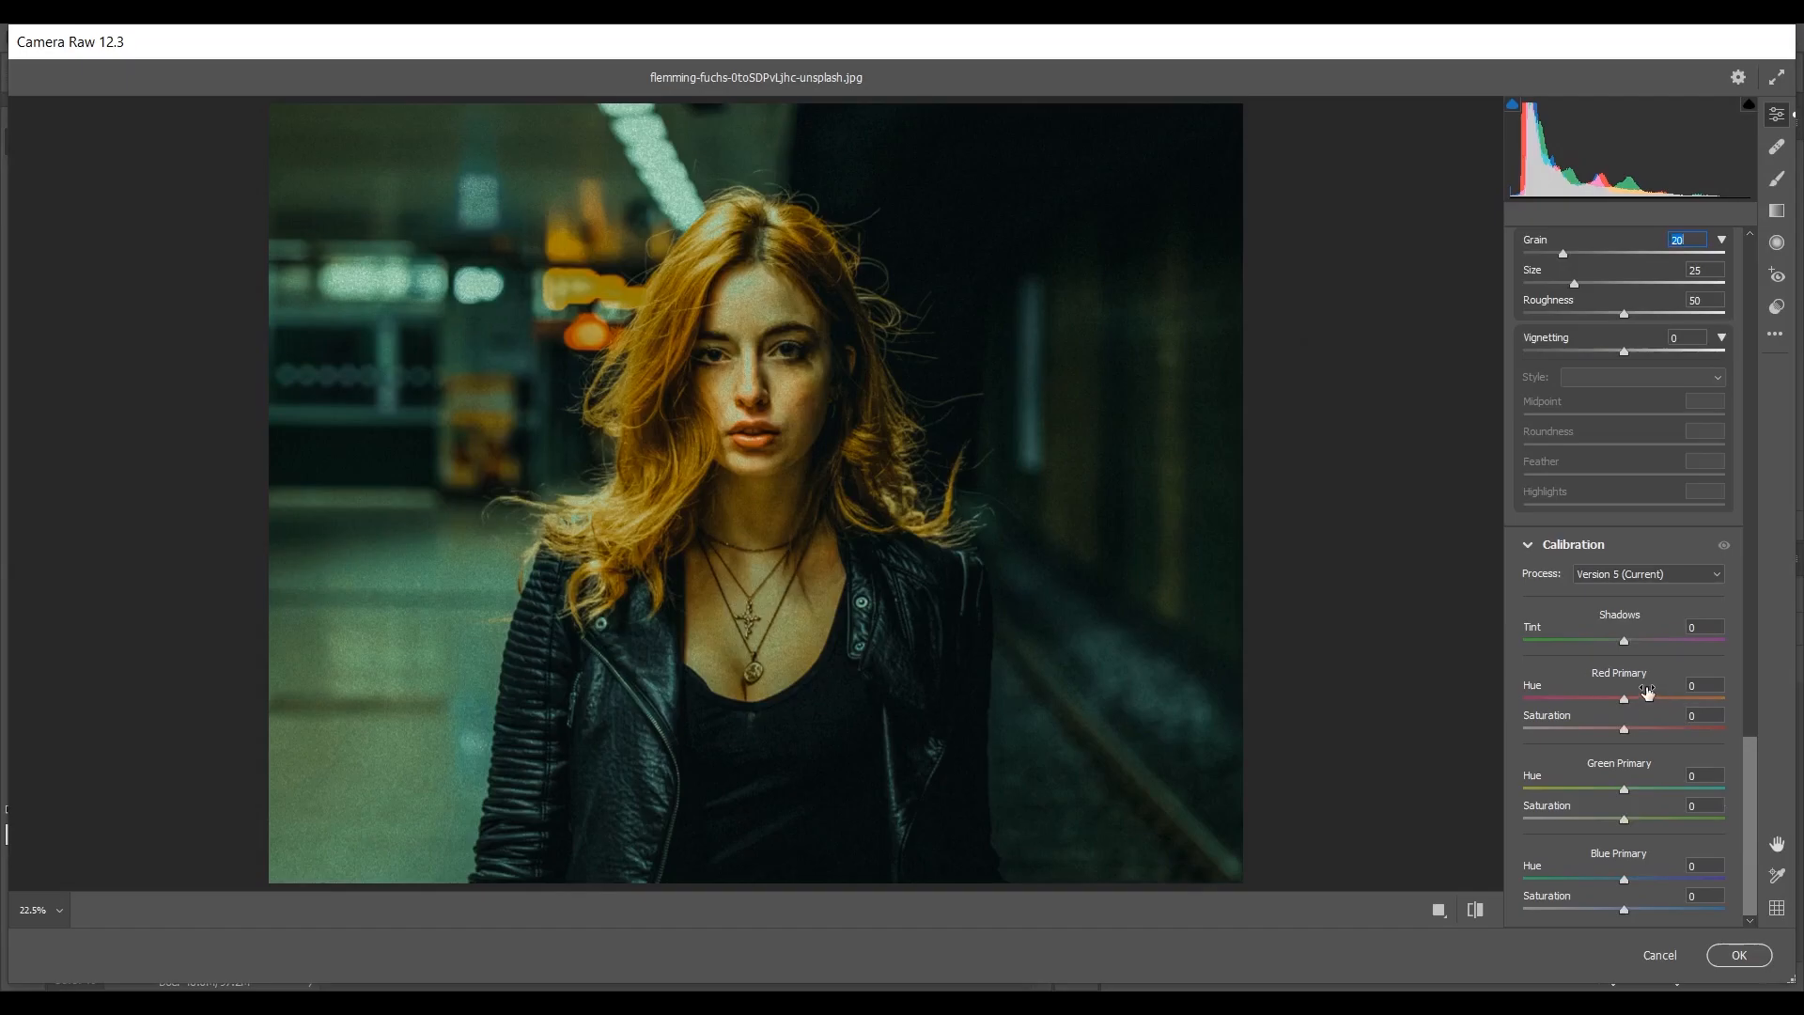
left_click(1634, 700)
left_click_drag(1645, 701, 1636, 703)
left_click(1604, 729)
key("Down")
- Set the Calibration Blue Primary to Hue -63 and Saturation -40
left_click(1587, 876)
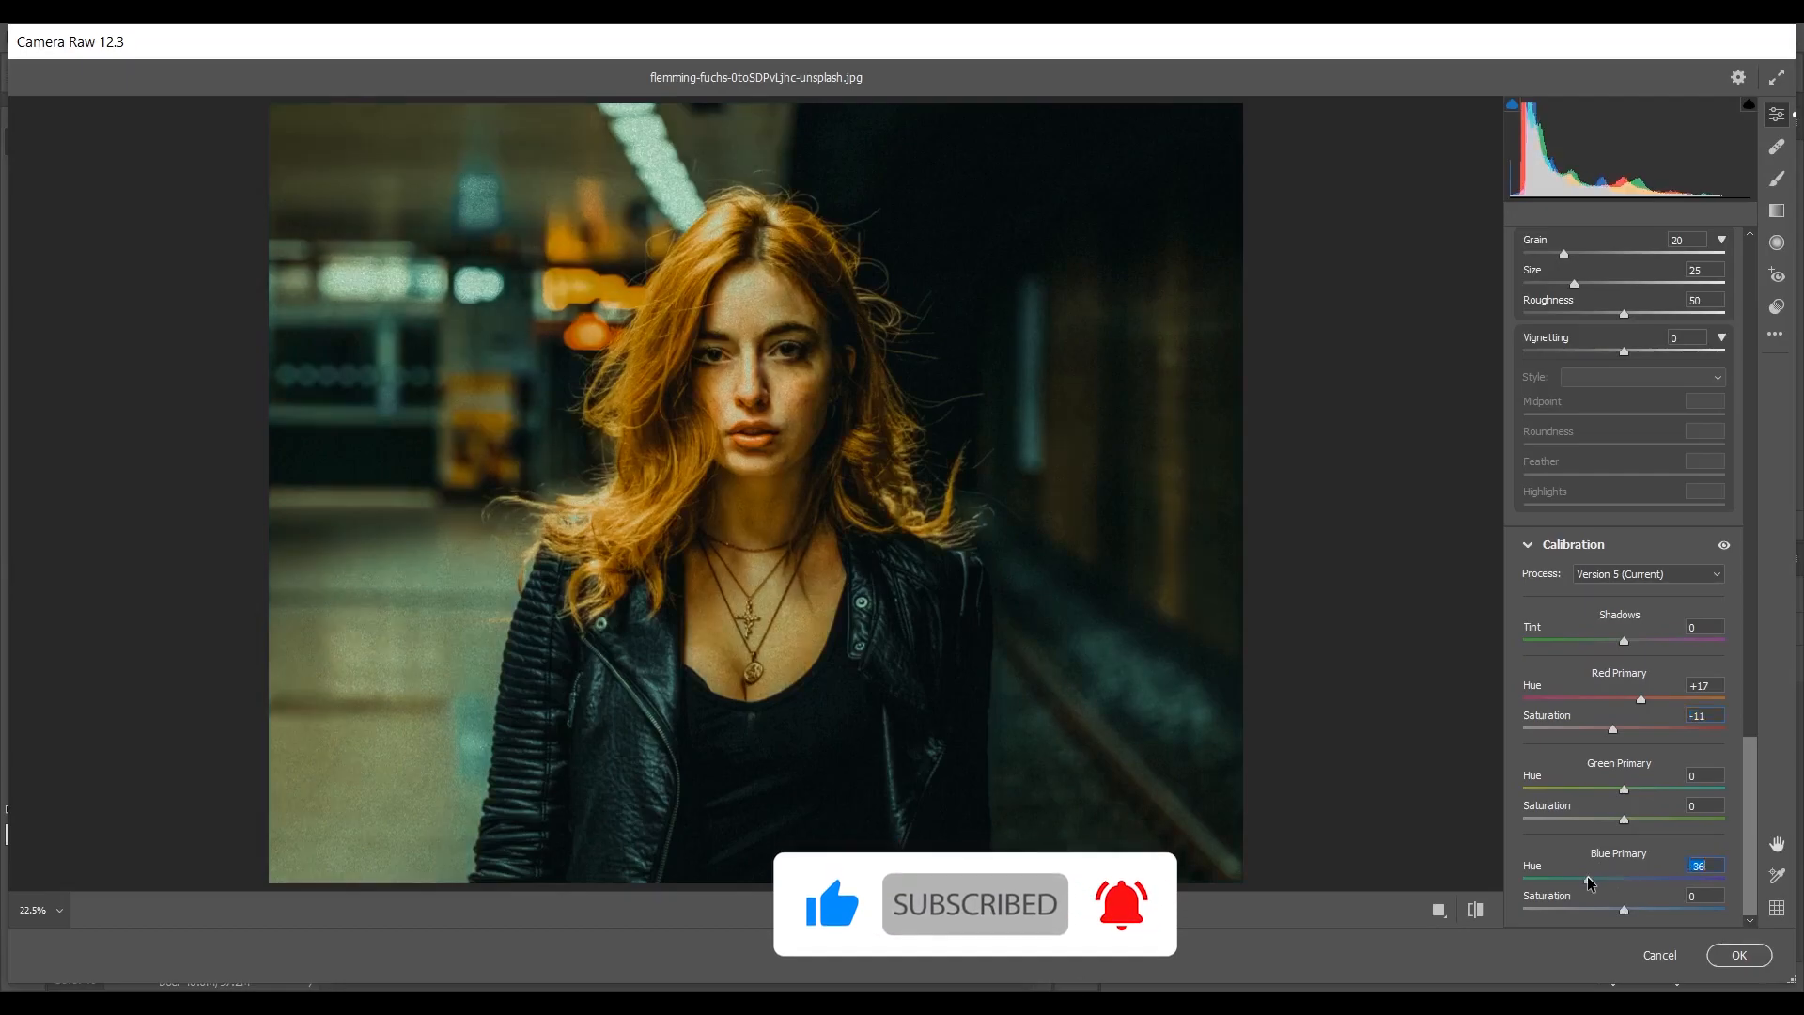
left_click_drag(1586, 877, 1564, 880)
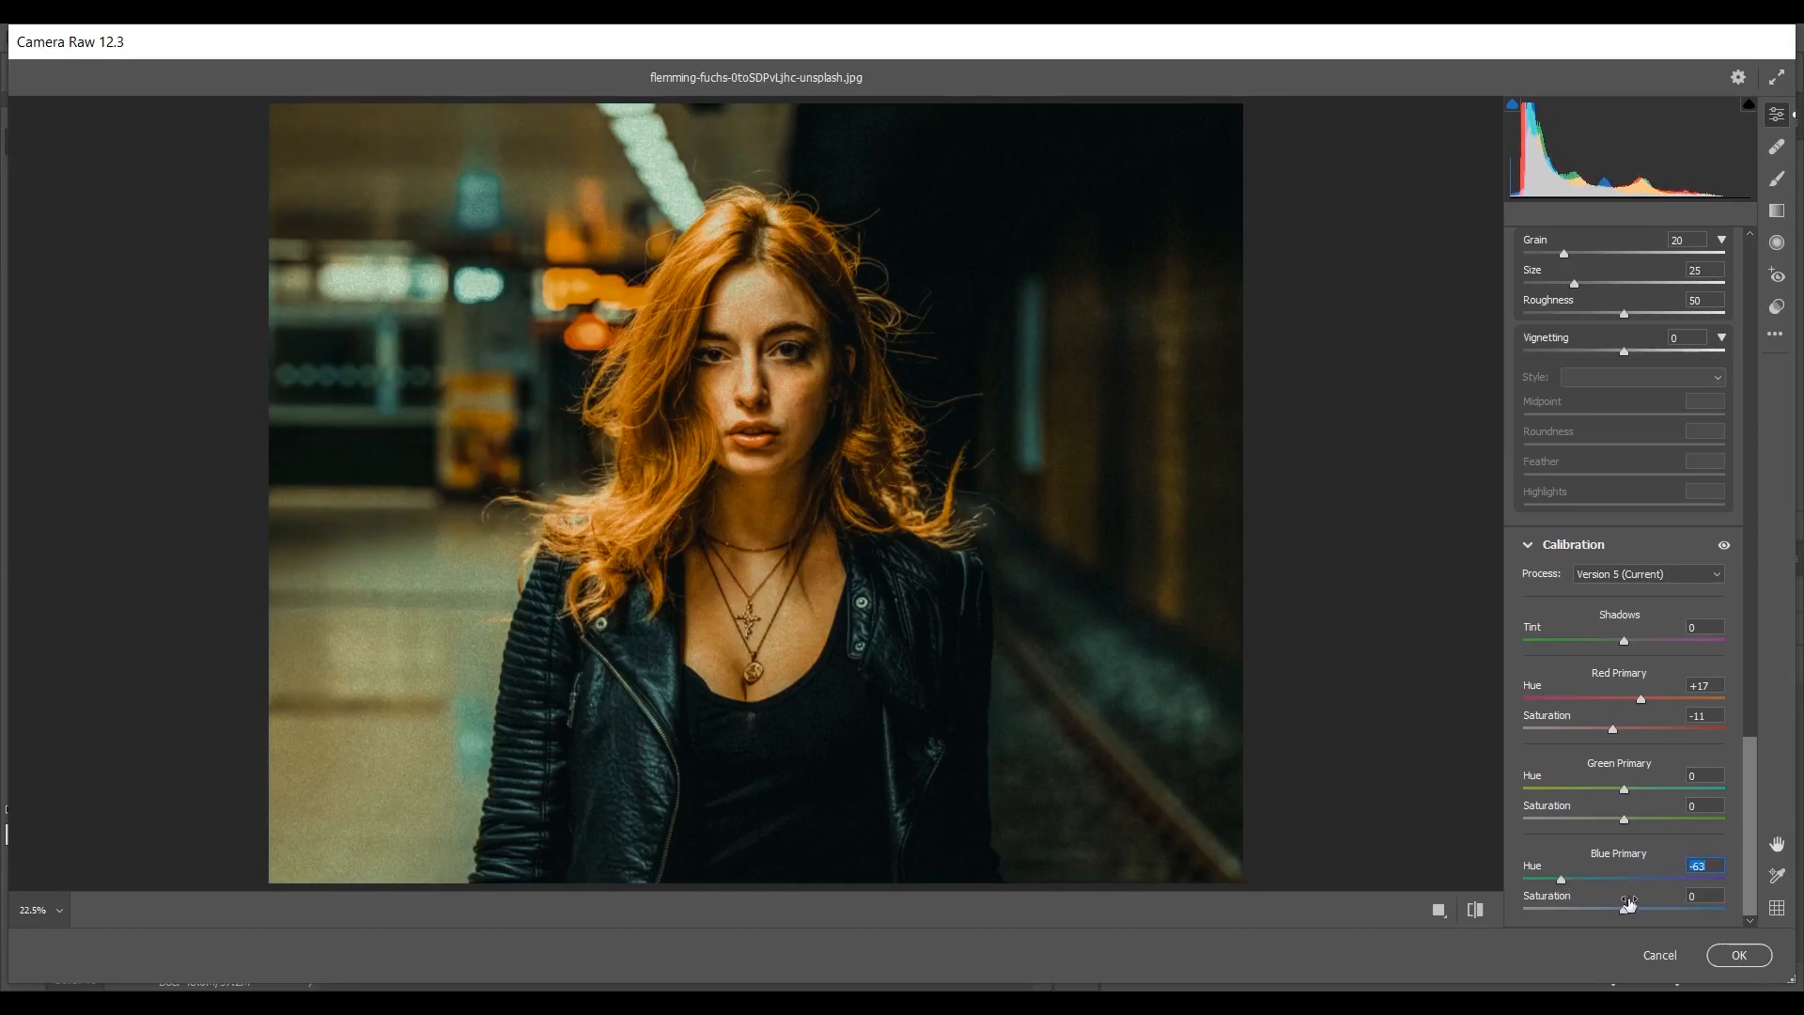
left_click_drag(1608, 909, 1603, 911)
left_click_drag(1589, 910, 1546, 899)
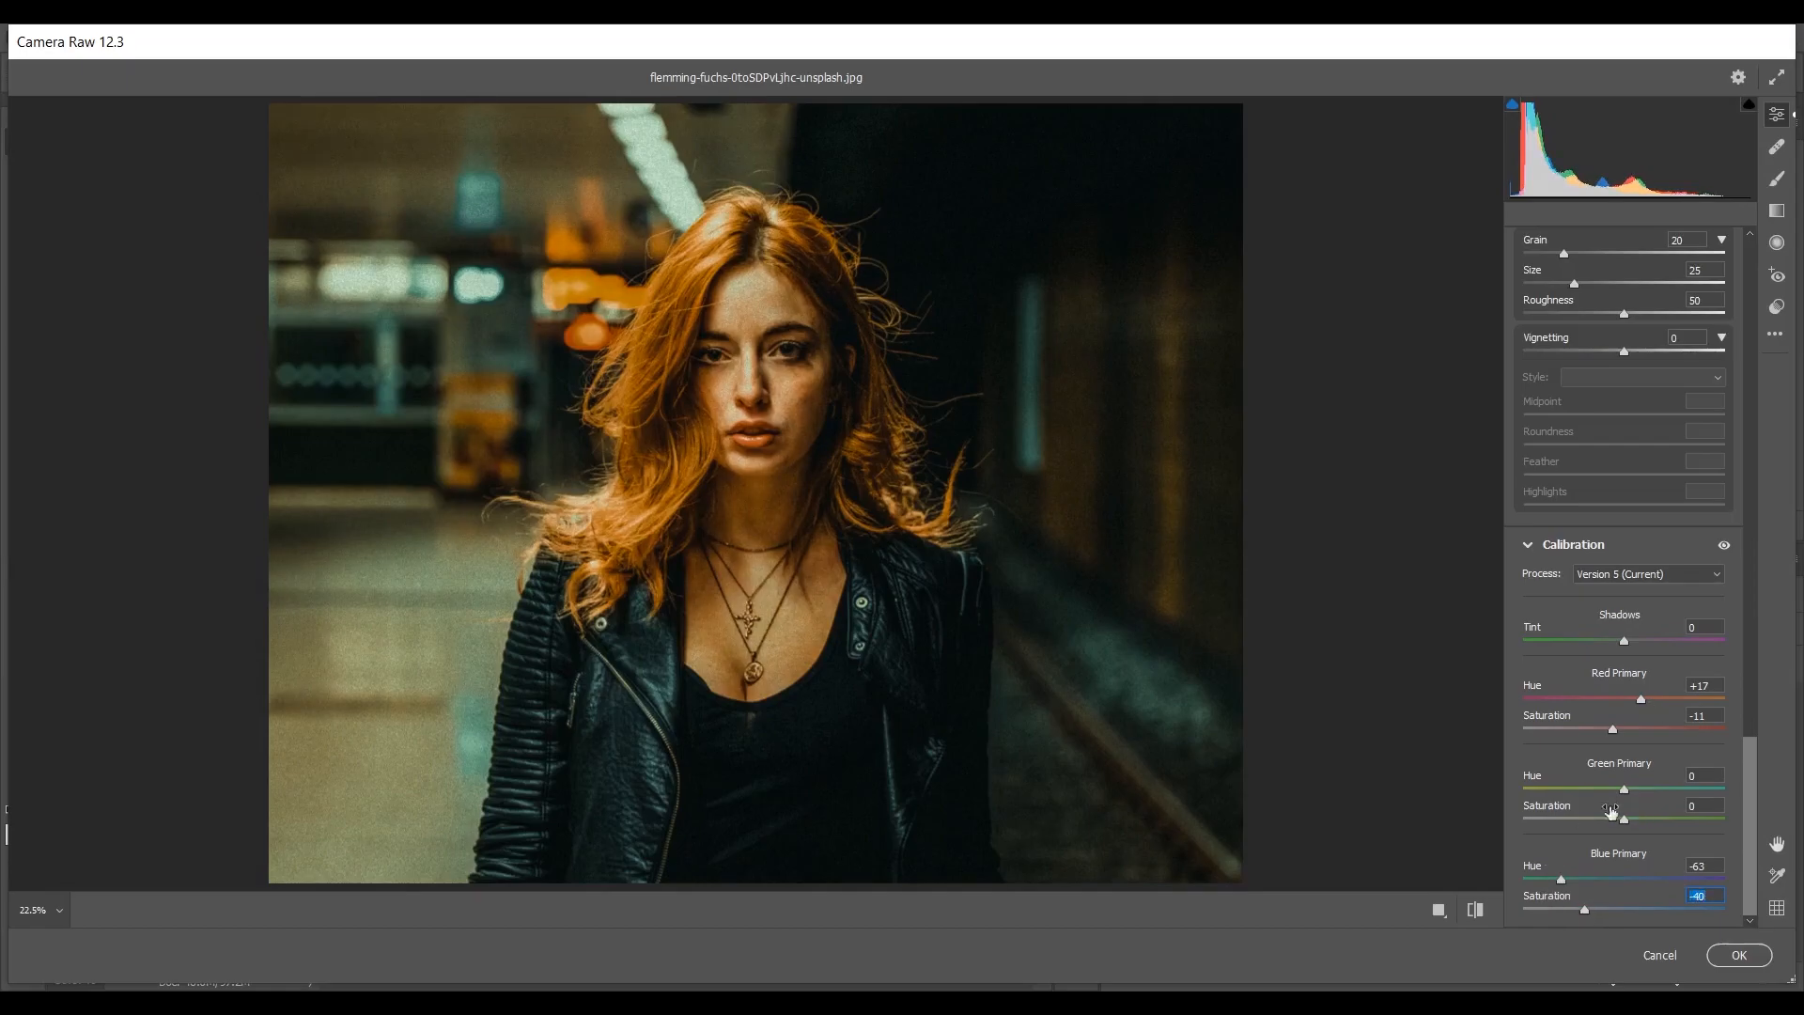
- Compare the original and graded portrait side by side in the before/after view
left_click_drag(1743, 757, 1738, 256)
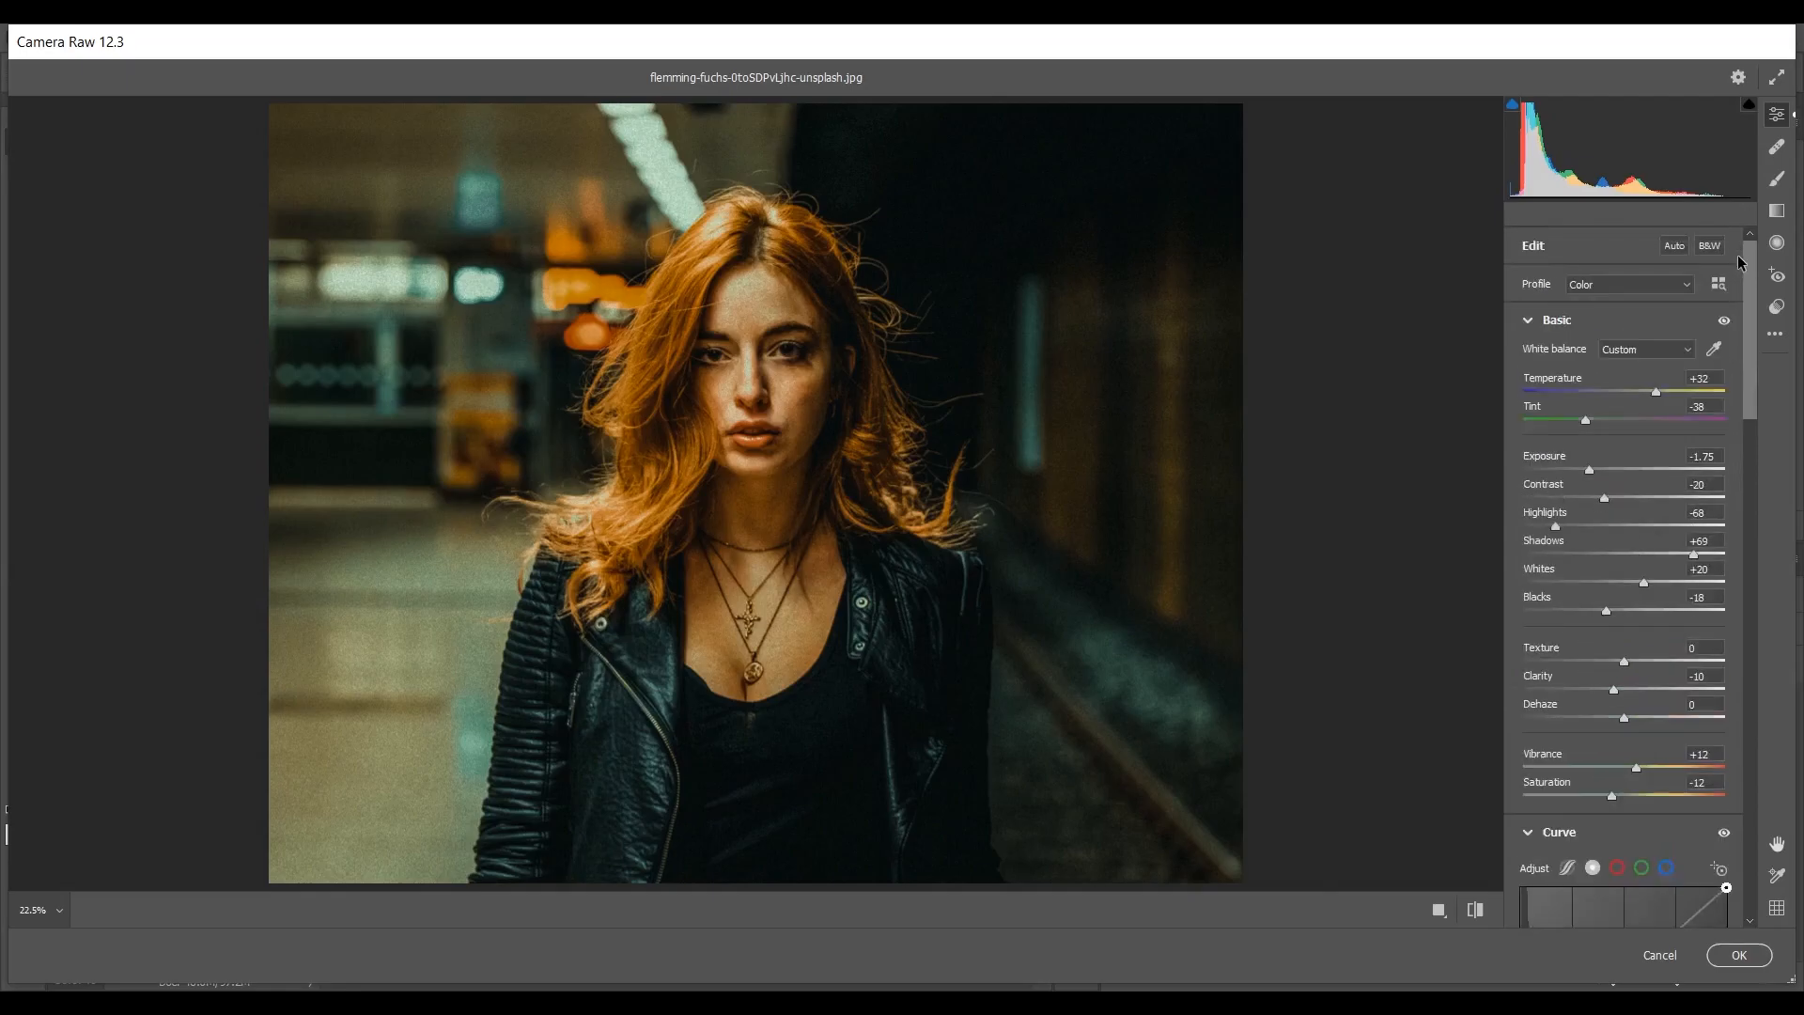
key("q")
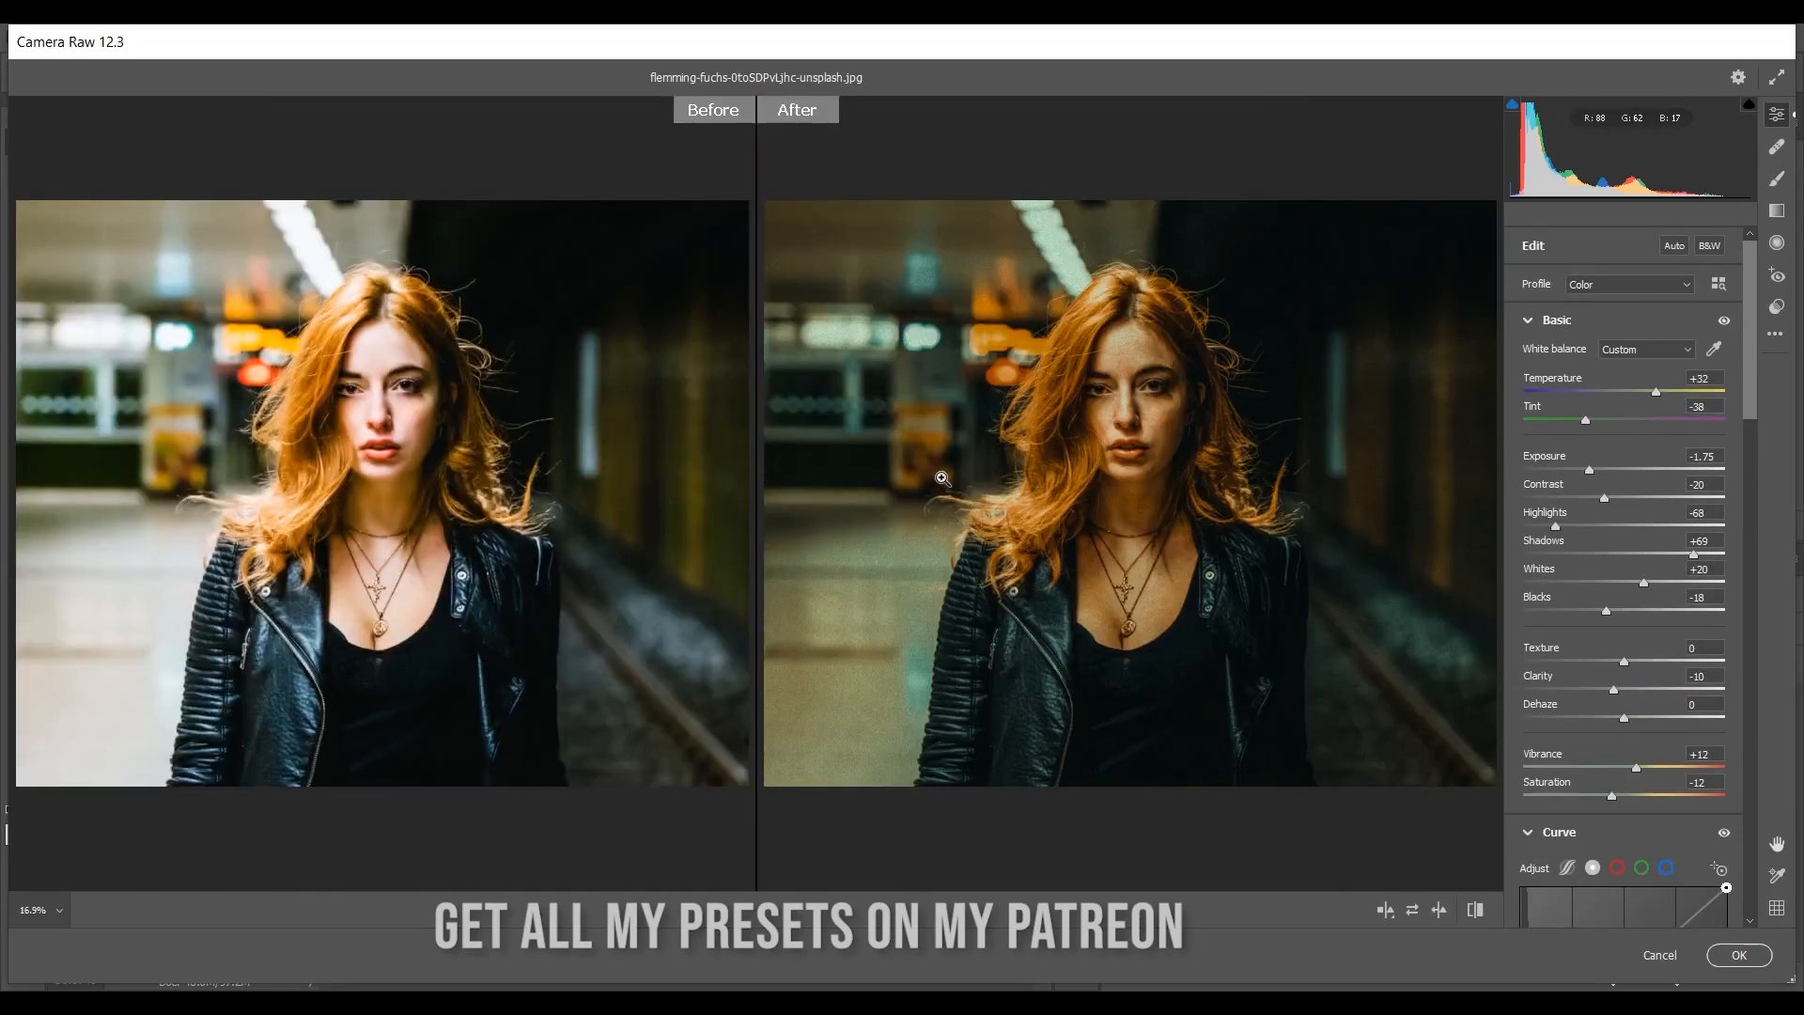
left_click_drag(1170, 421, 1128, 435)
key("space")
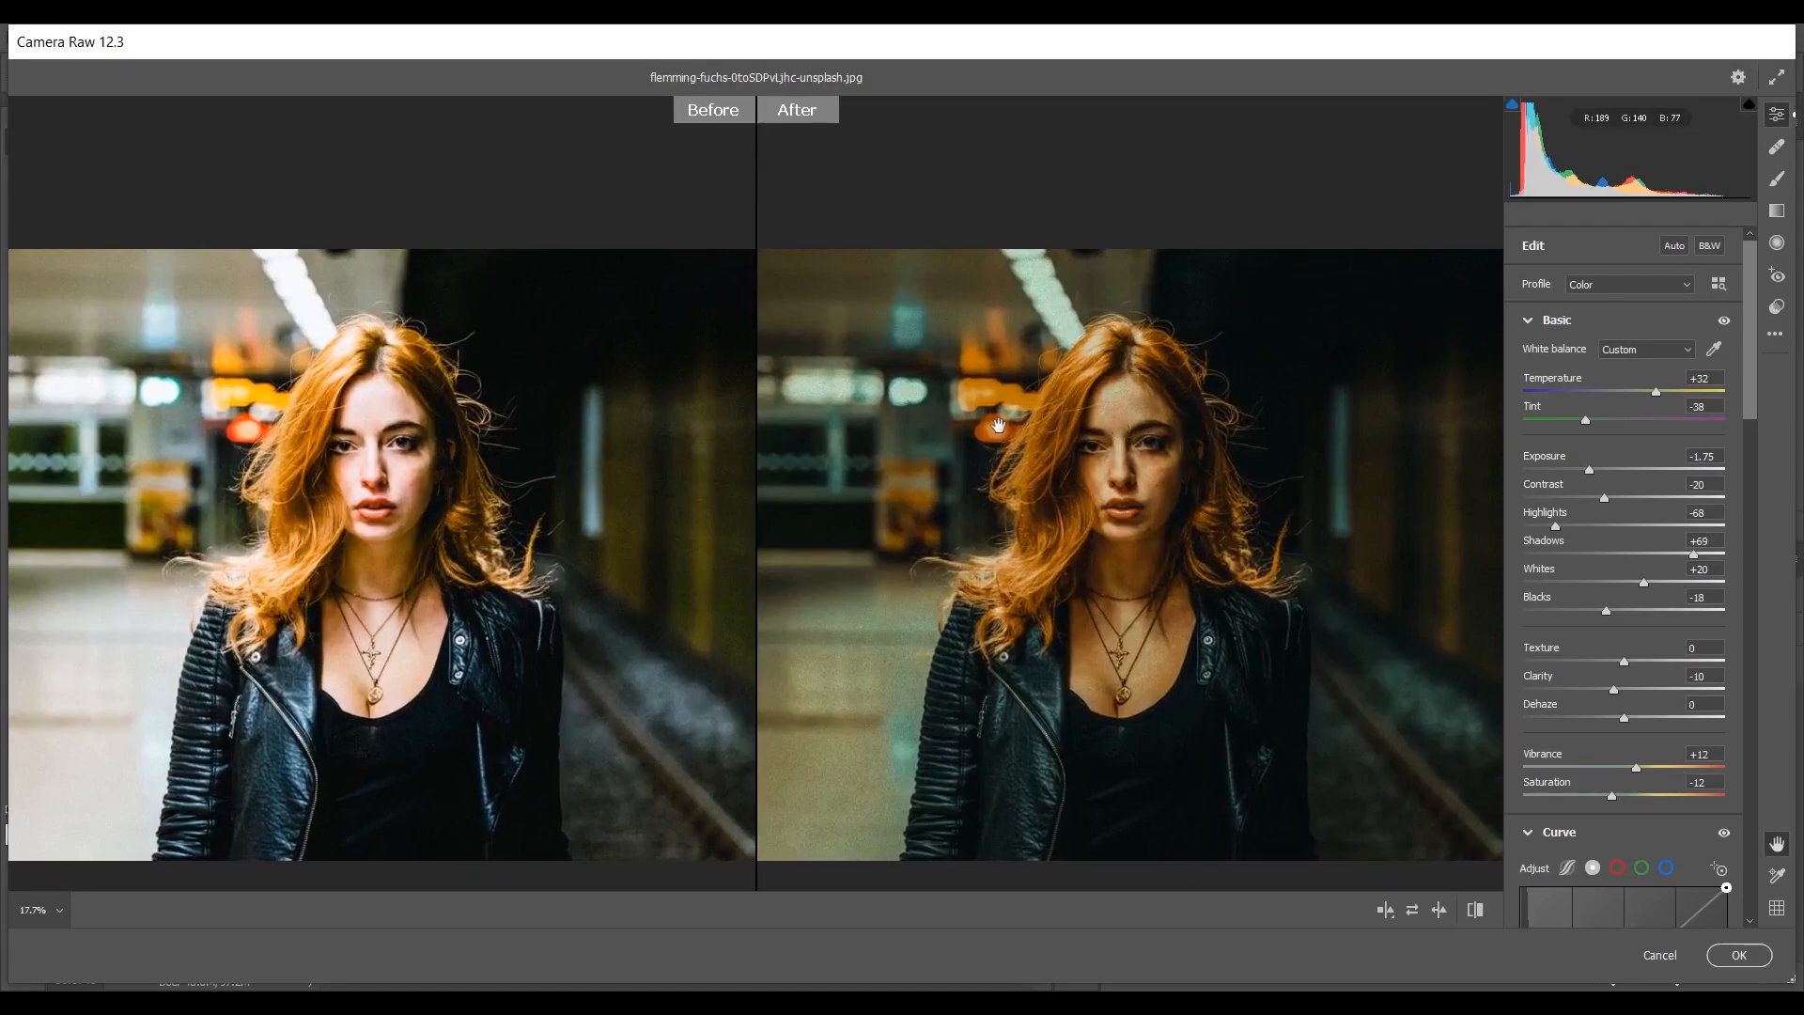
left_click_drag(999, 425, 1024, 392)
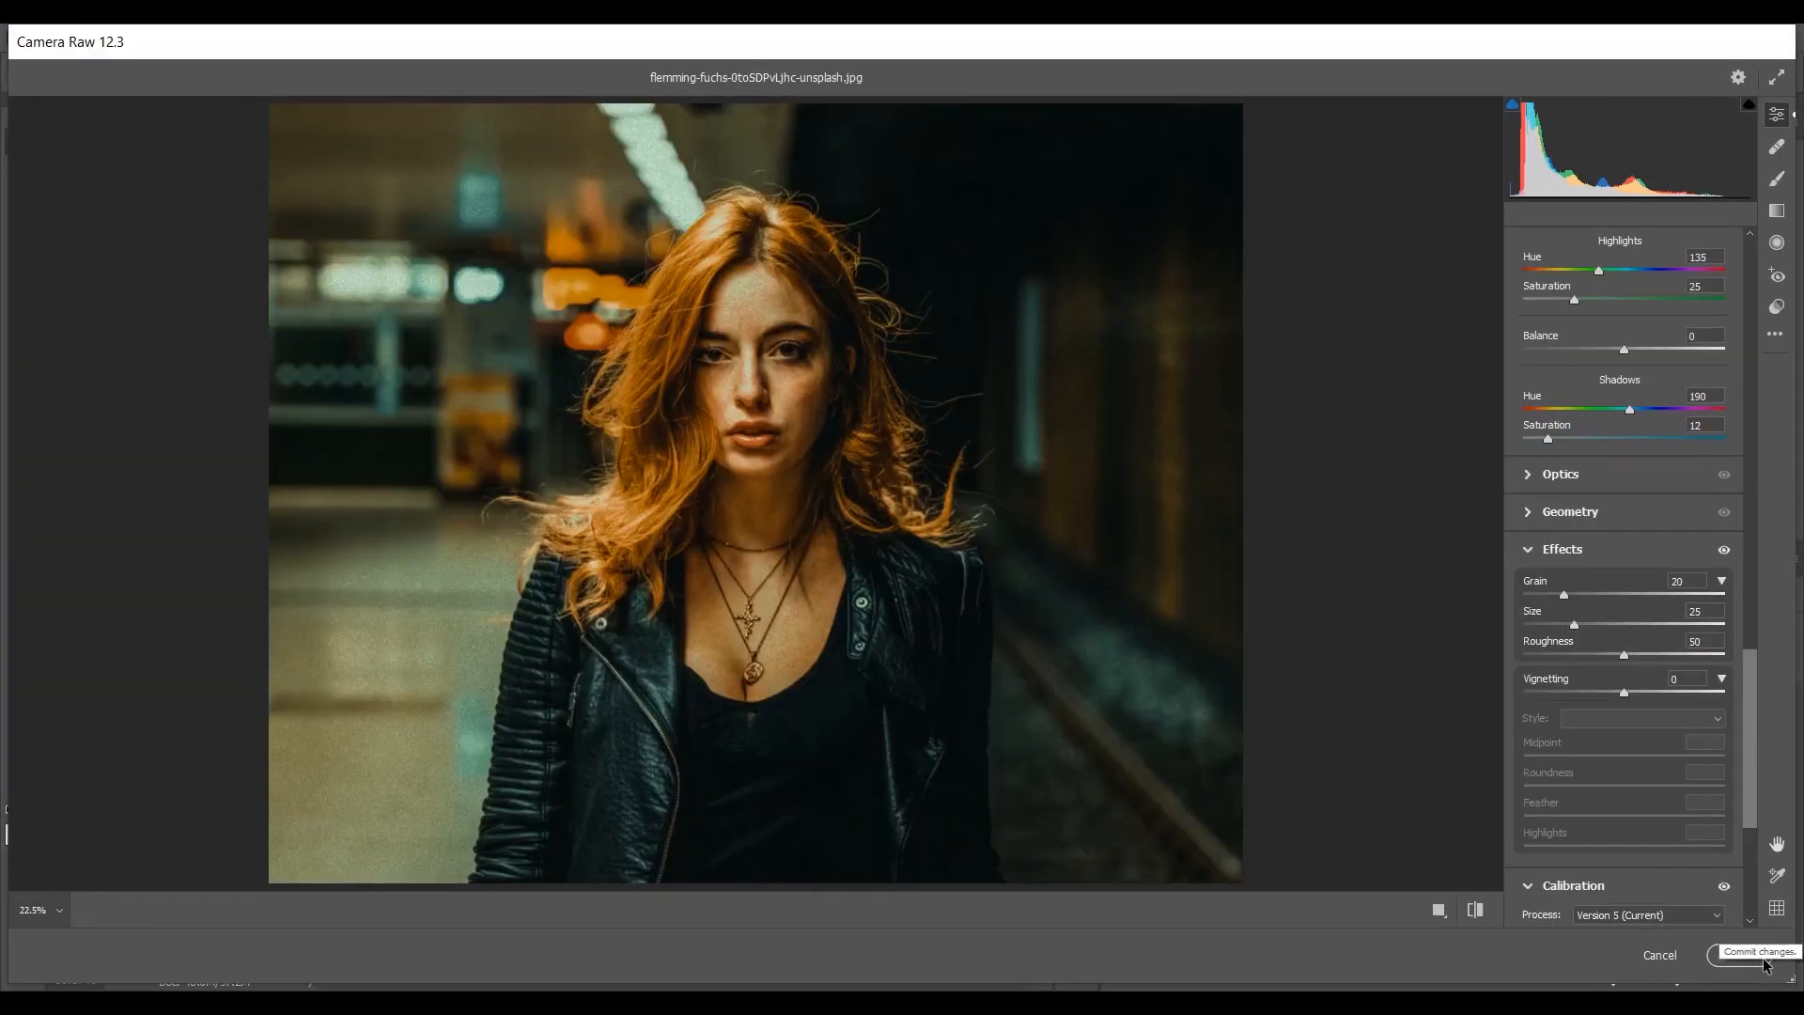
- Apply the Camera Raw adjustments and compare the photo with Layer 1 hidden and shown
left_click(1762, 961)
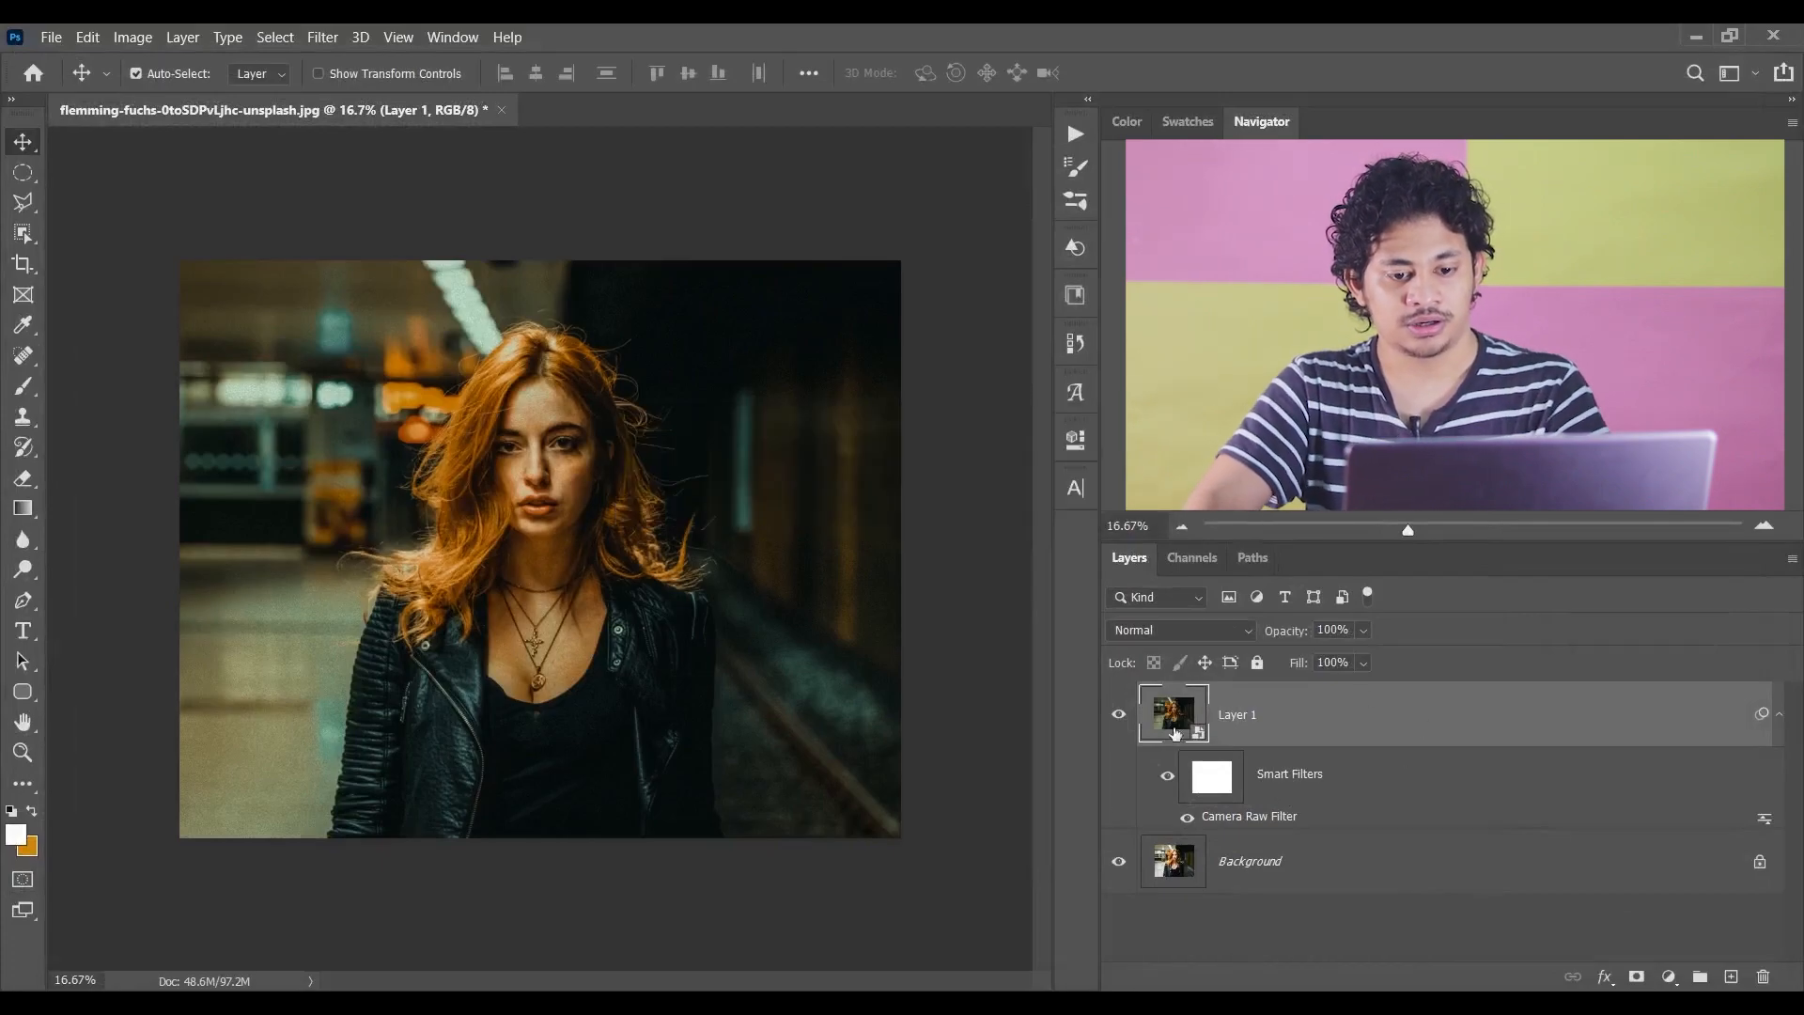
left_click(1118, 715)
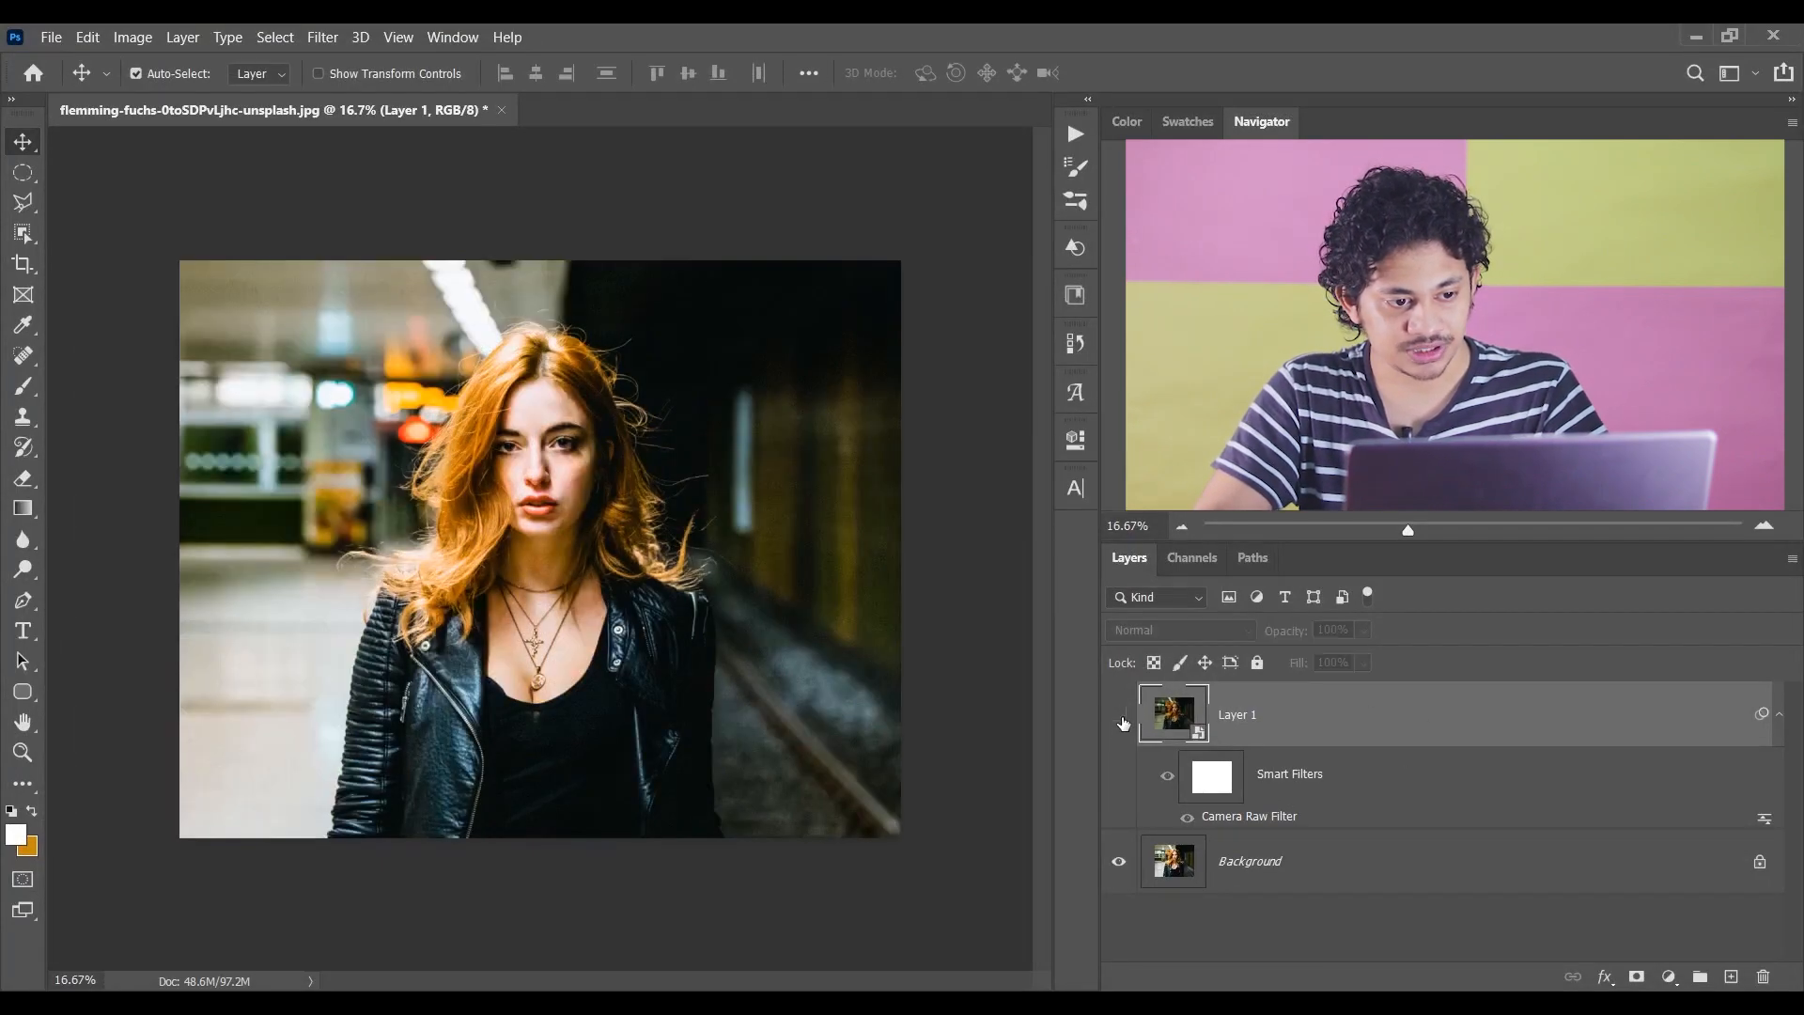
left_click(1121, 718)
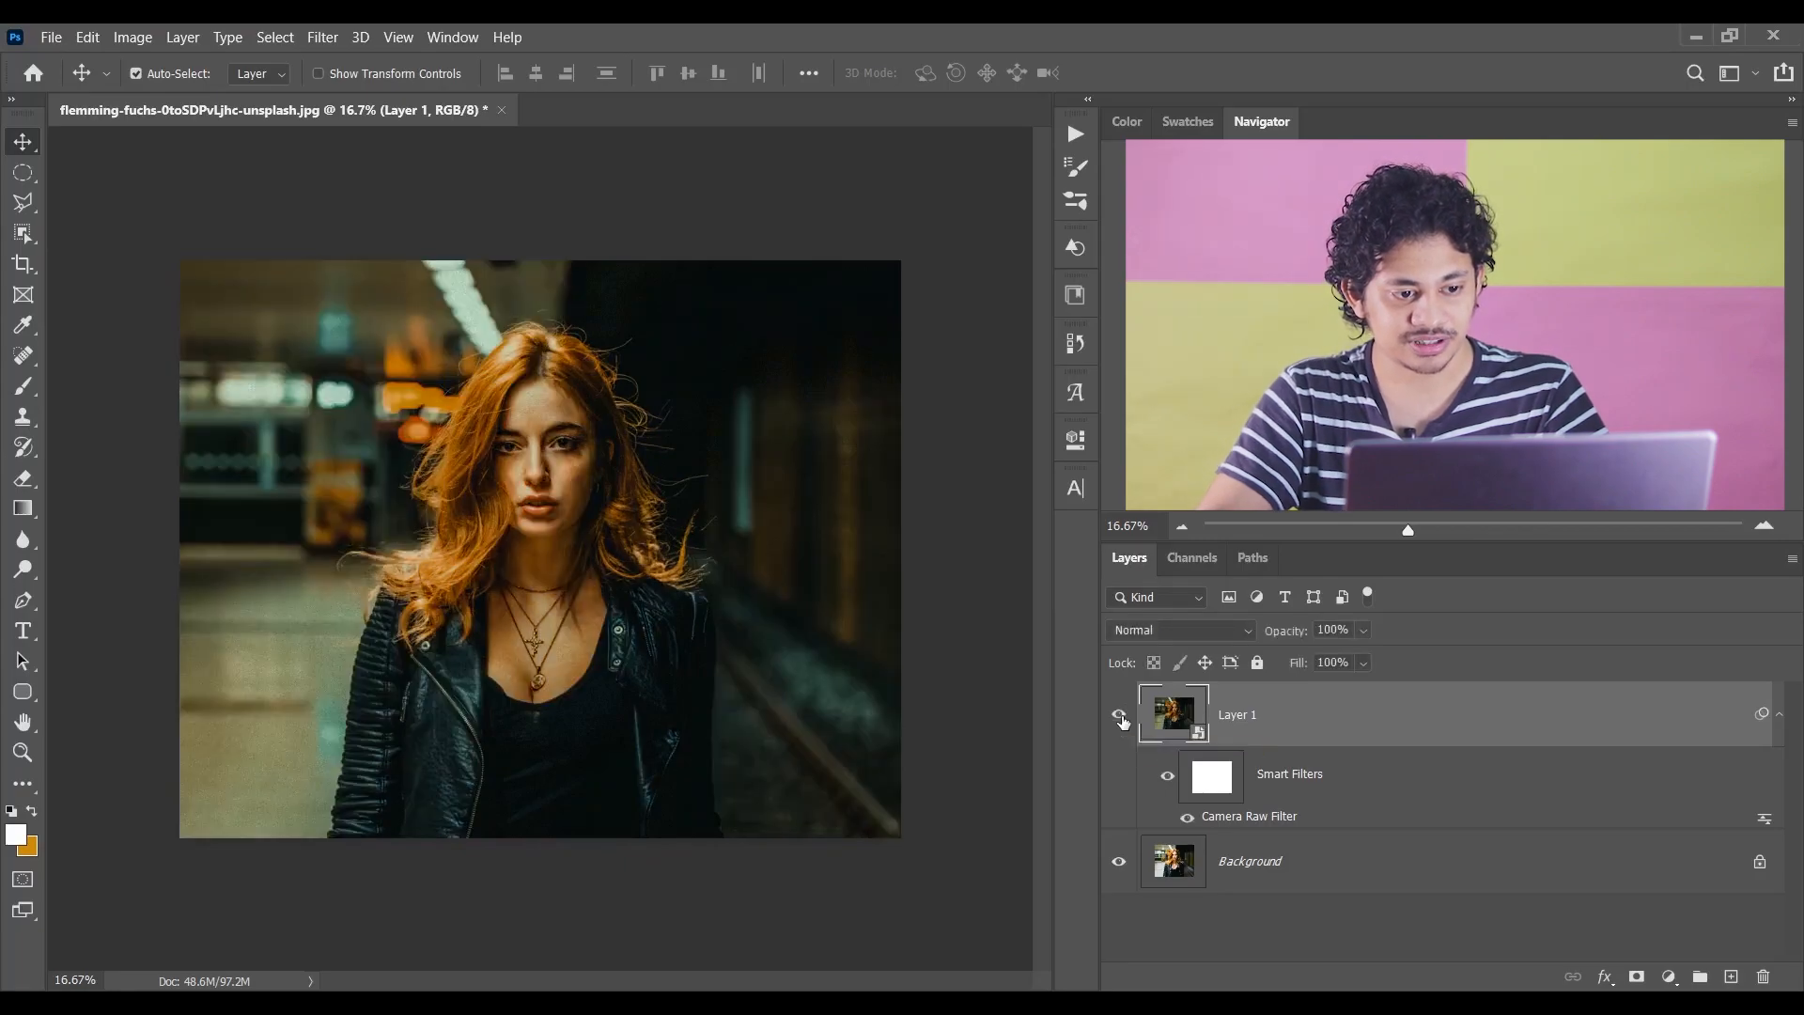
key("ctrl+0")
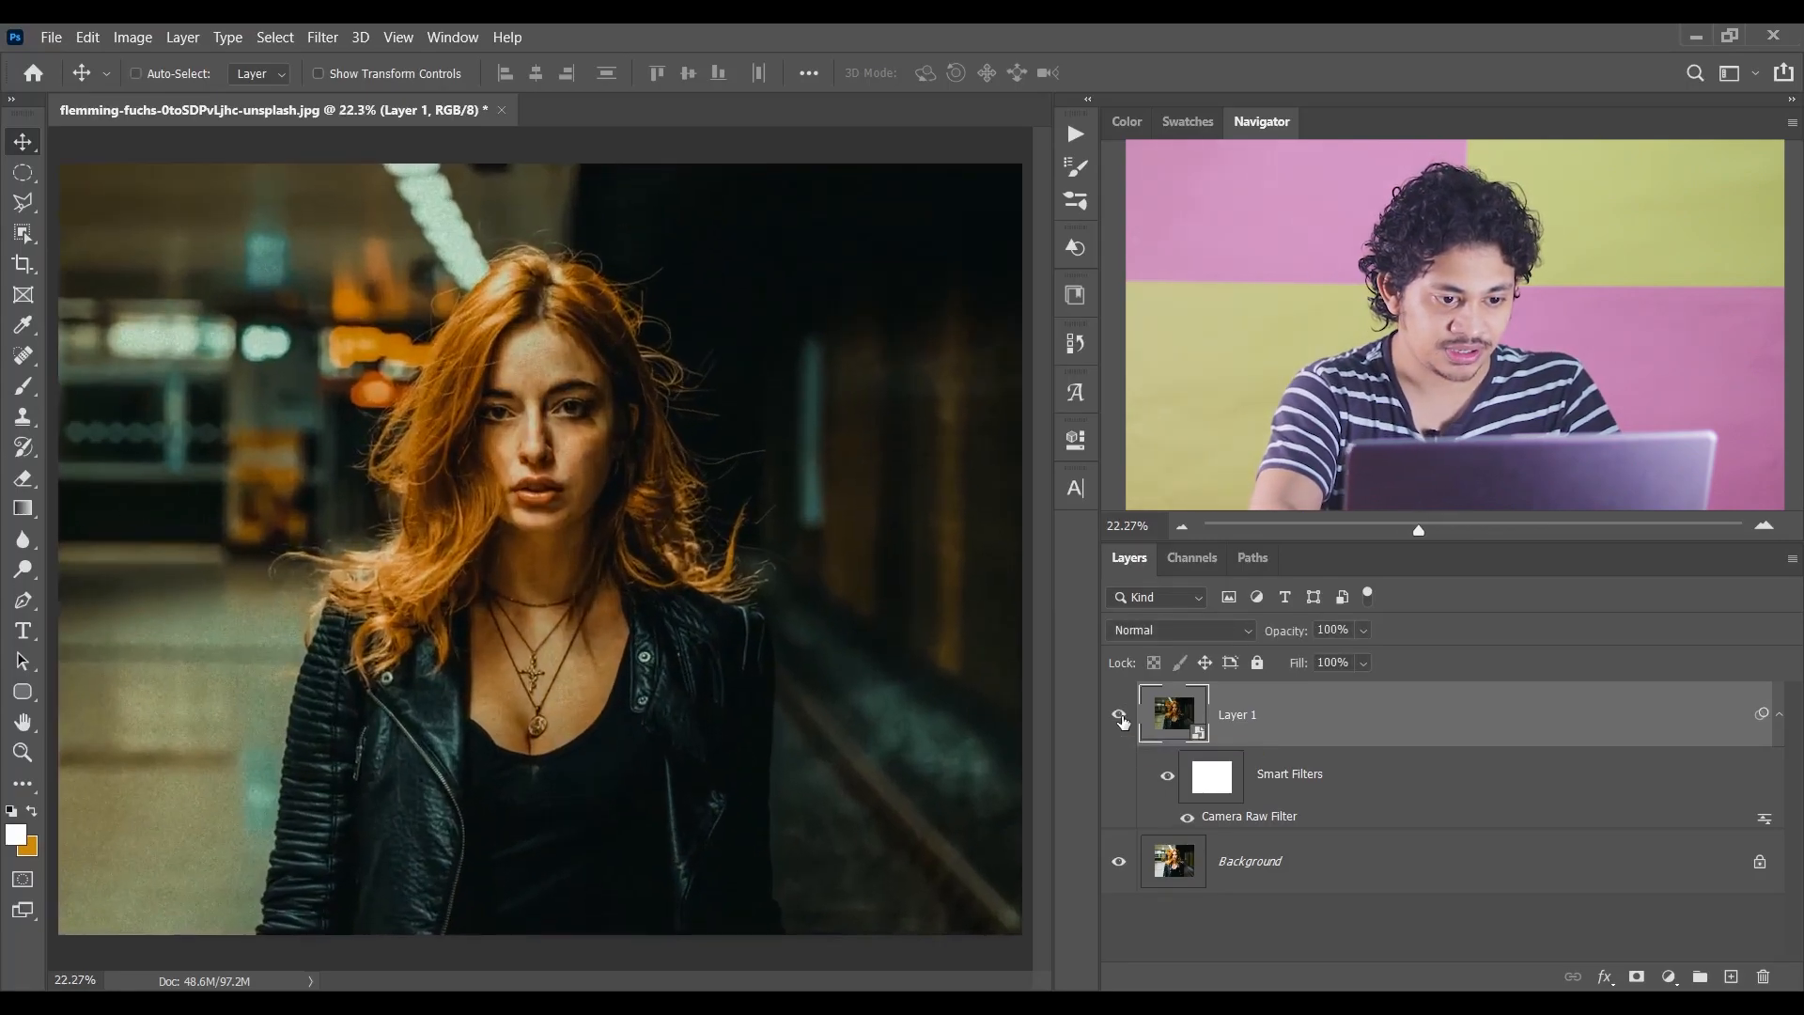
key("ctrl+minus")
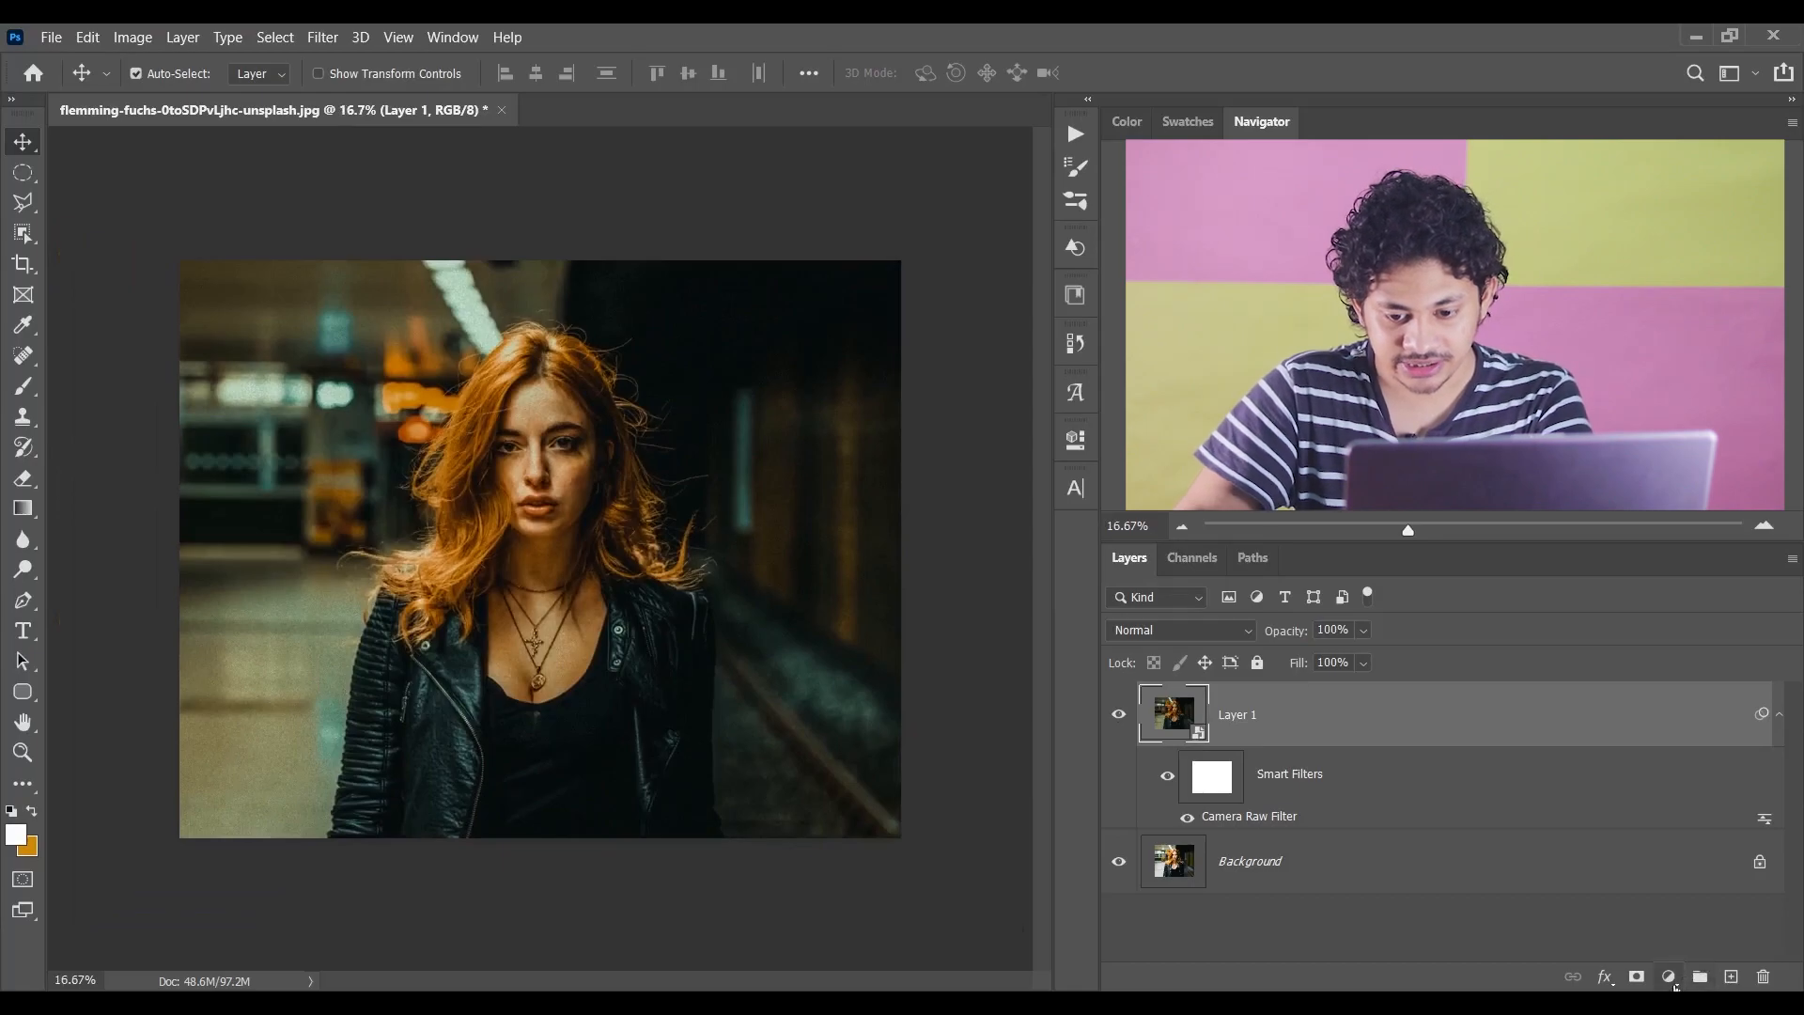
- Add a Gradient Fill layer above Layer 1 and open its gradient in the Gradient Editor
left_click(1669, 976)
left_click(1661, 595)
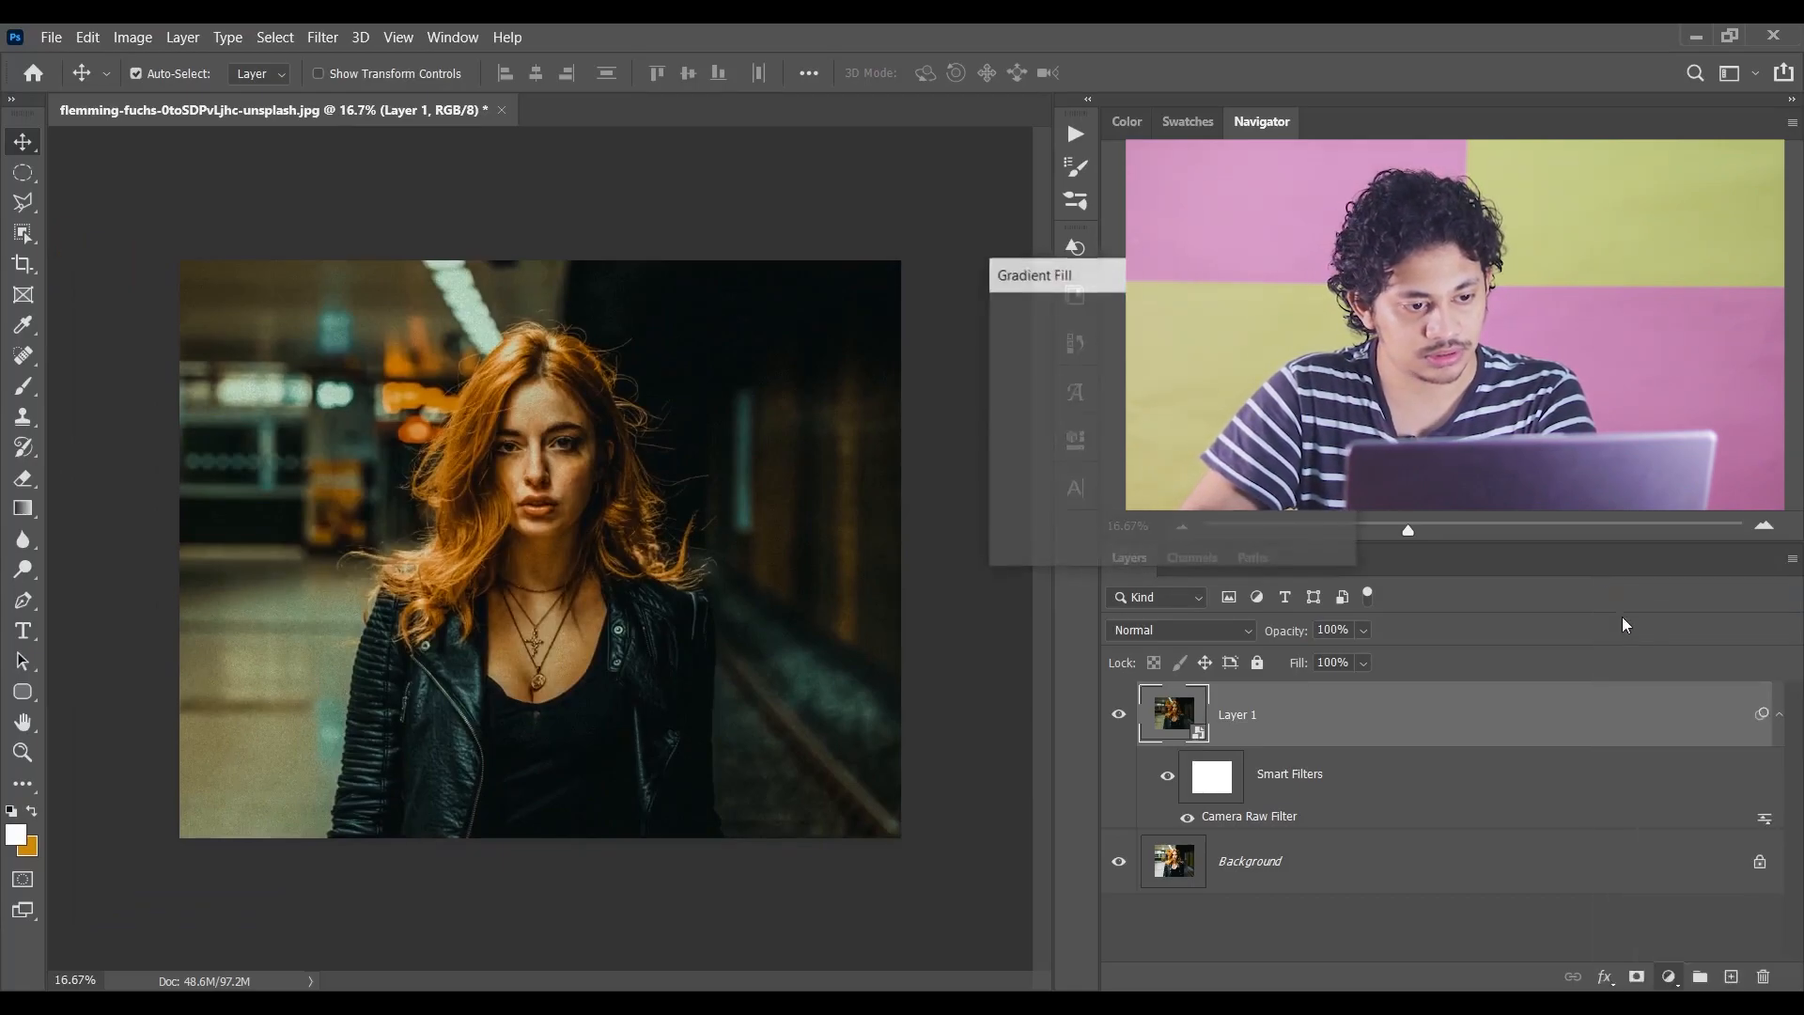
left_click_drag(1149, 274, 585, 201)
left_click(578, 242)
left_click_drag(1112, 363, 280, 301)
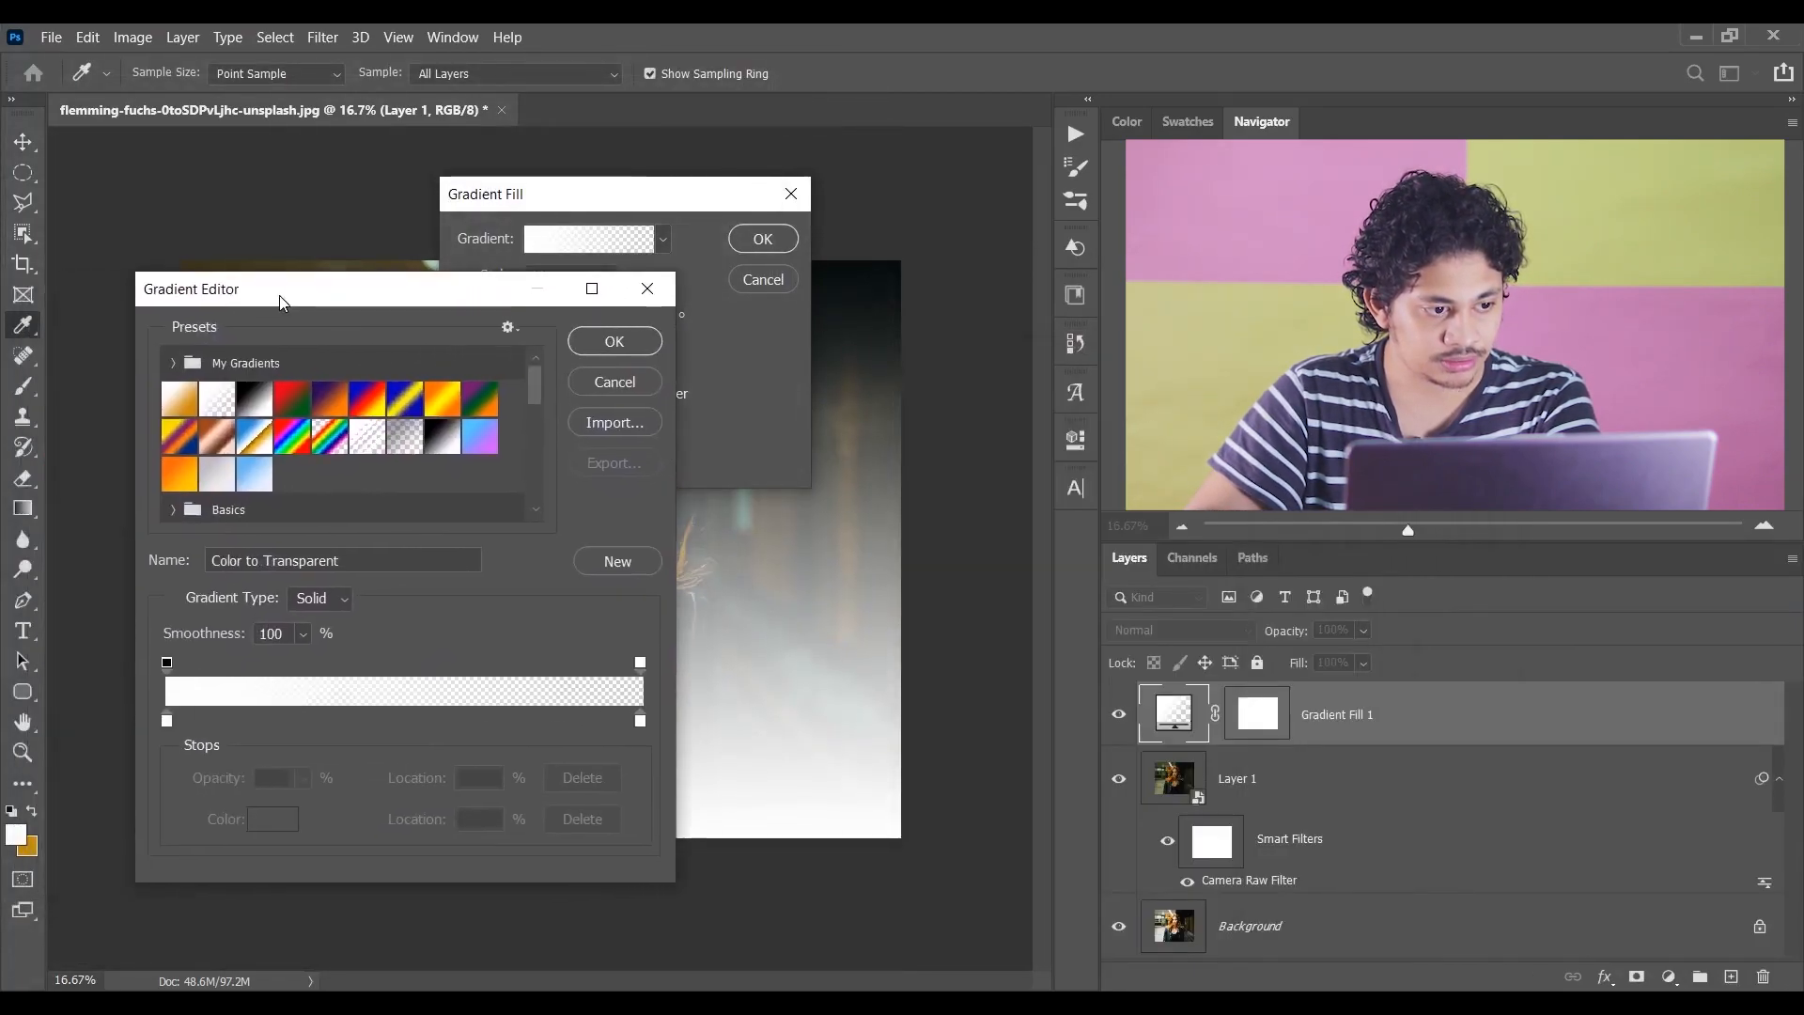
- Set the gradient's starting color stop to black (000000)
left_click(167, 721)
left_click(274, 822)
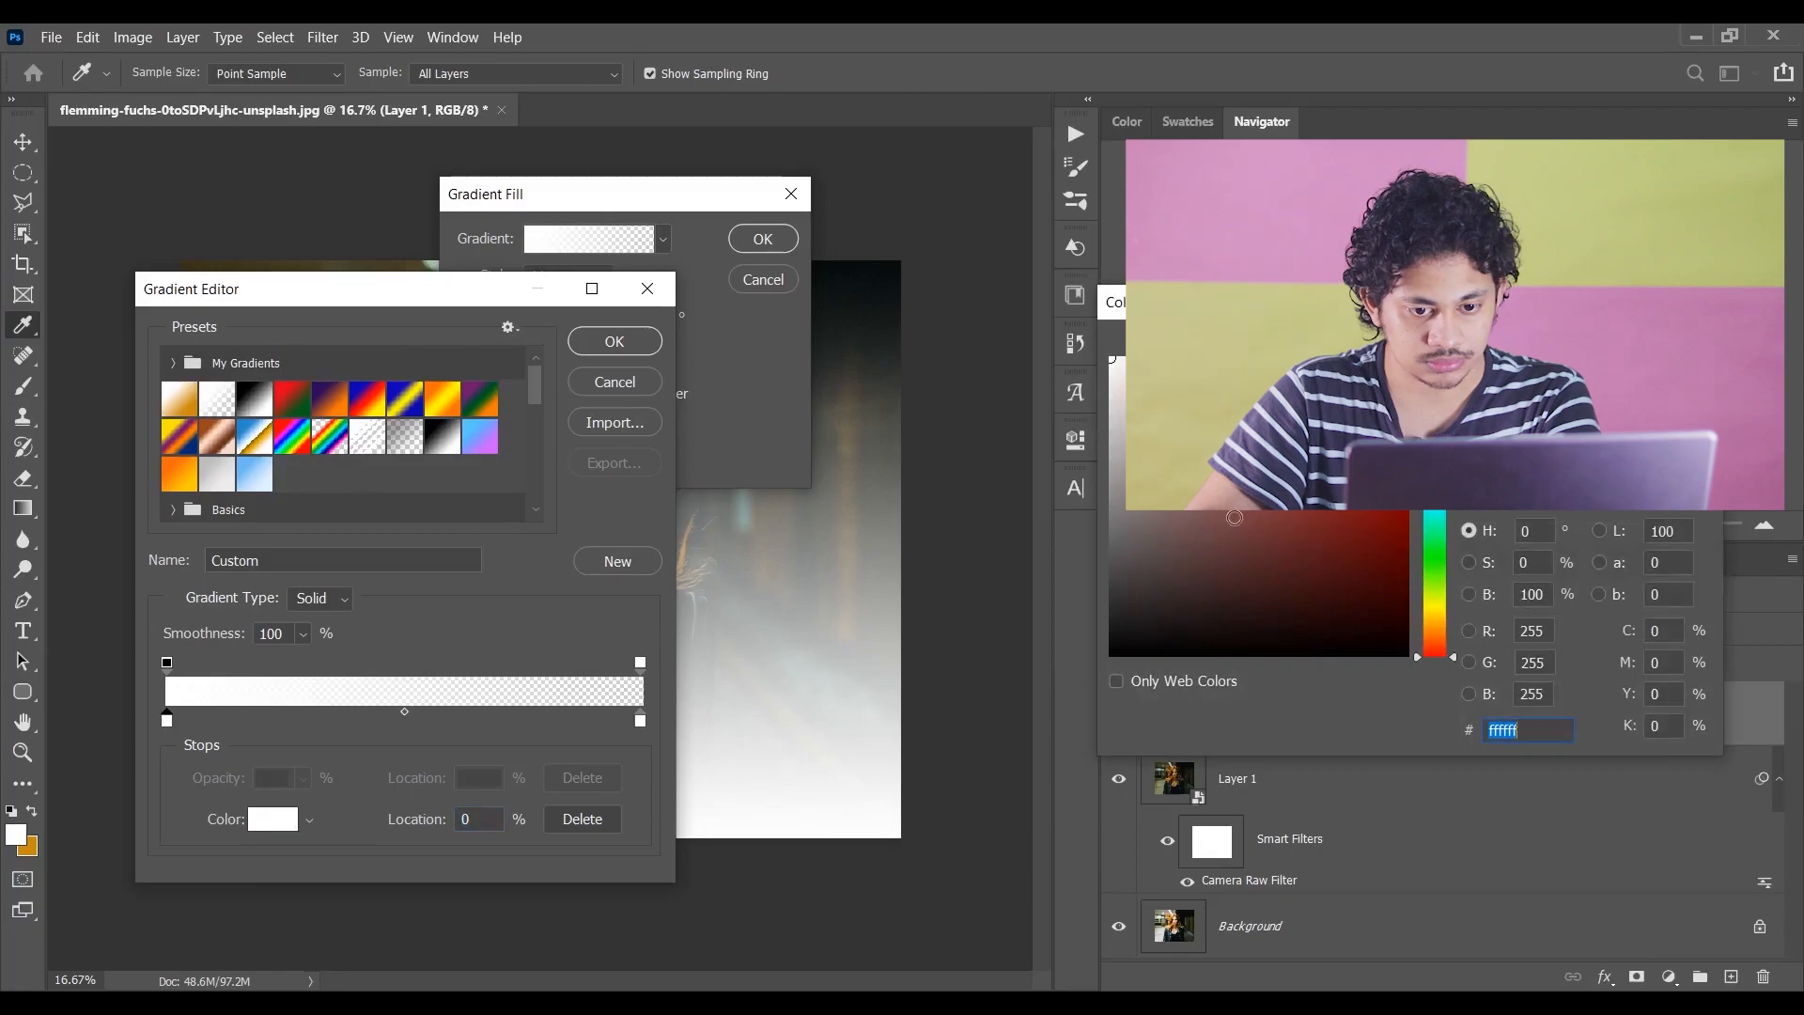
type("000000")
left_click_drag(1467, 318, 589, 414)
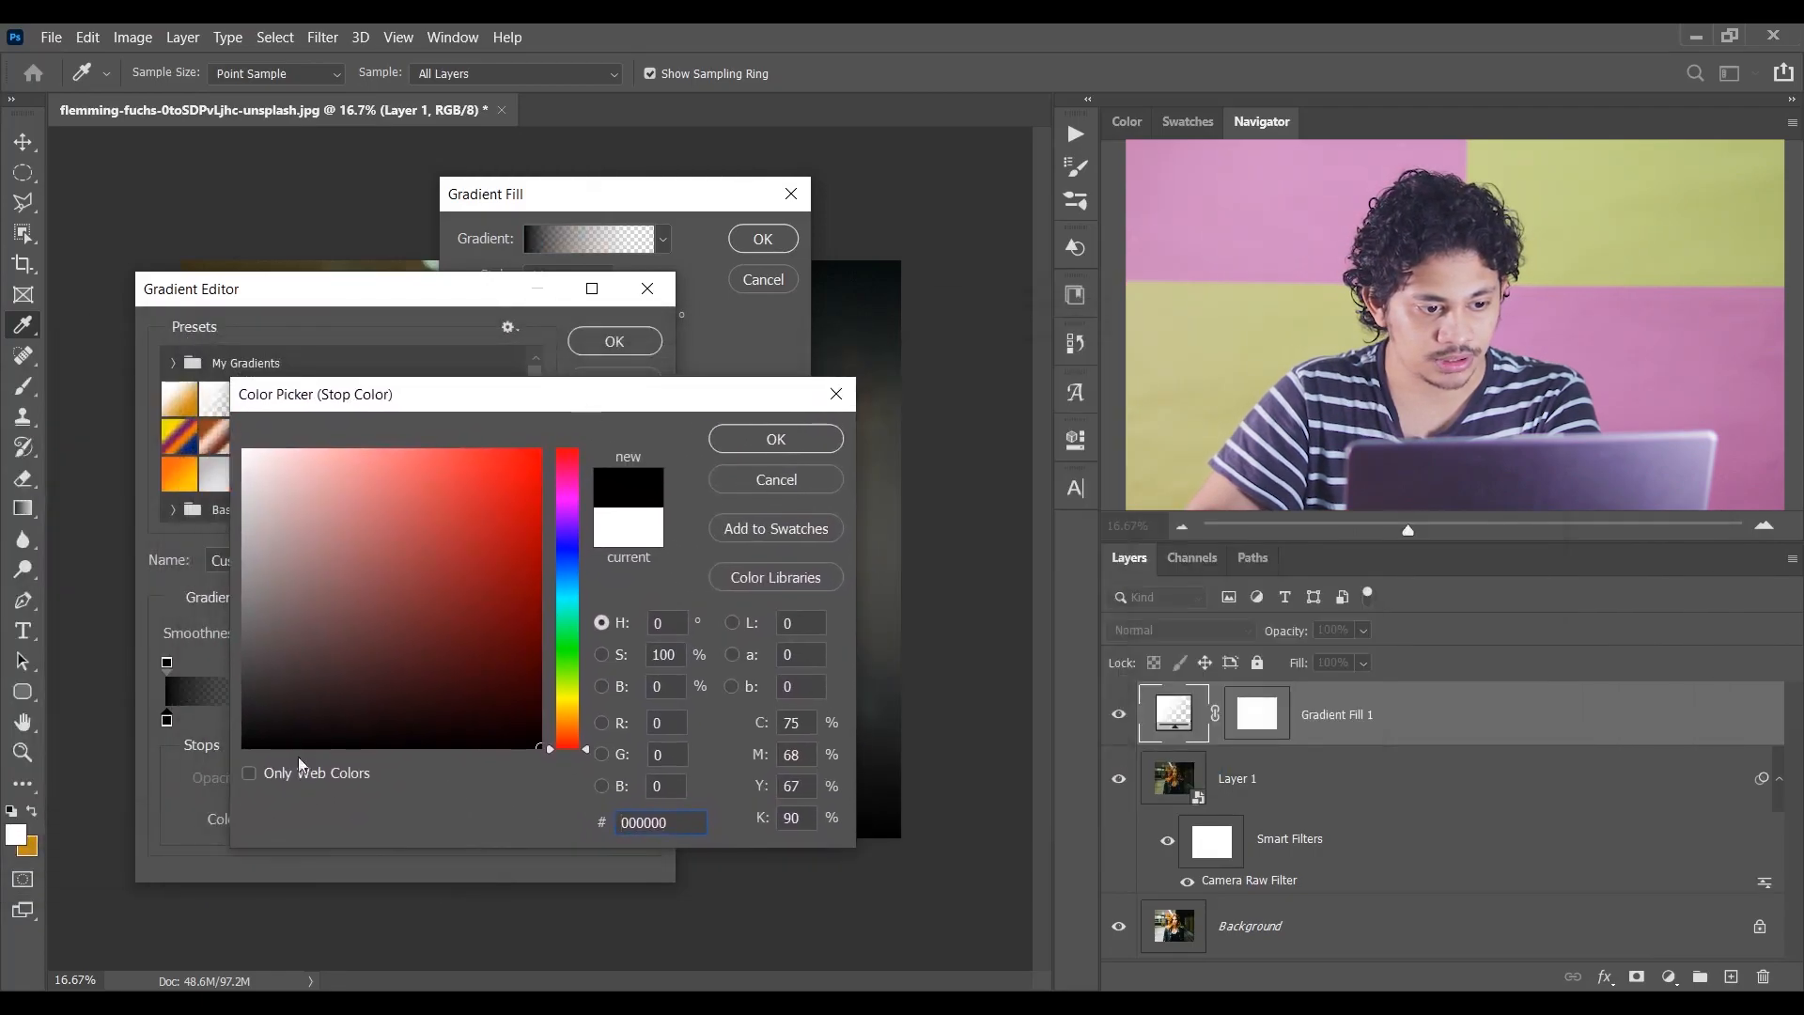
left_click(776, 439)
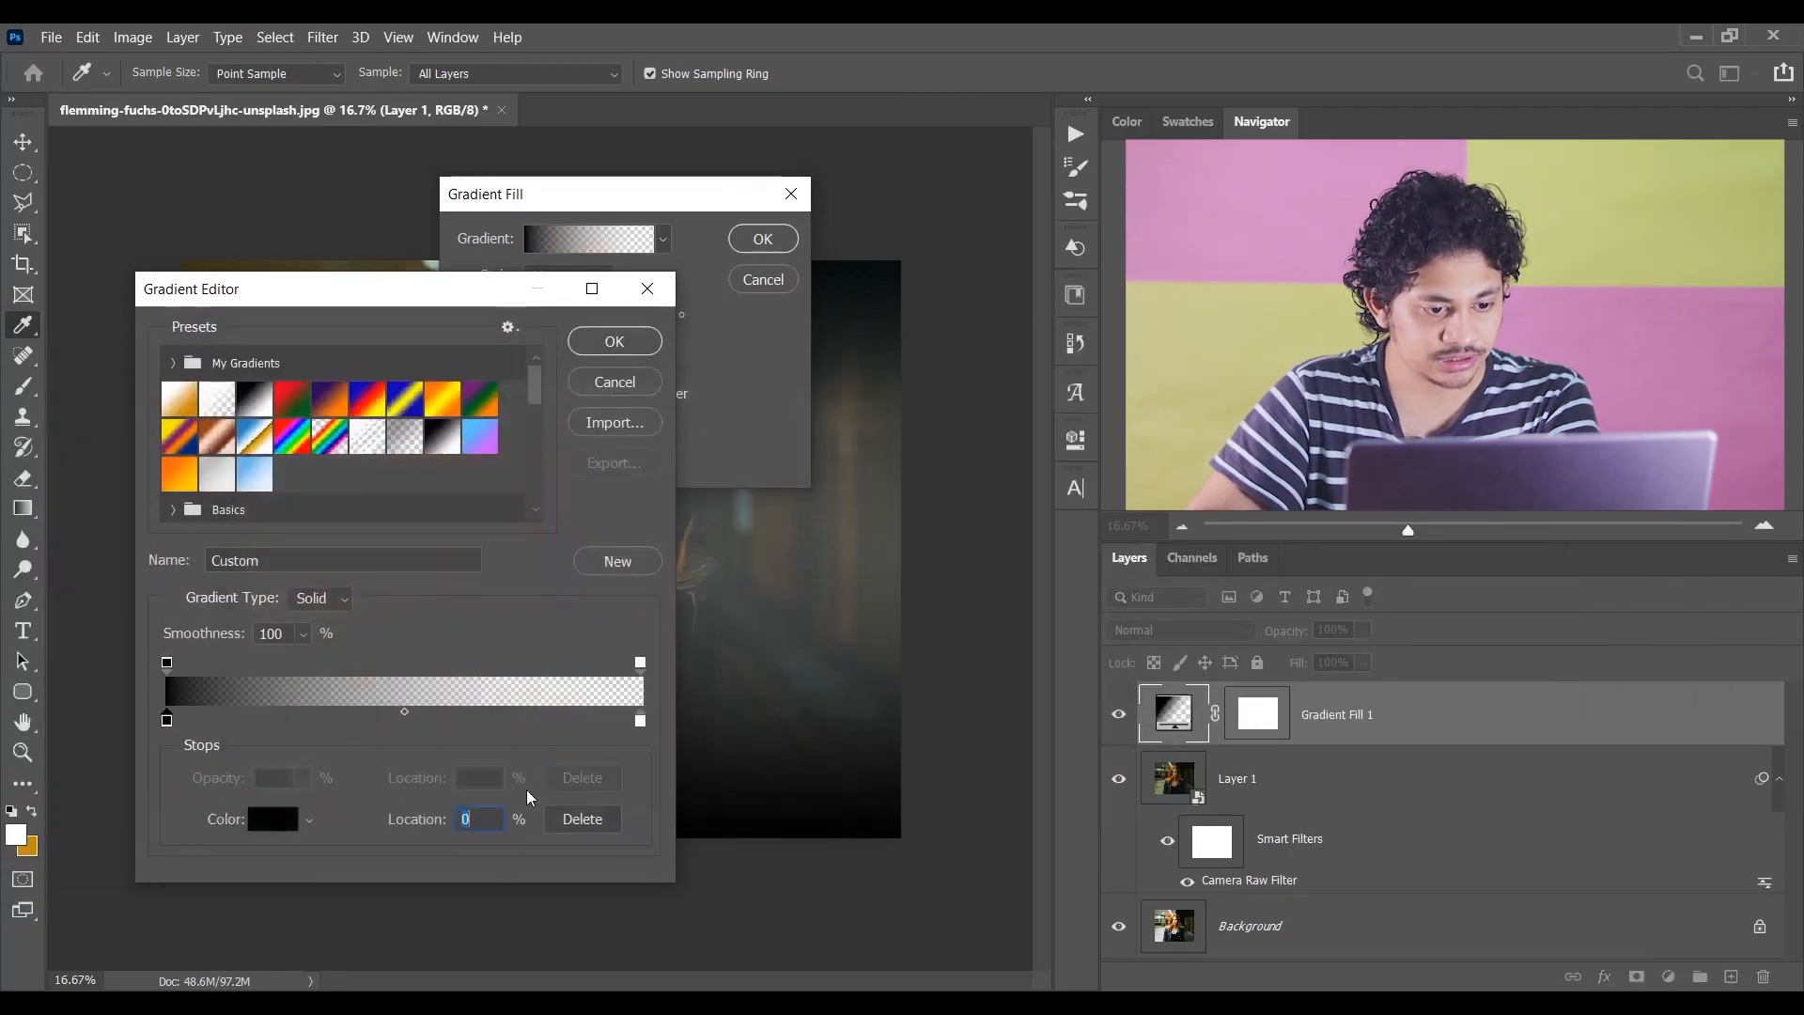
- Set the gradient's end color stop to black and accept the edited gradient
left_click(639, 720)
left_click(271, 821)
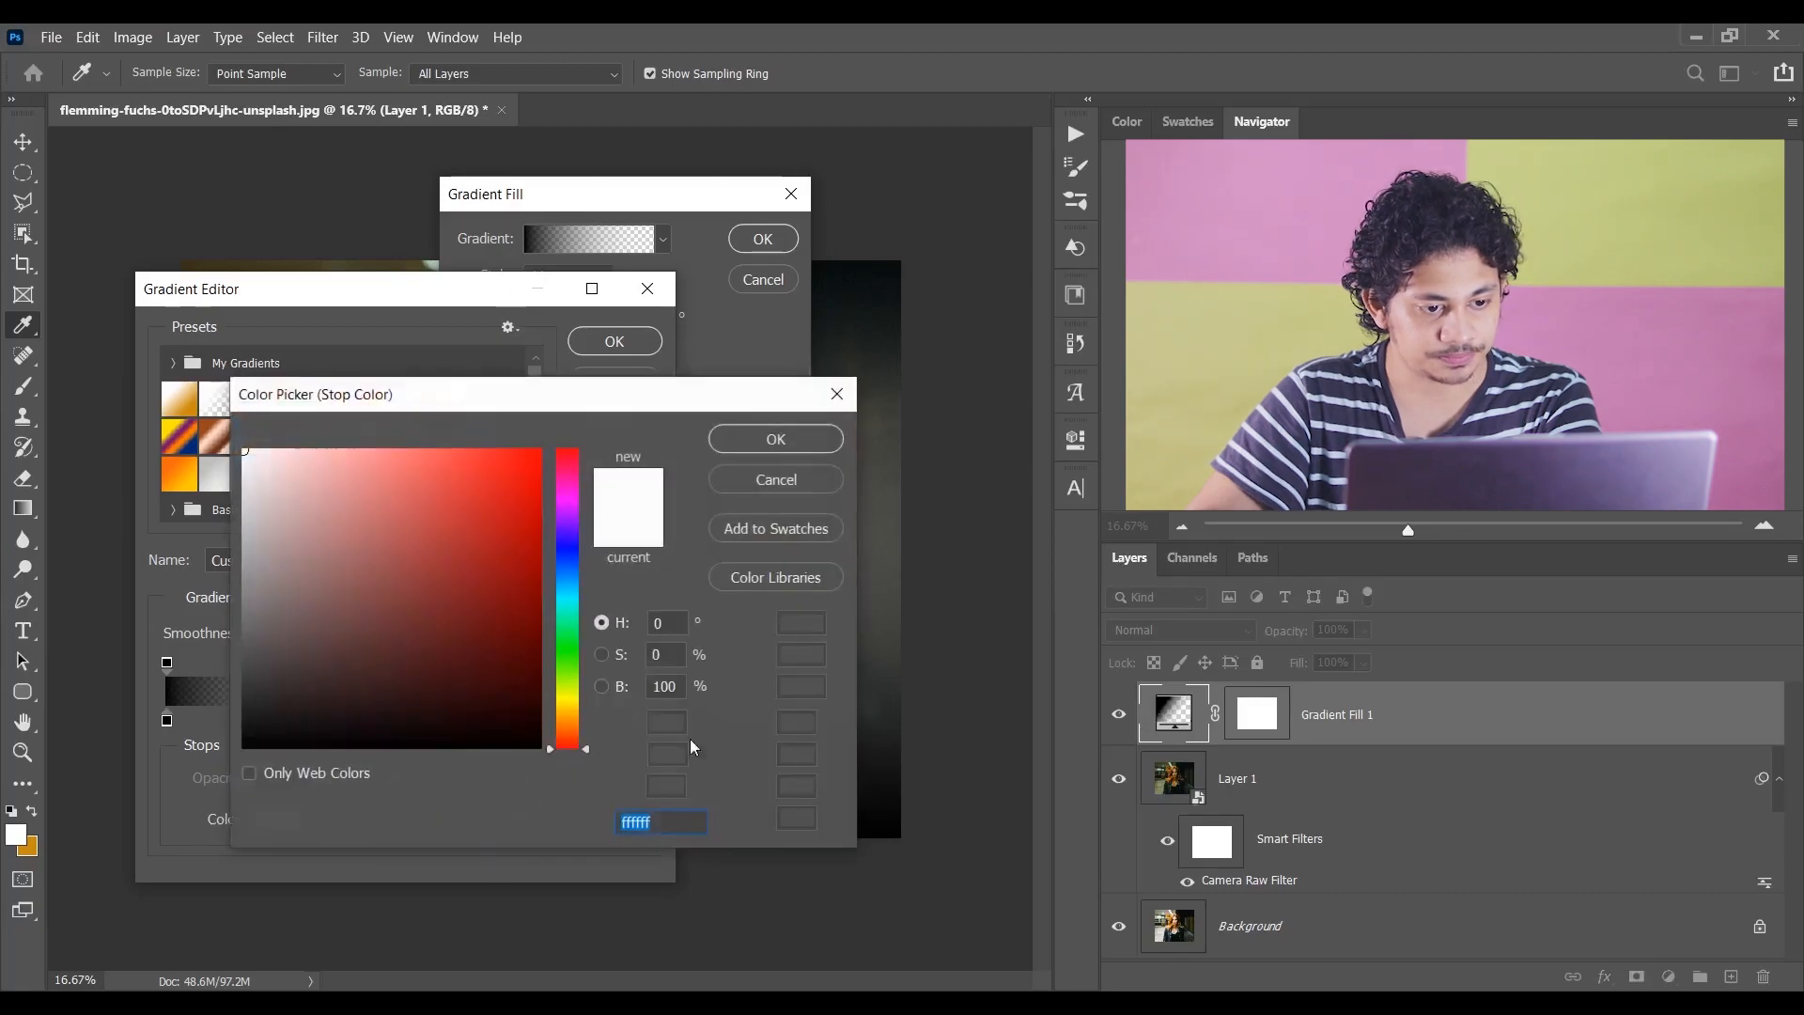
type("6c0c0c")
left_click(777, 439)
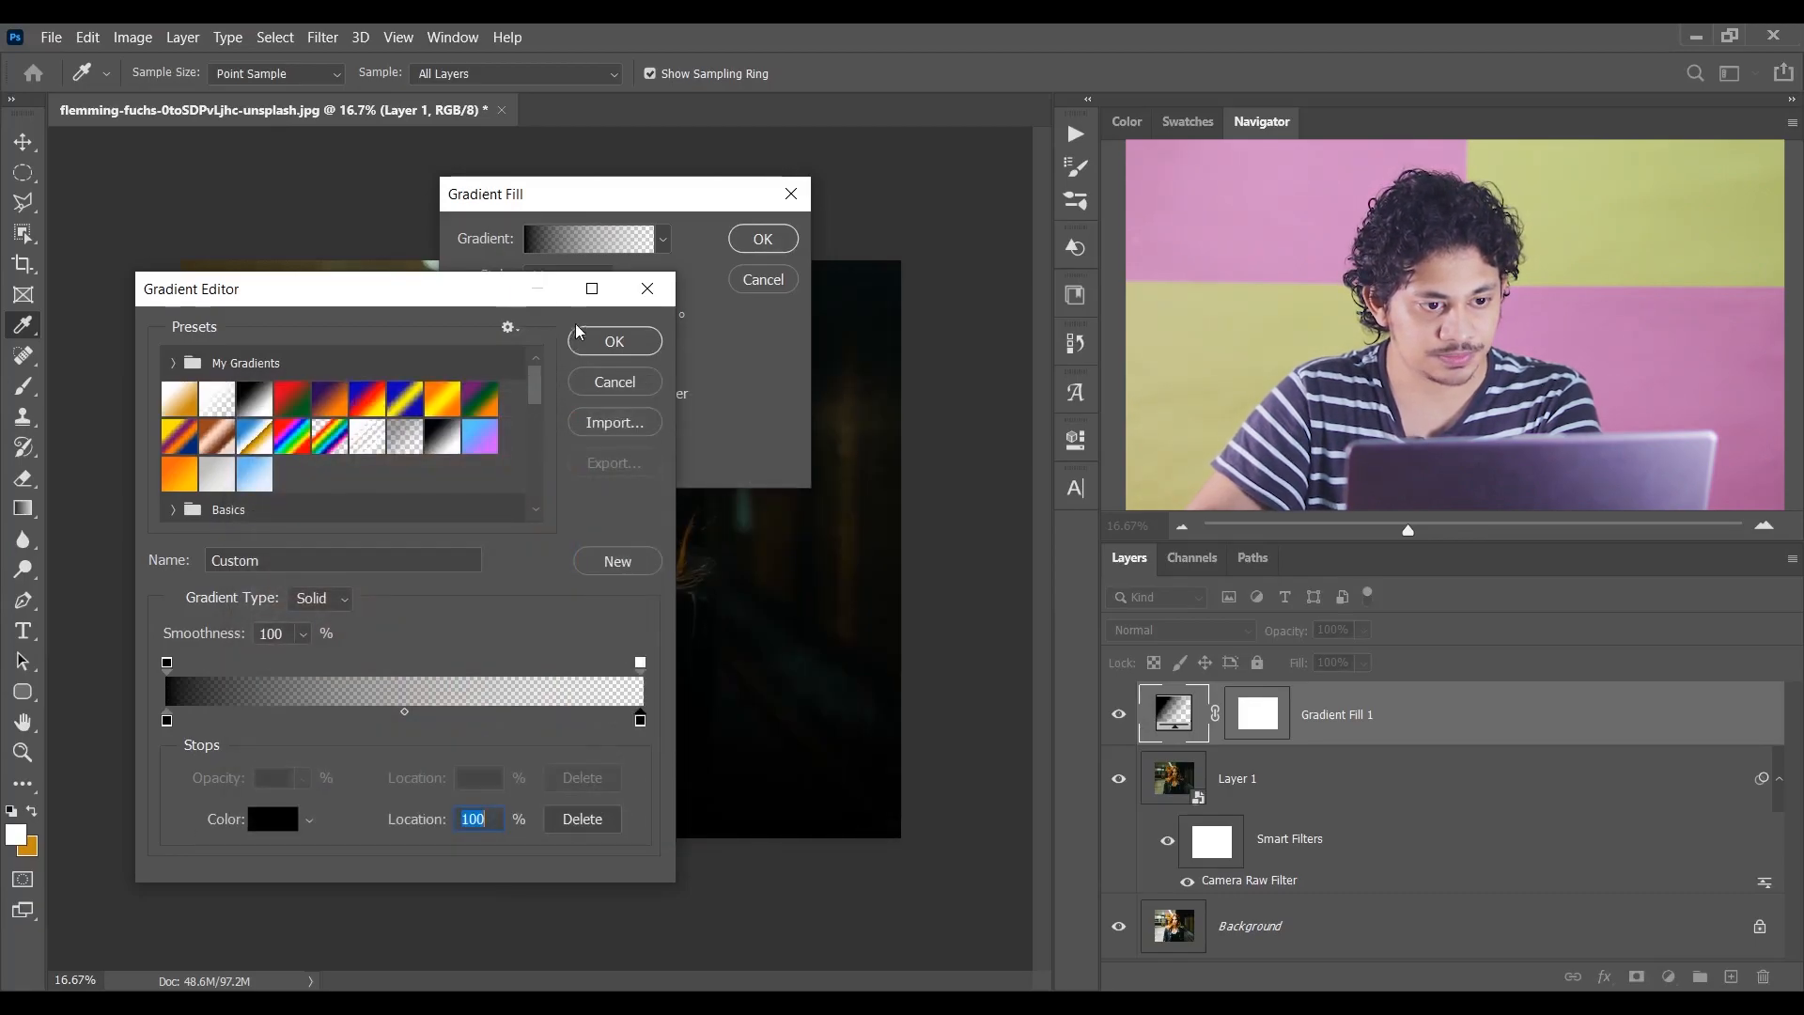
left_click(615, 341)
- Reposition the black gradient down toward the photo's lower edge and confirm the Gradient Fill
left_click_drag(580, 196, 729, 178)
left_click_drag(526, 465, 615, 769)
left_click_drag(429, 399, 536, 660)
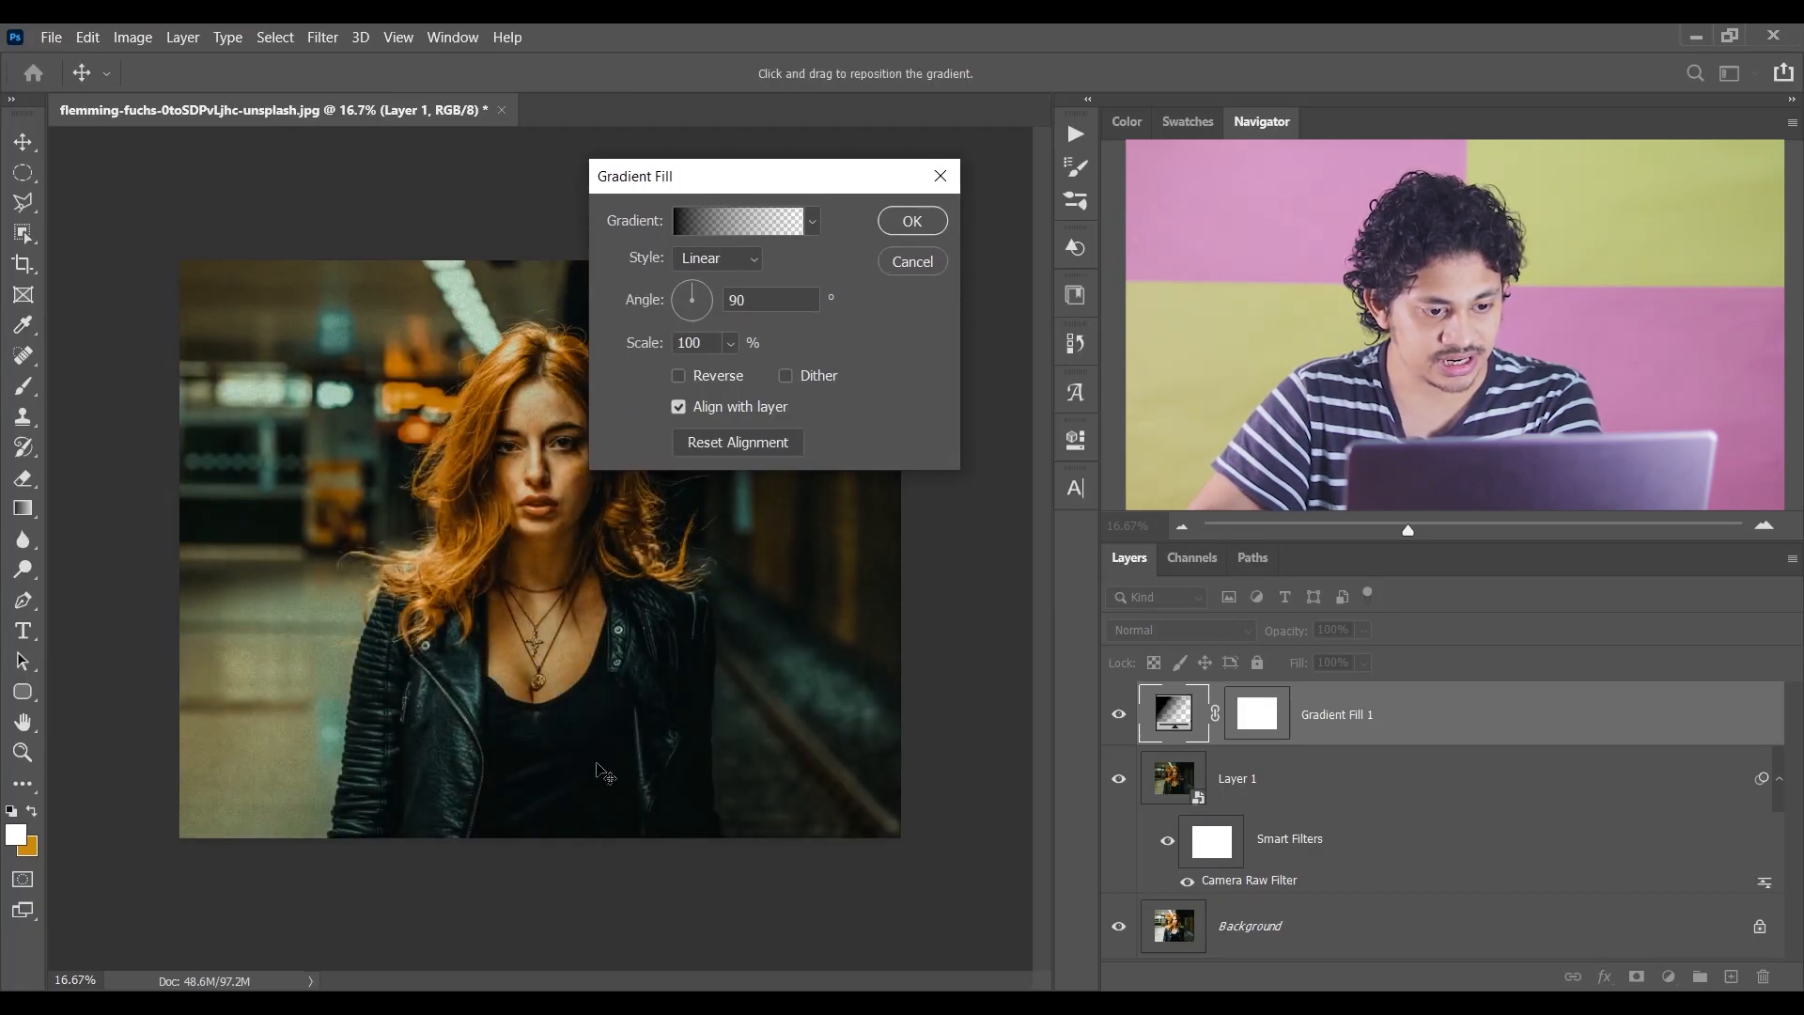
mouse_move(647, 714)
left_mouse_down()
mouse_move(622, 663)
mouse_move(630, 689)
left_mouse_up()
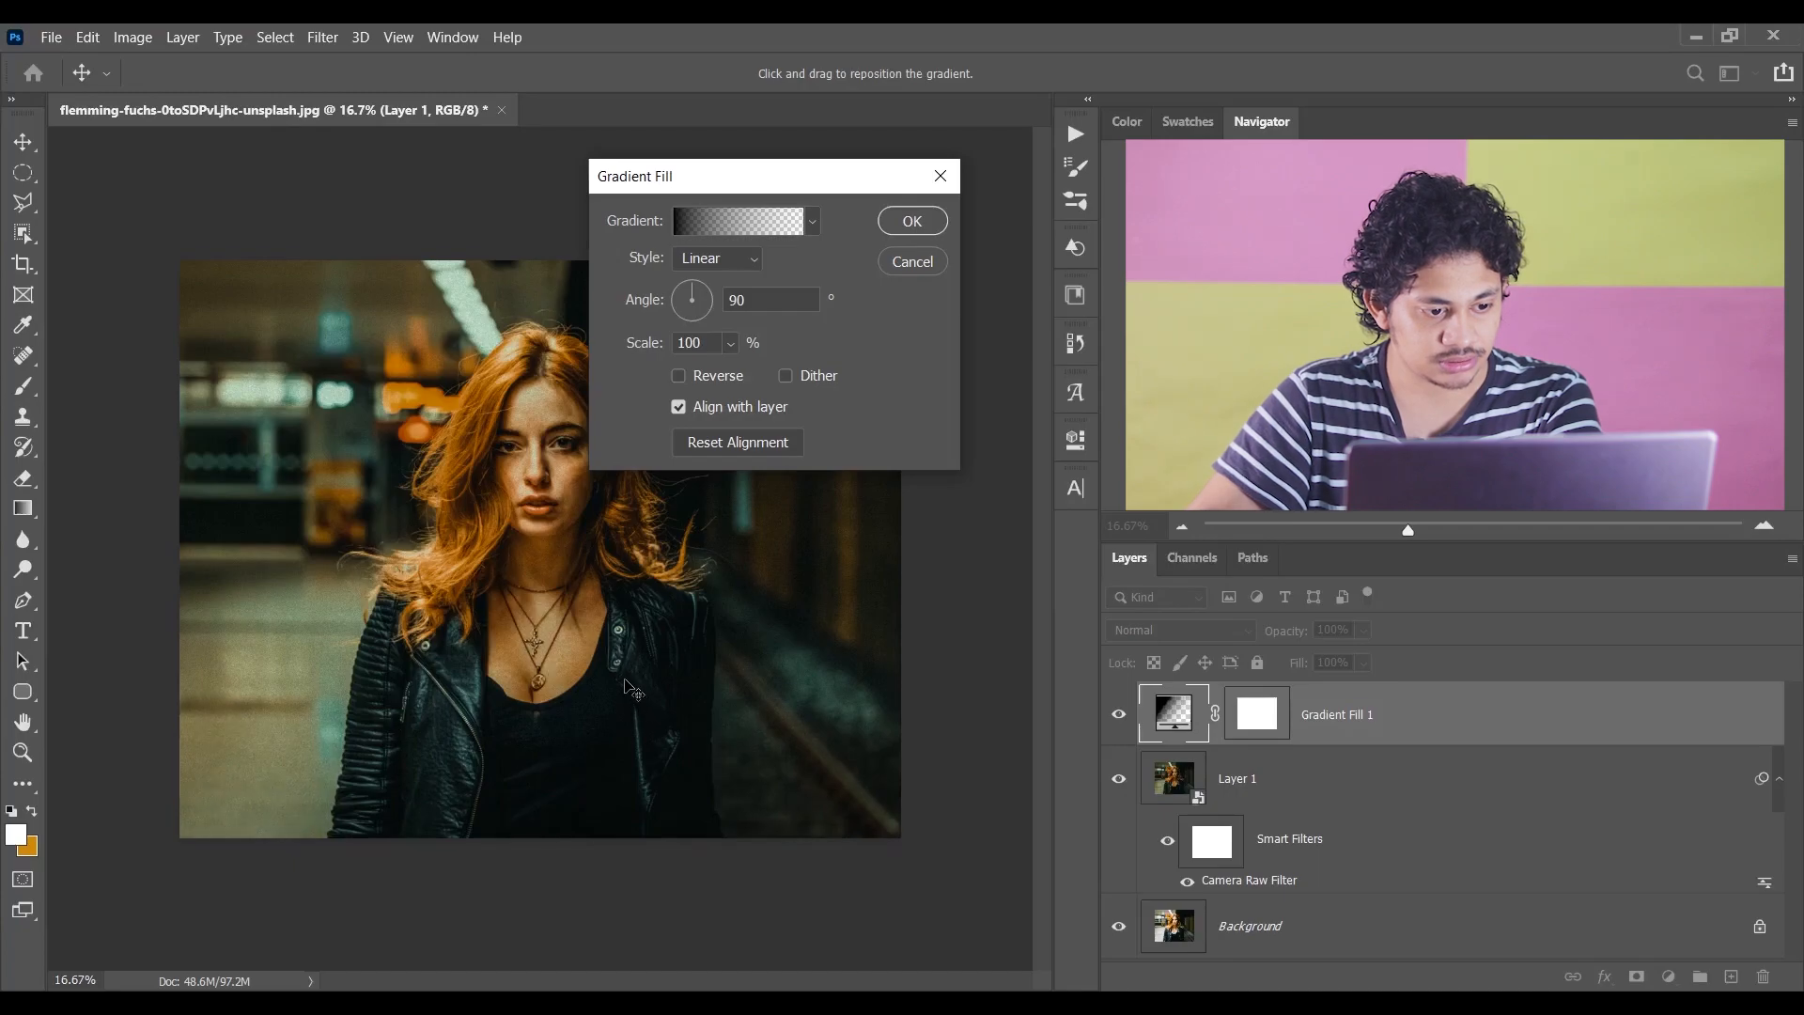
left_click(902, 232)
- Compare the photo with the Gradient Fill 1 layer hidden and shown
left_click(1119, 717)
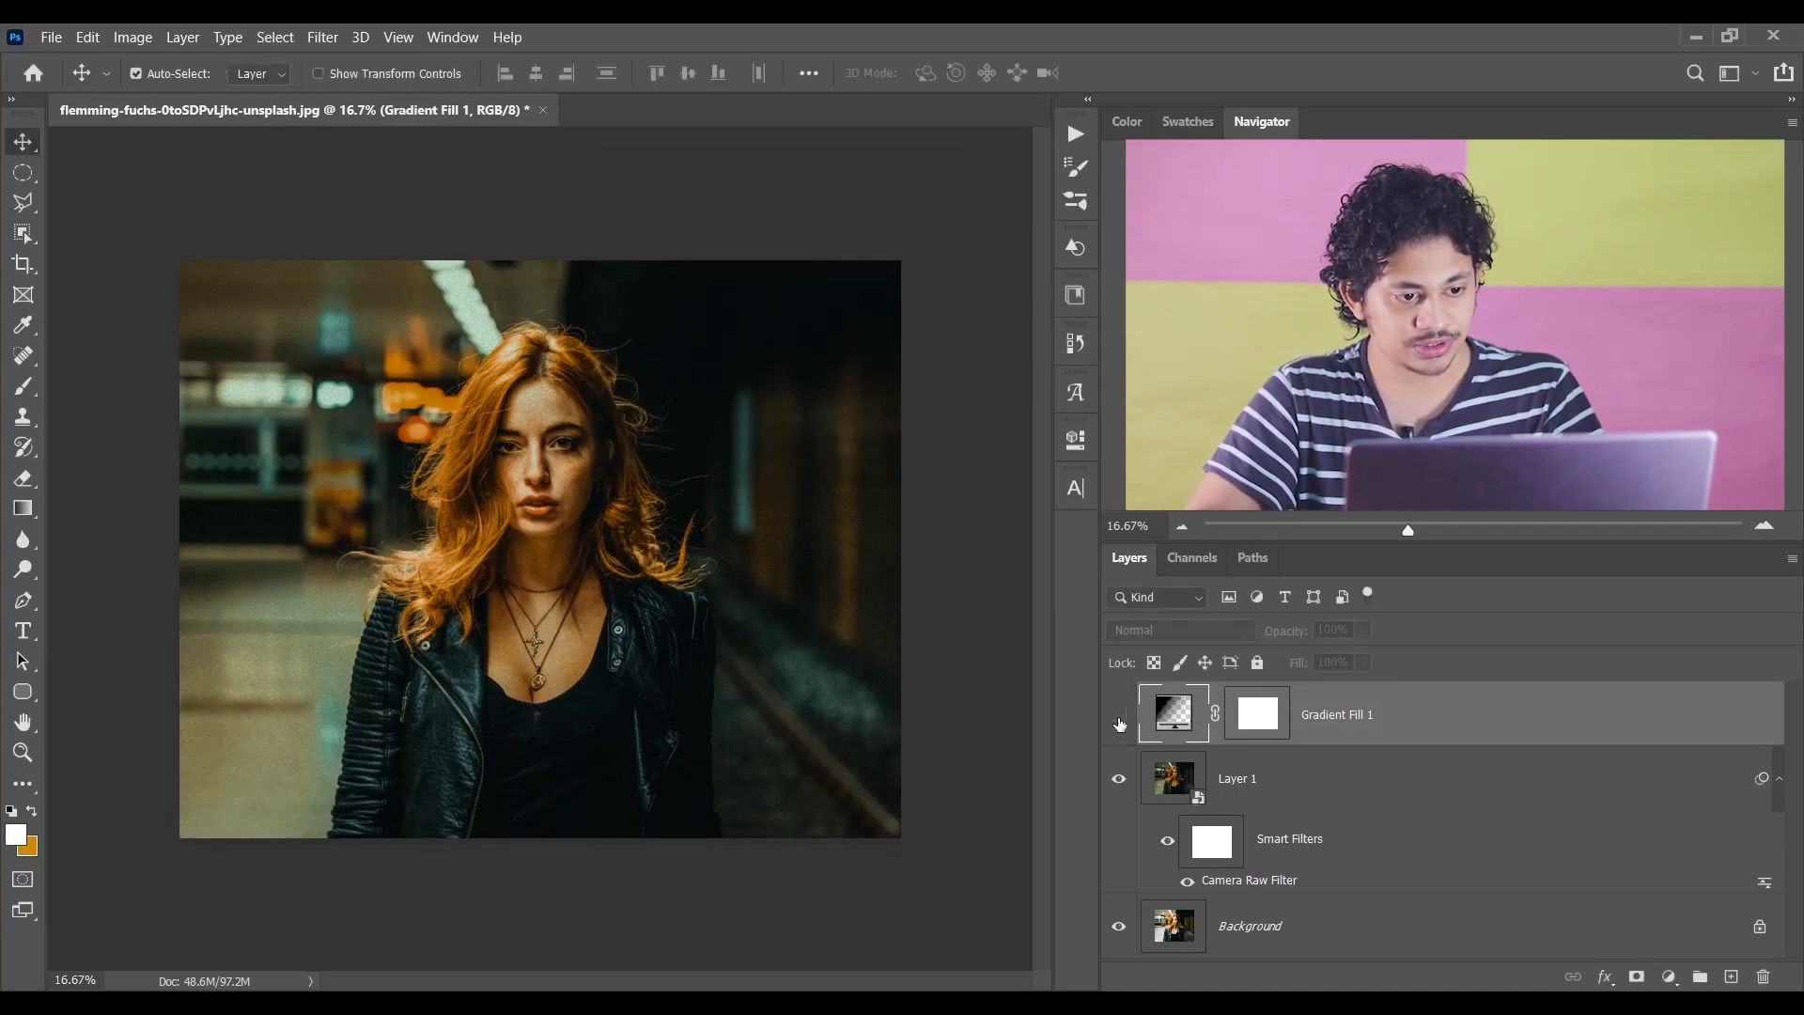
left_click(1118, 718)
left_click(1119, 718)
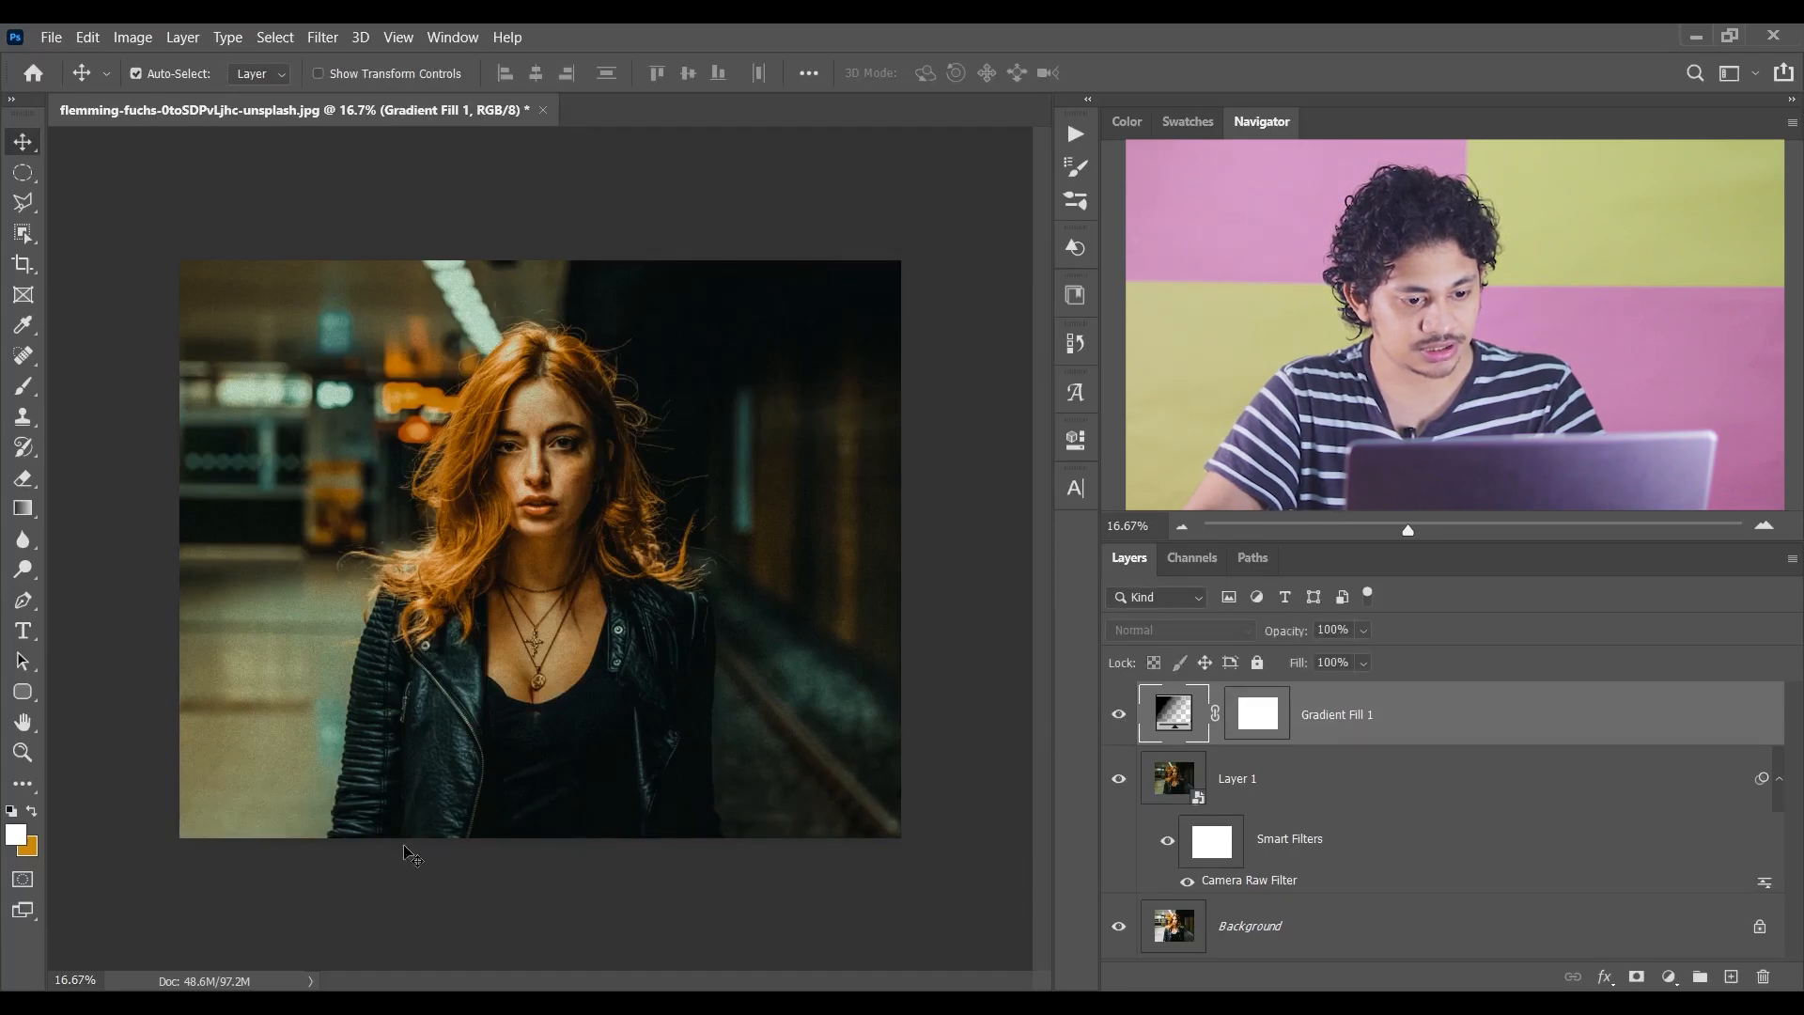
- Toggle the visibility of Gradient Fill 1 again to check the darkening along the photo's lower edge
left_click(1119, 718)
left_click(1118, 718)
left_click(1118, 718)
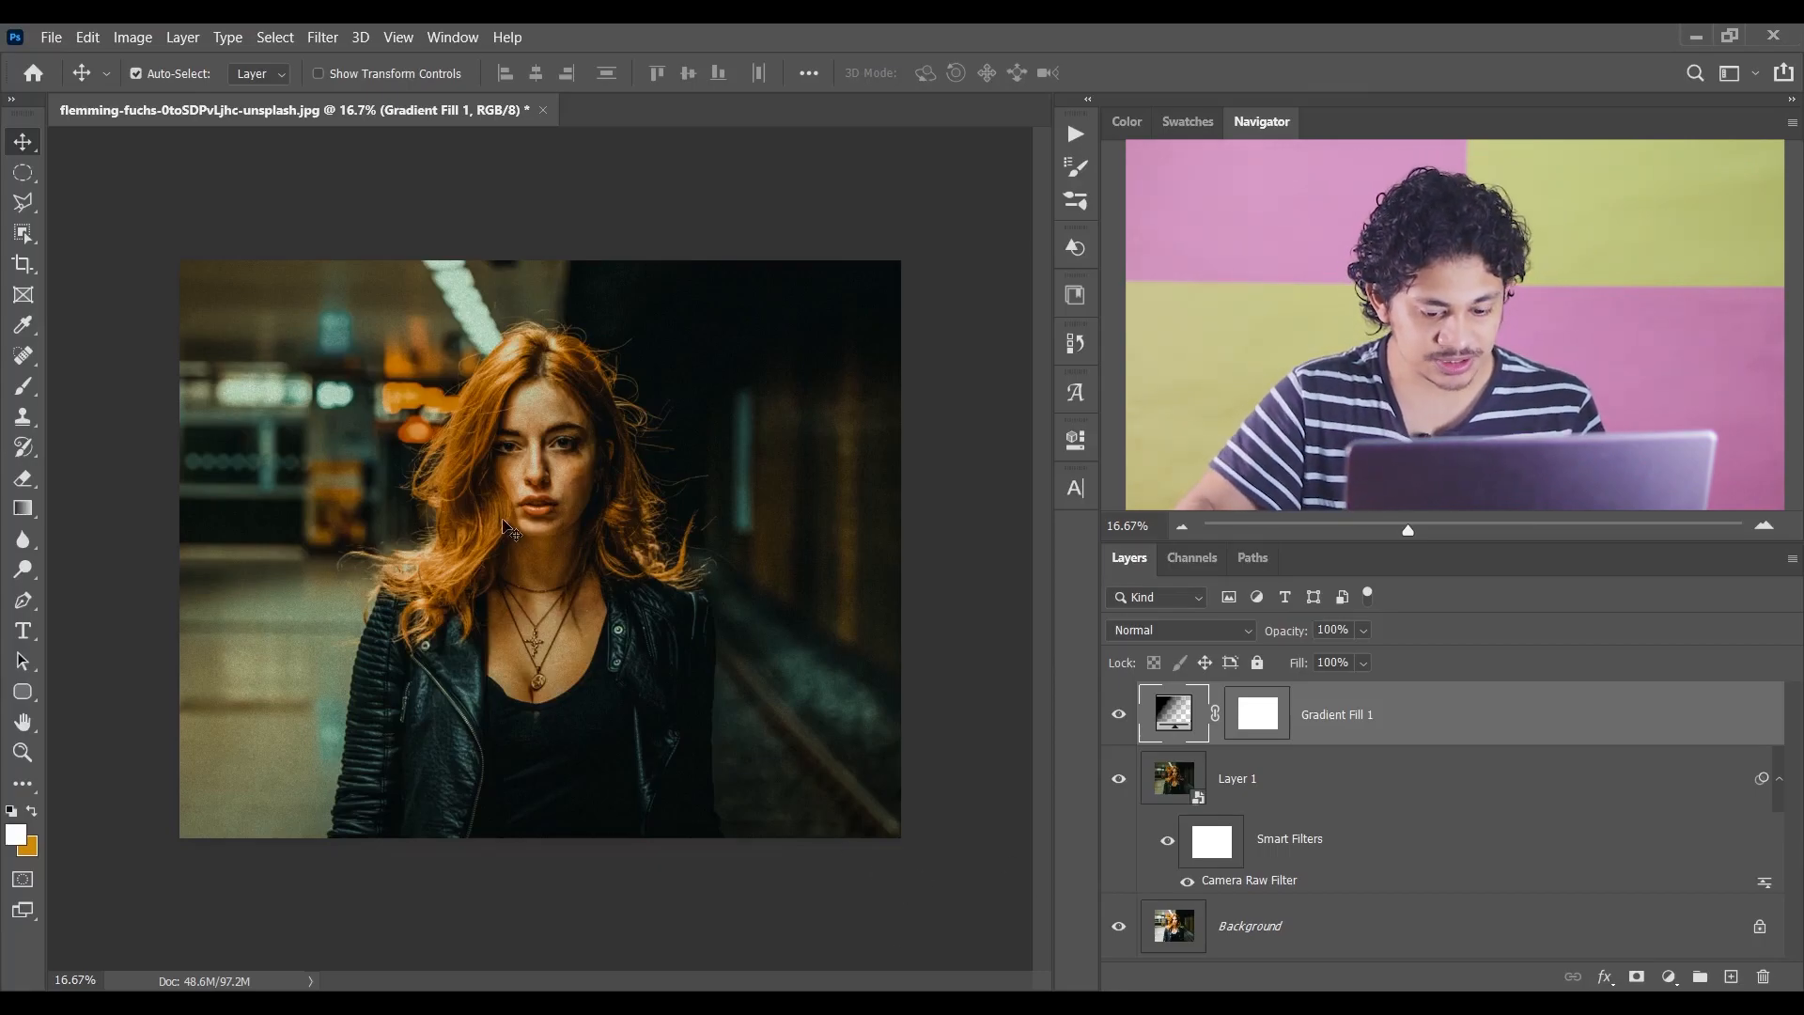
- Add a Brightness/Contrast adjustment layer above Gradient Fill 1 with Brightness set to 58
key("ctrl+plus")
key("ctrl+plus")
key("ctrl+plus")
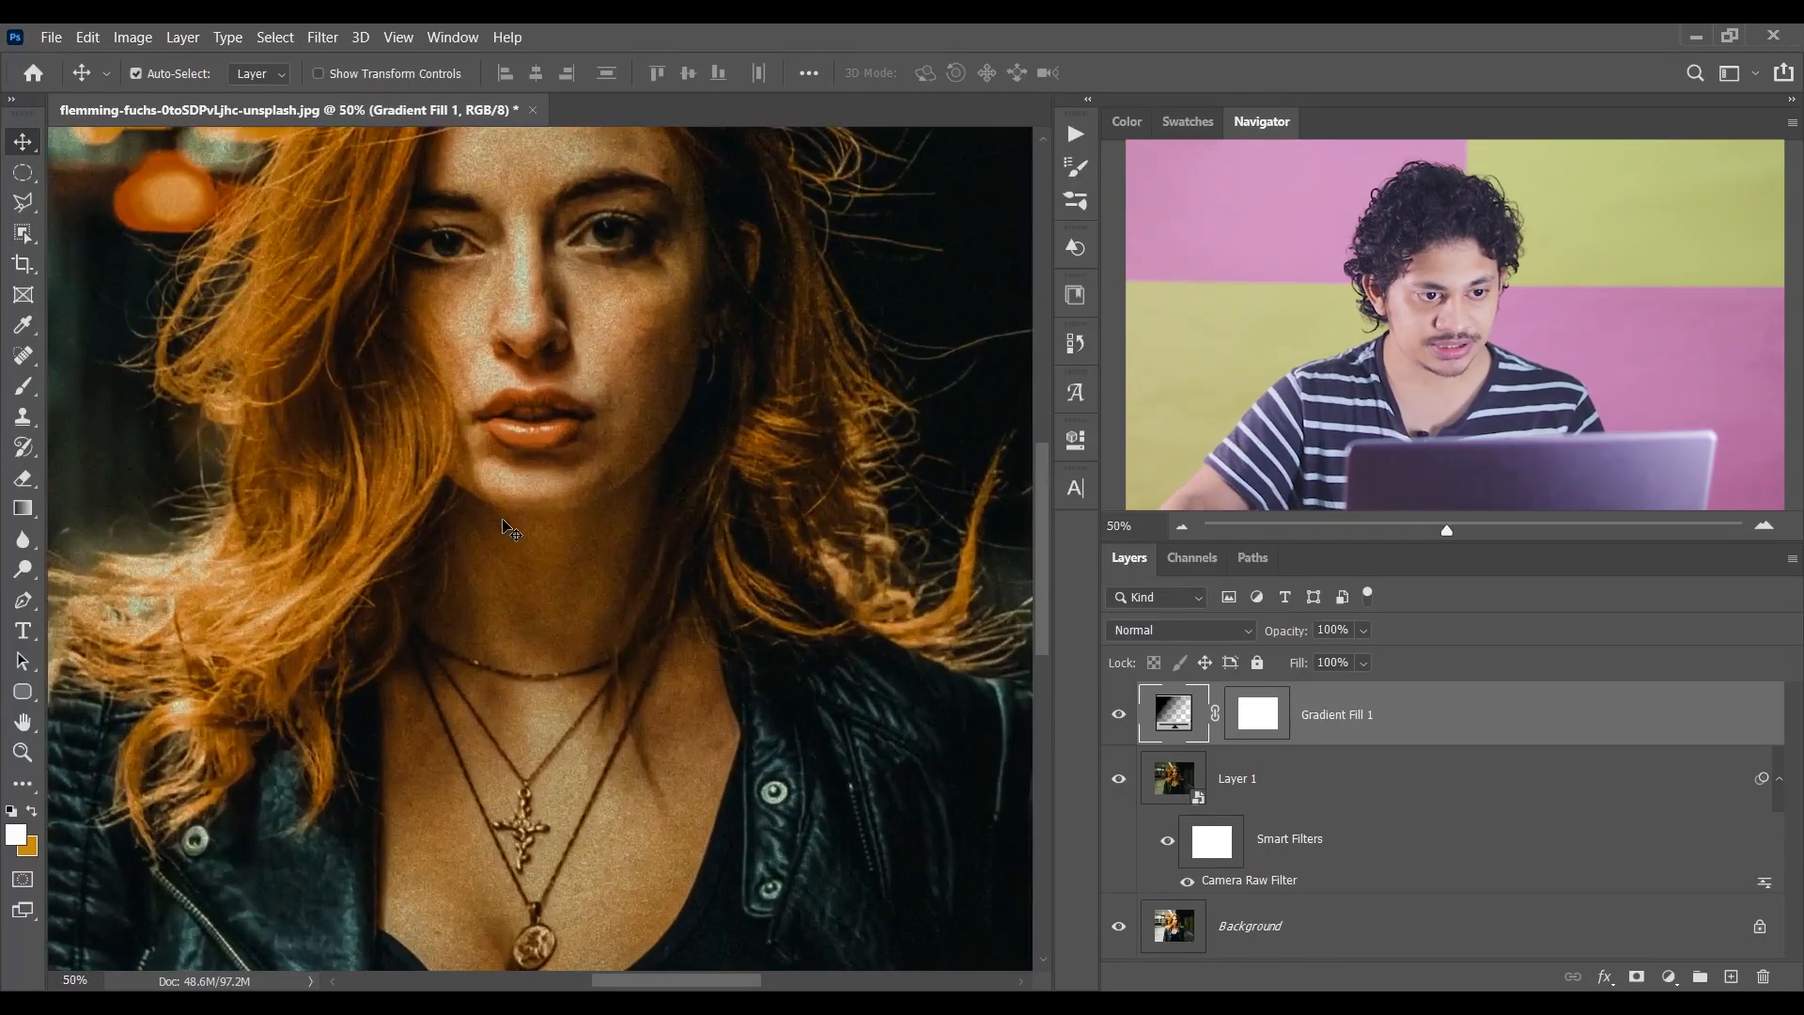
key("ctrl+minus")
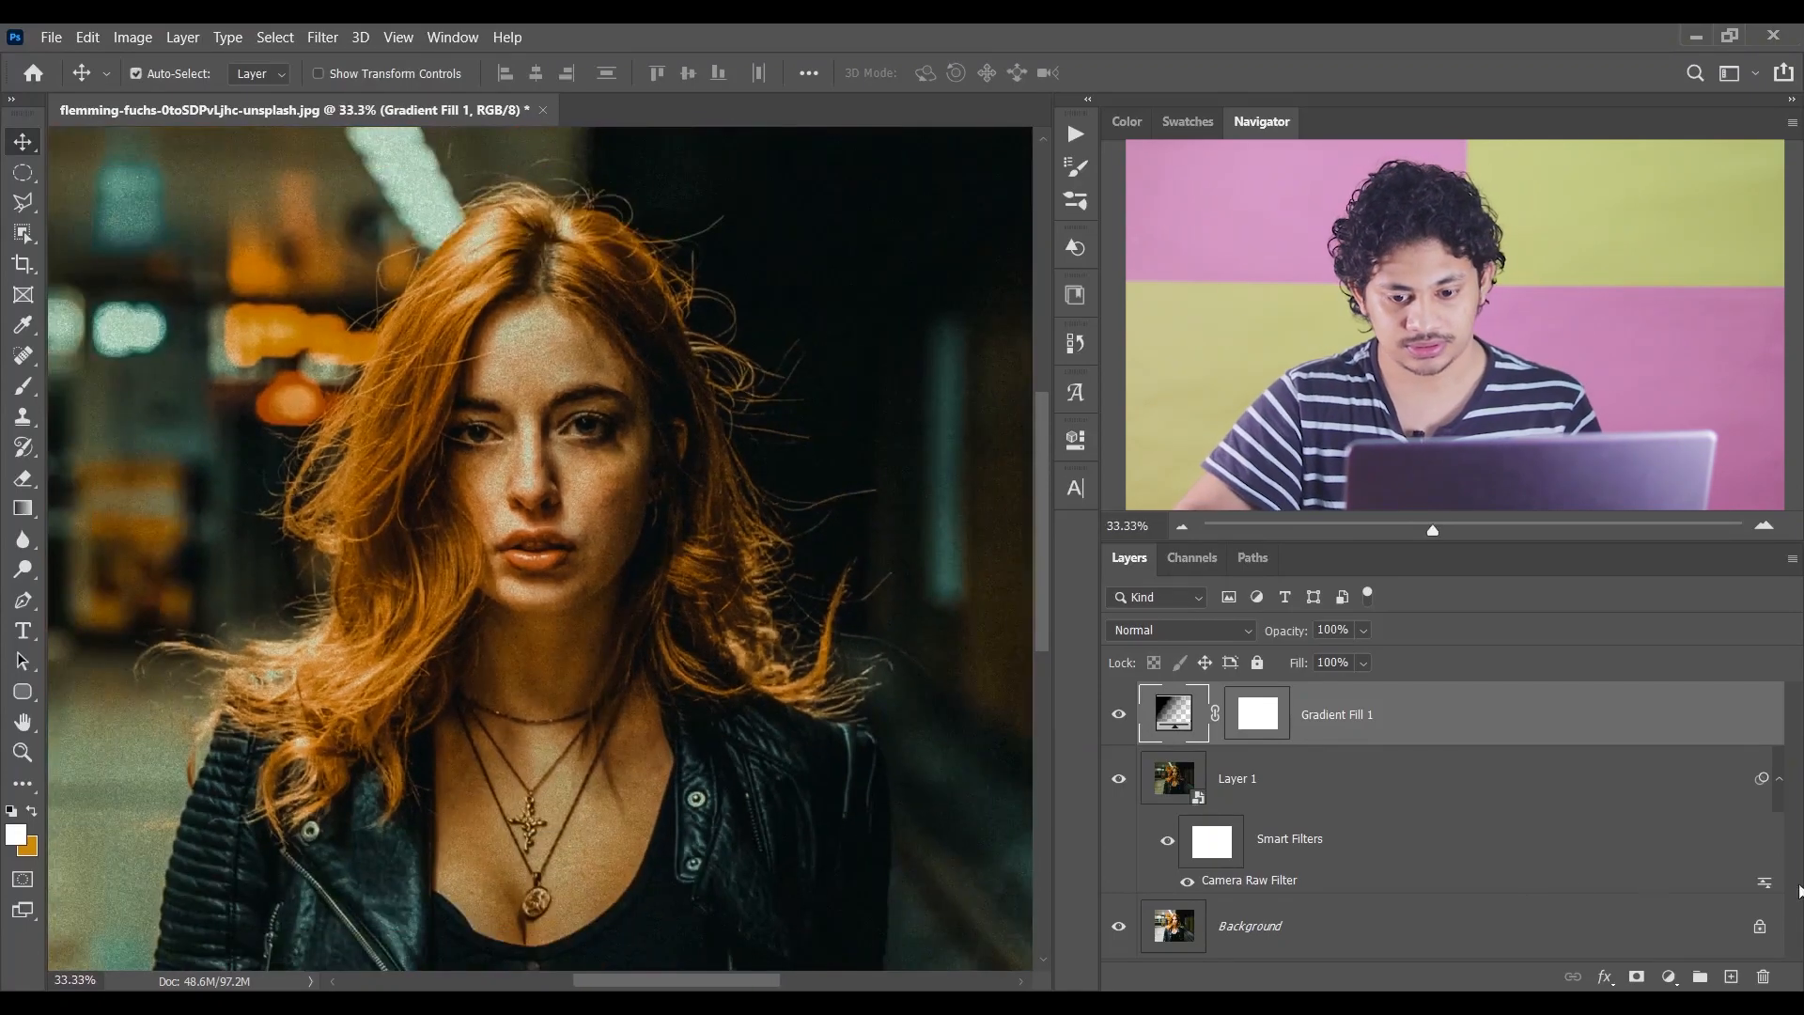
left_click(1672, 977)
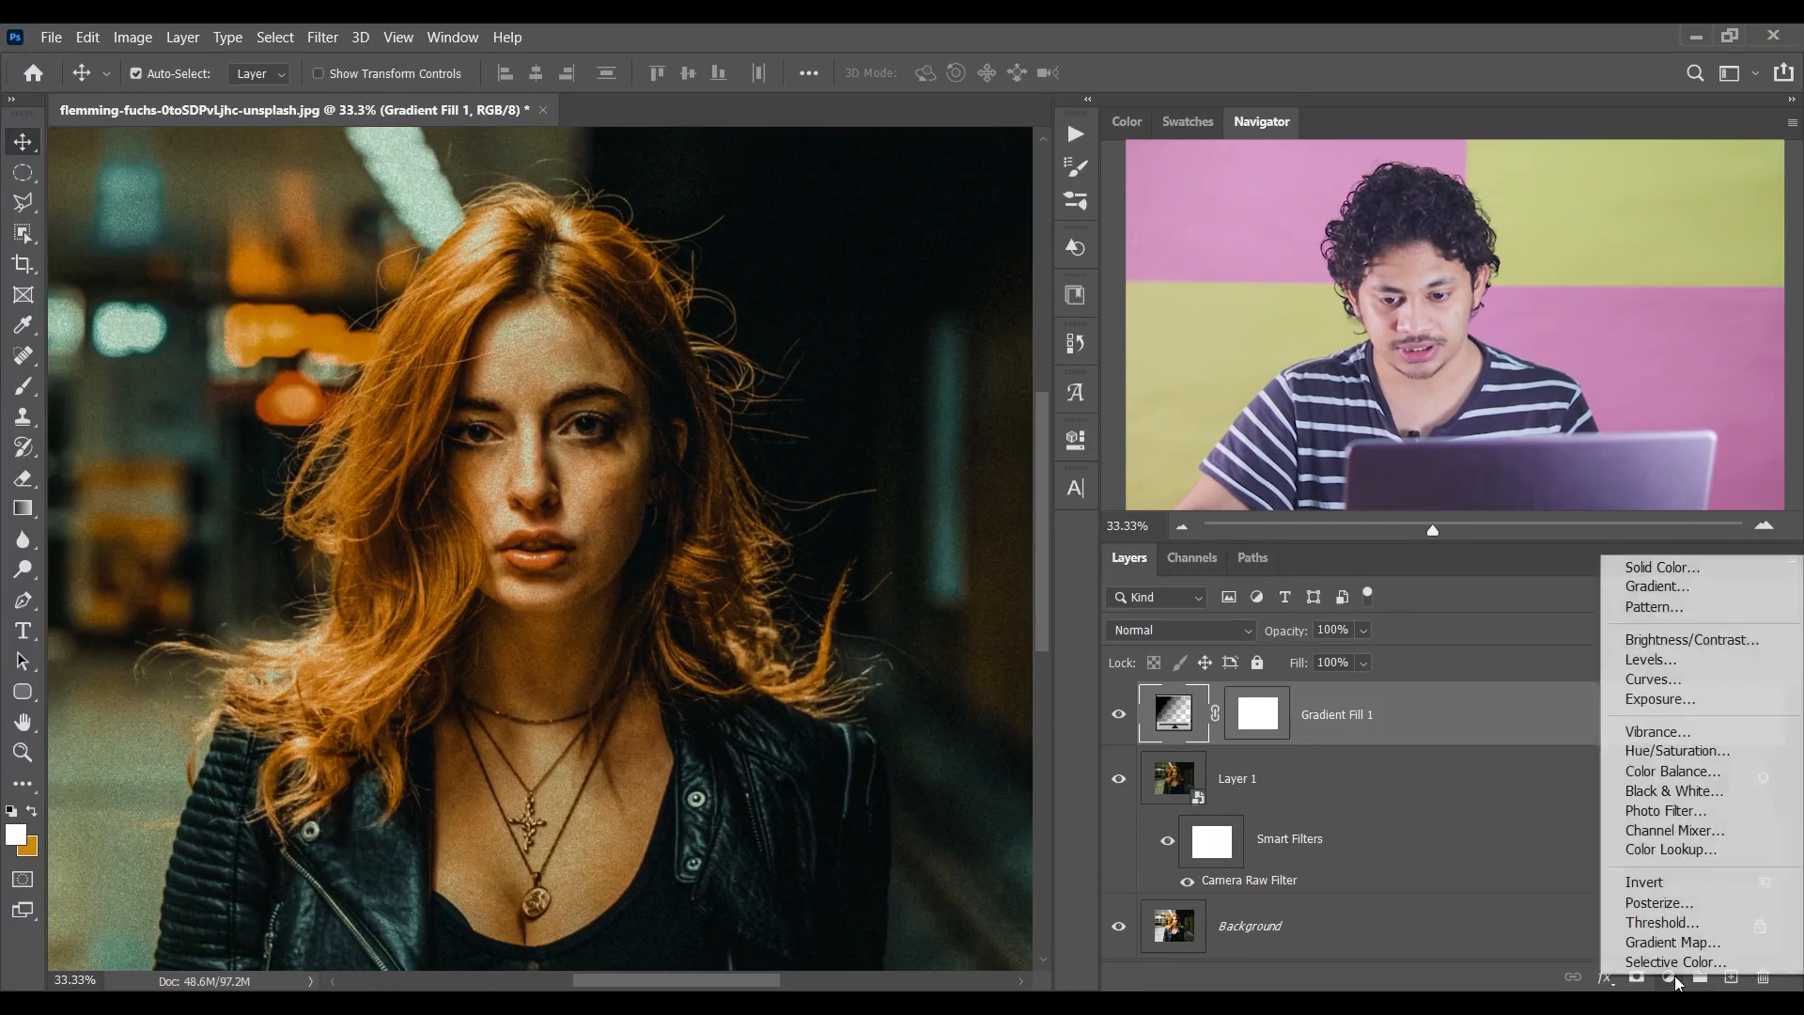
left_click(1696, 640)
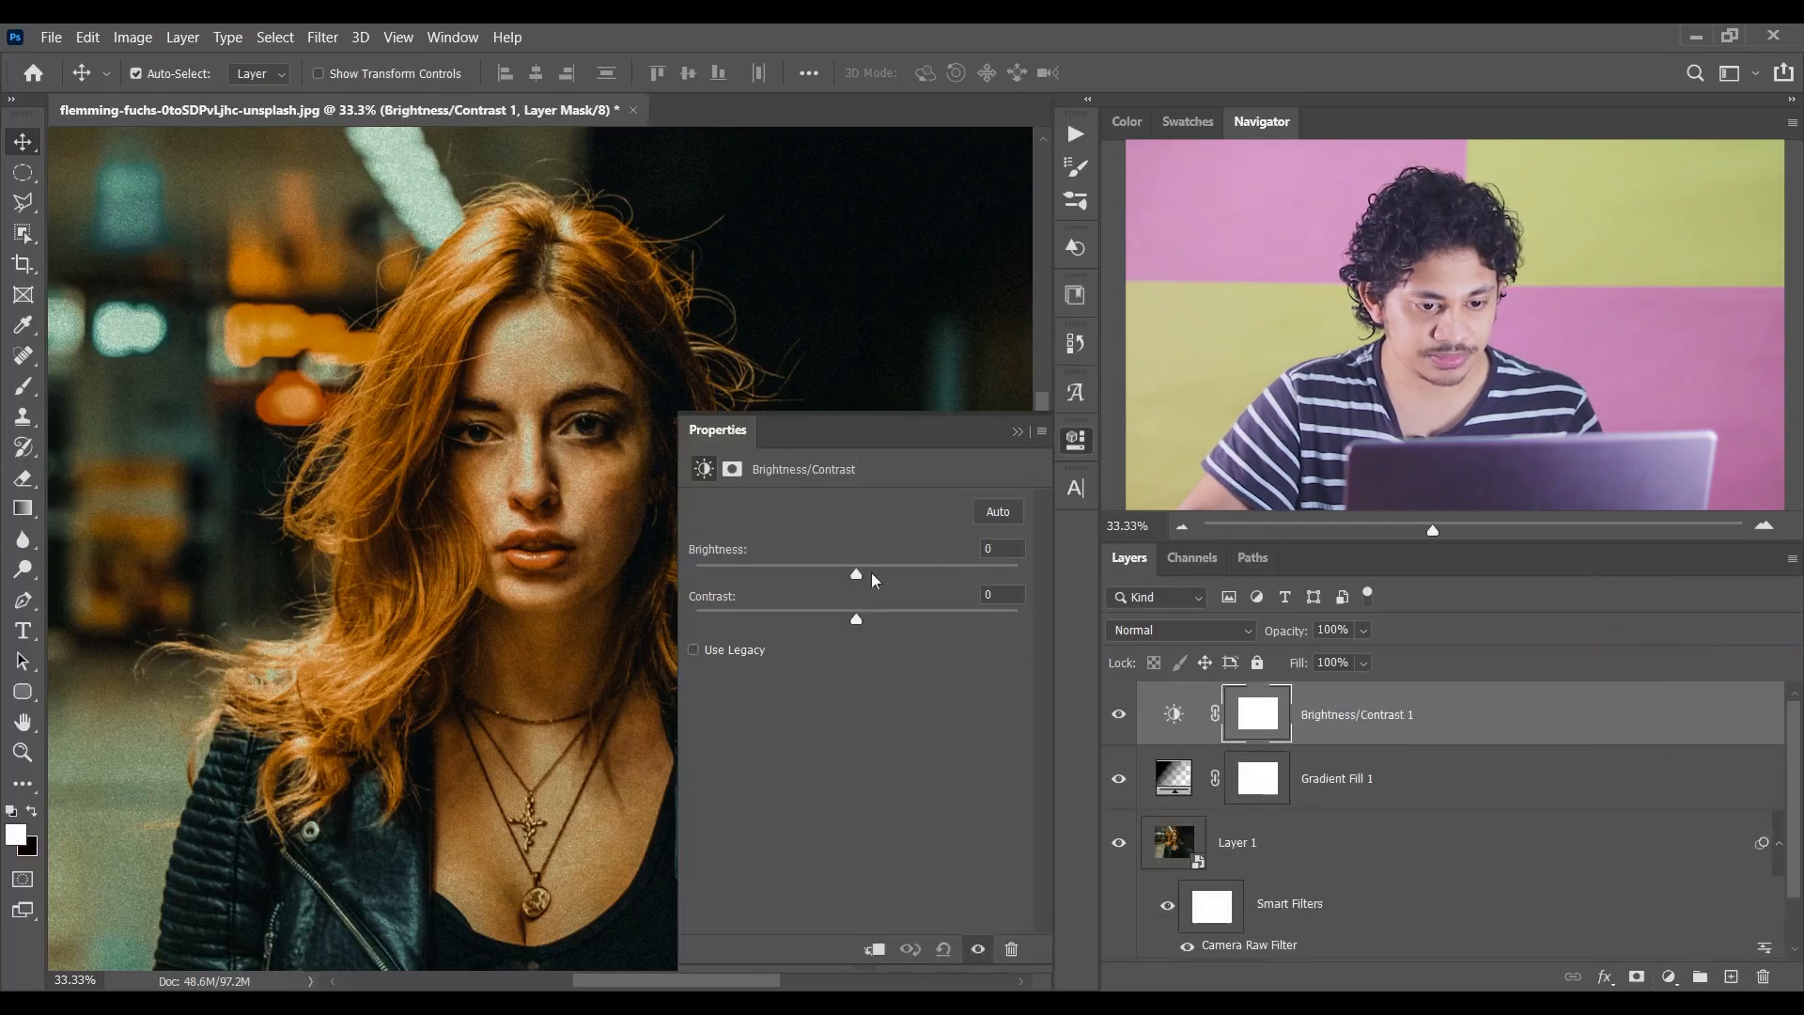
left_click(914, 575)
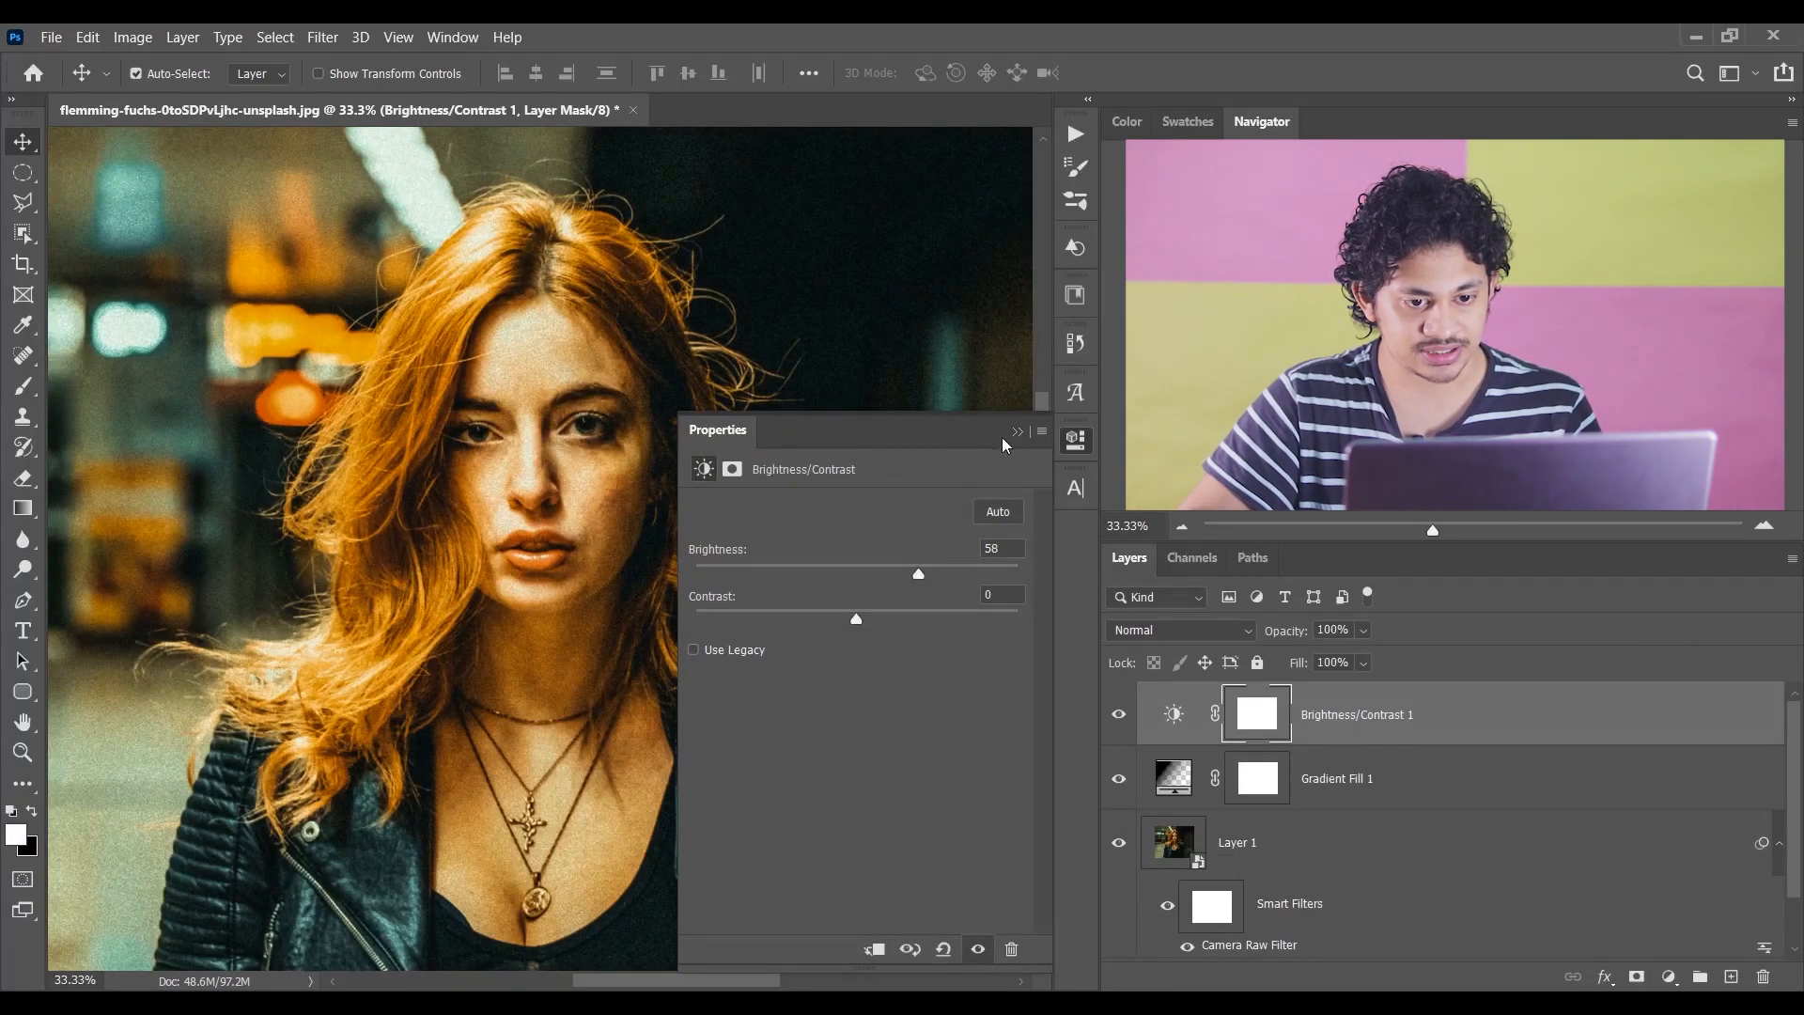
left_click(1016, 431)
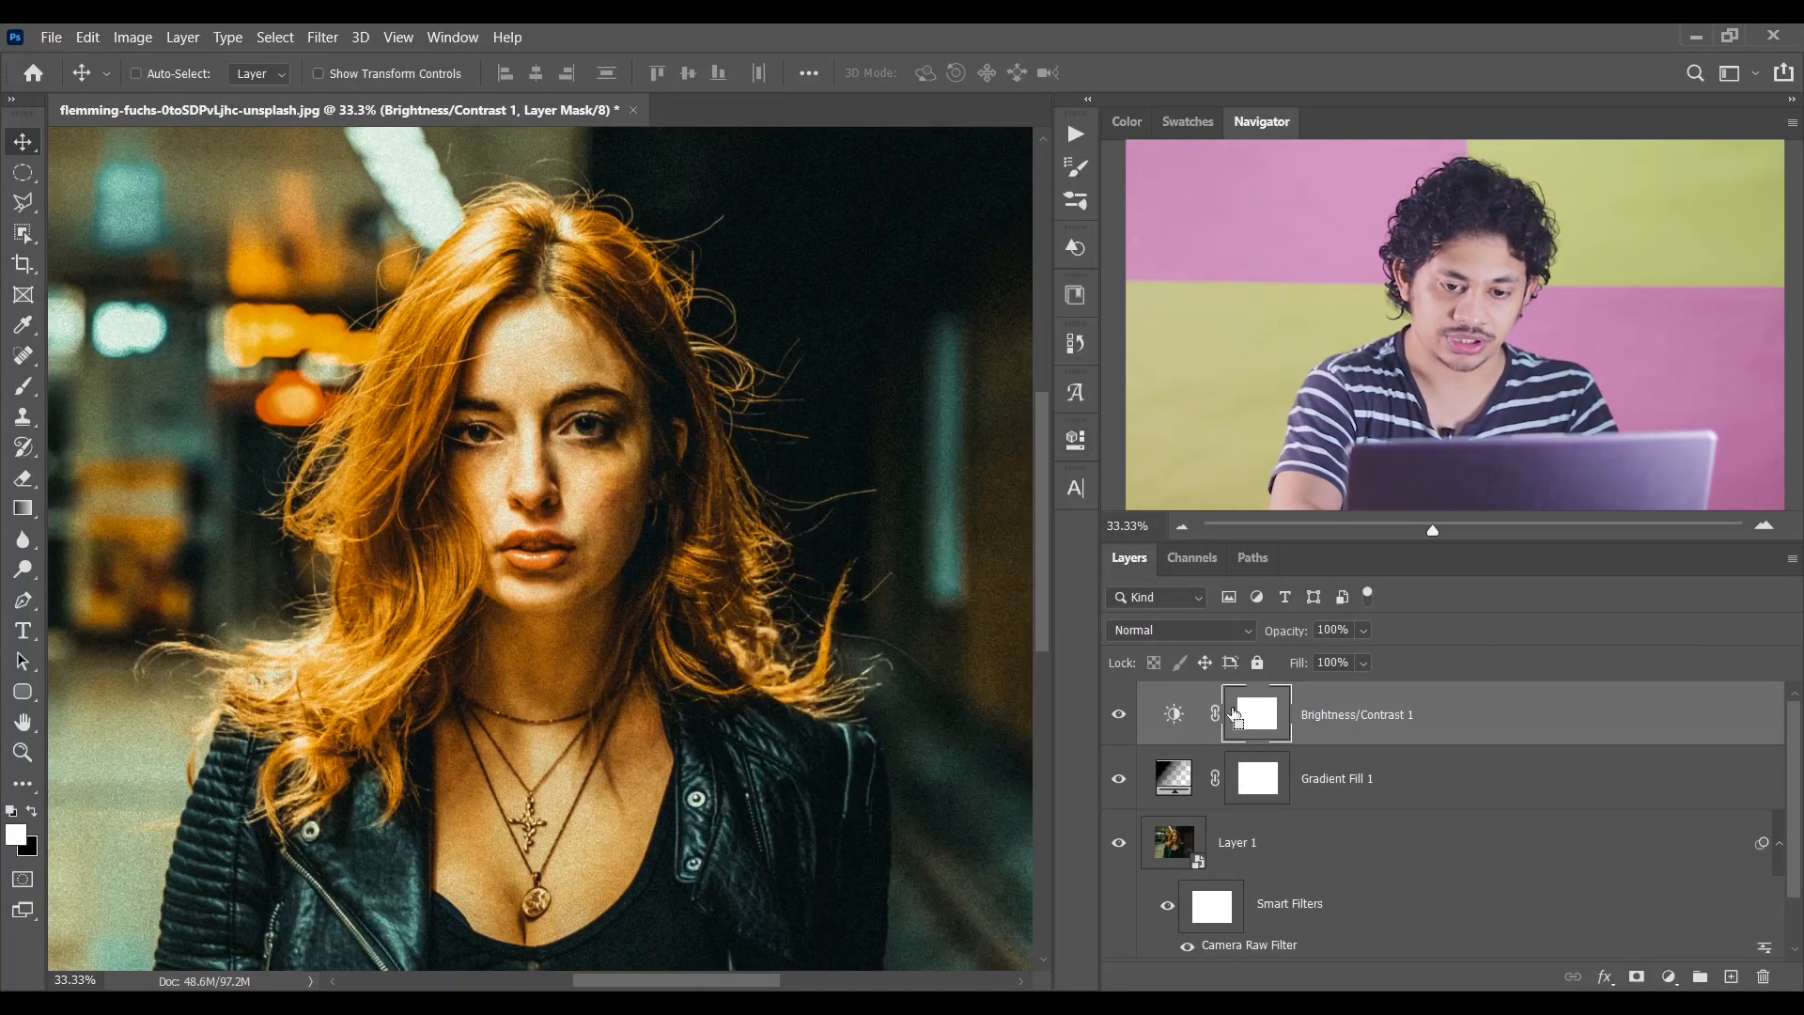
- Invert the Brightness/Contrast mask to black and paint white over both of the woman's eyes with a 50 px brush
key("ctrl+i")
key("ctrl+plus")
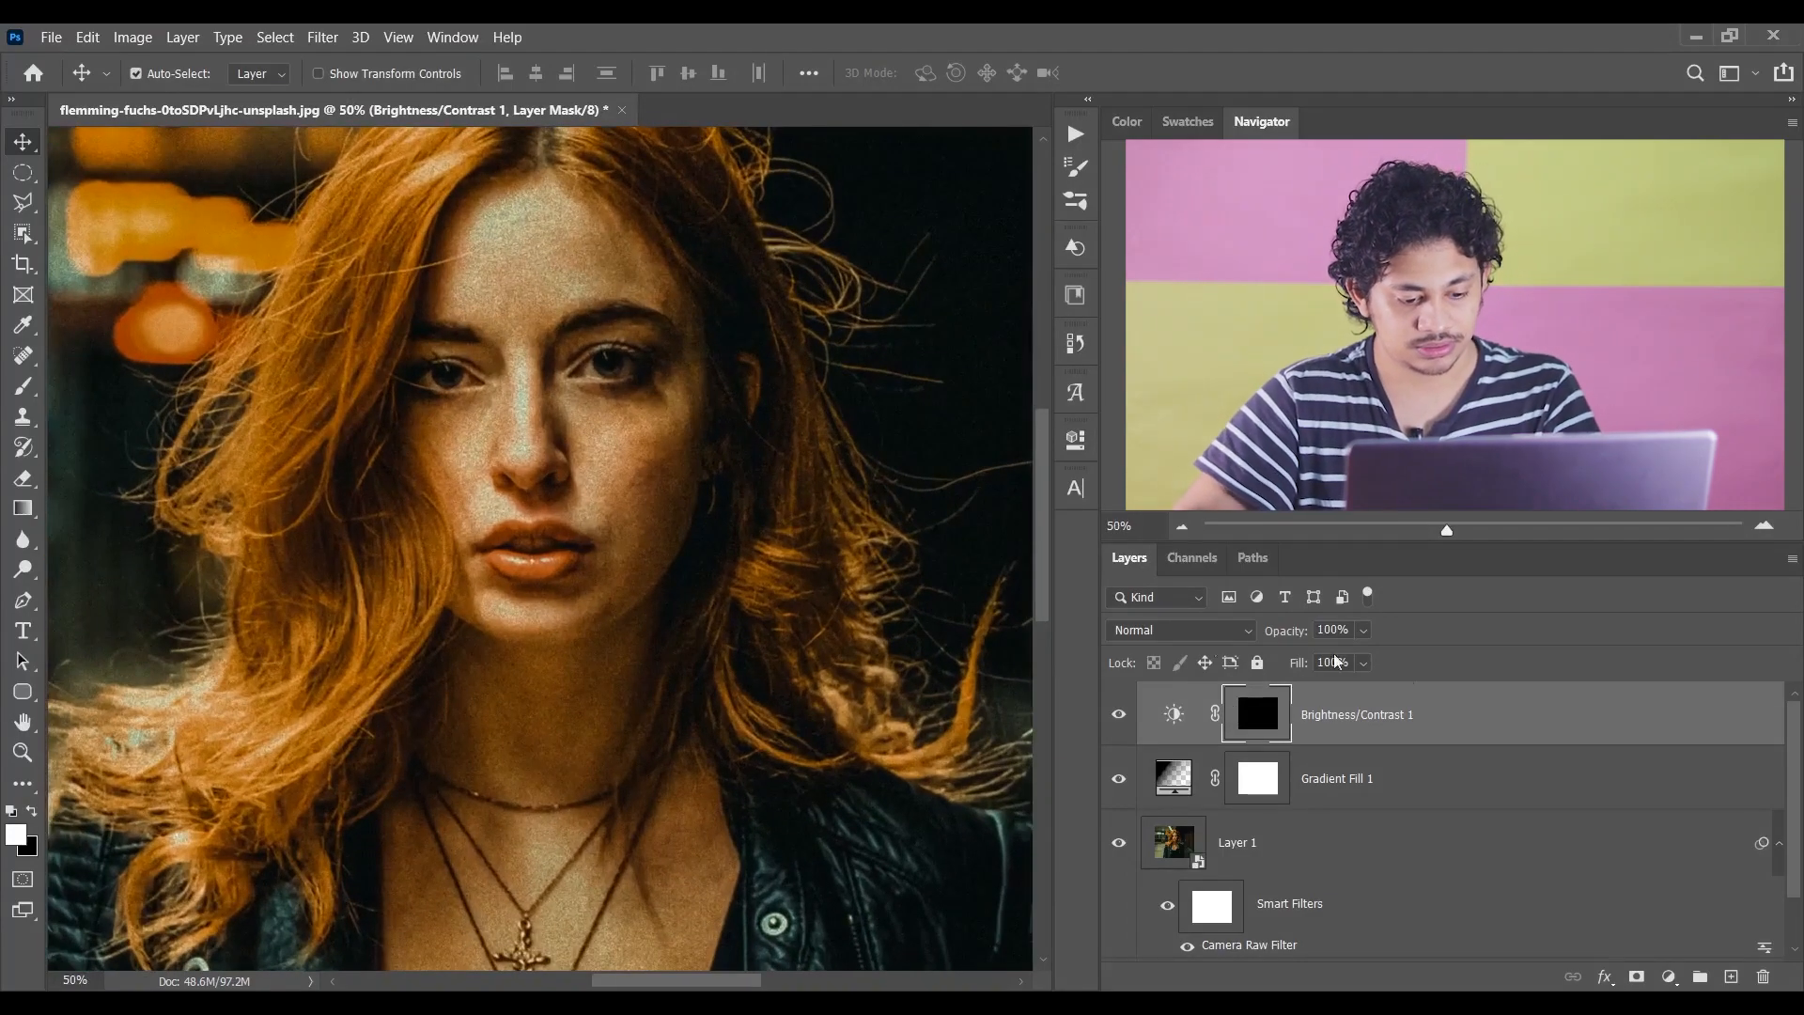
key("b")
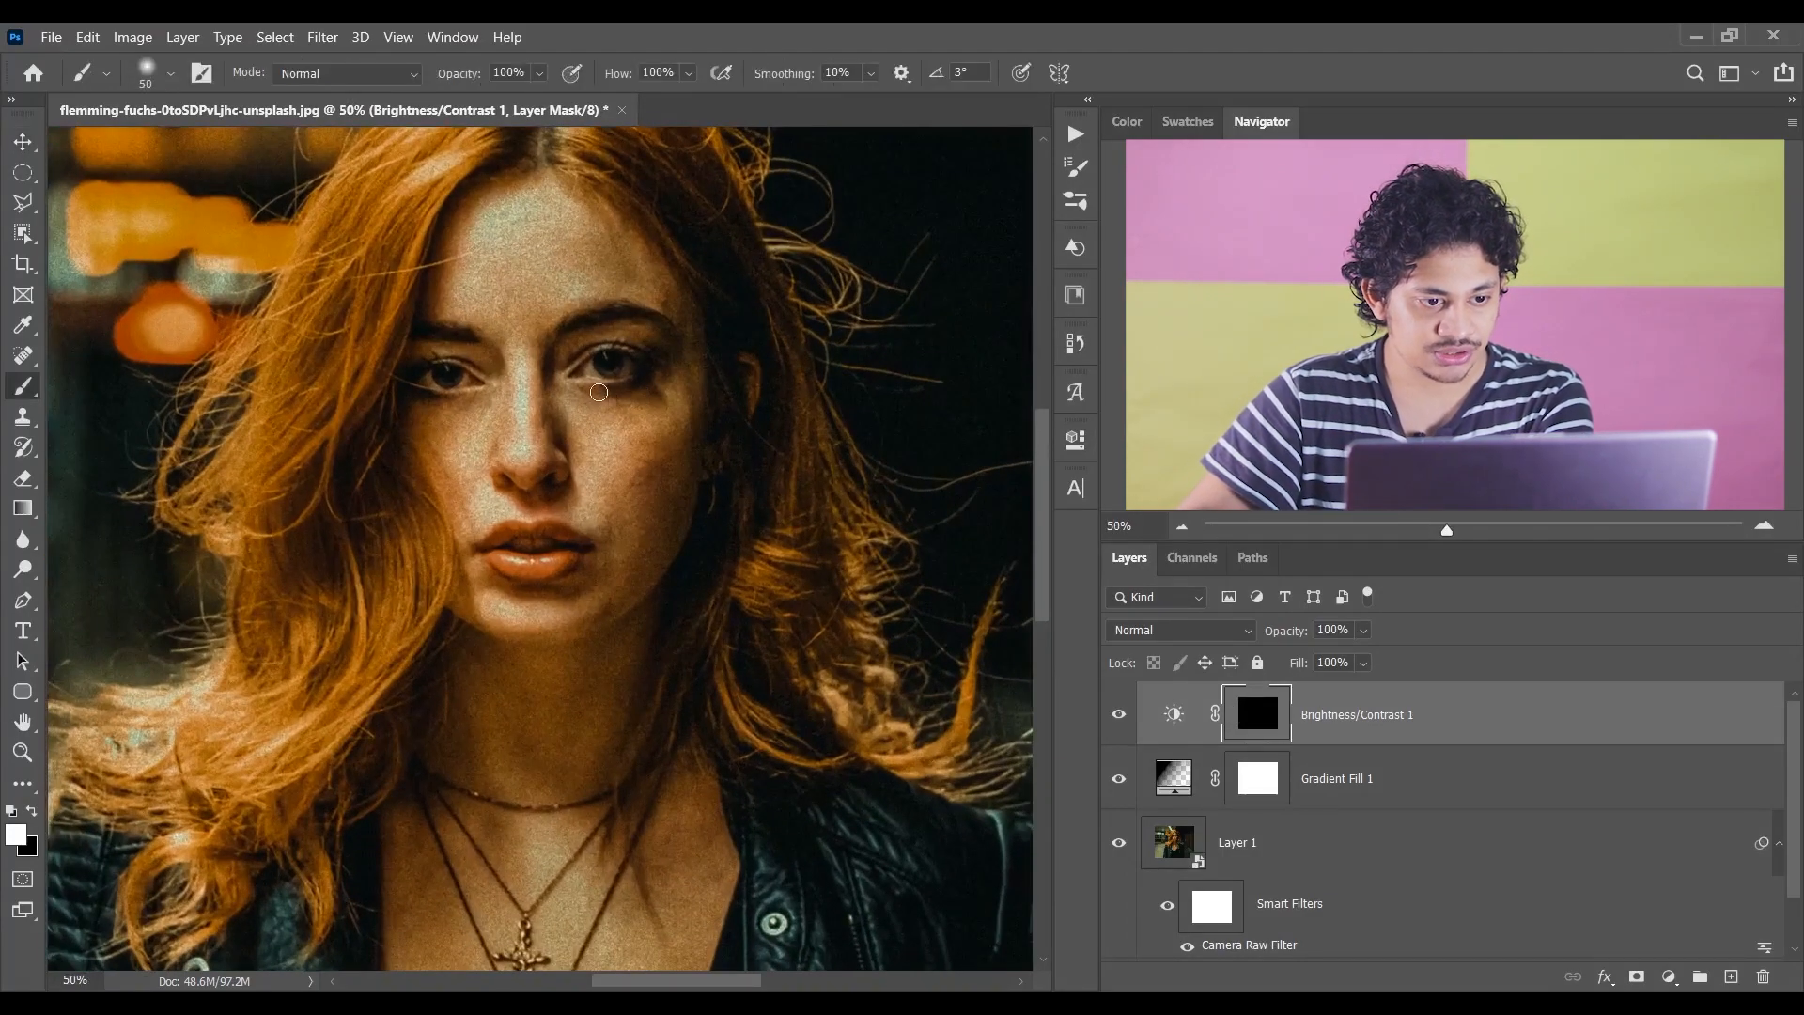
left_click_drag(592, 366, 624, 370)
mouse_move(433, 380)
left_mouse_down()
mouse_move(460, 378)
mouse_move(432, 377)
left_mouse_up()
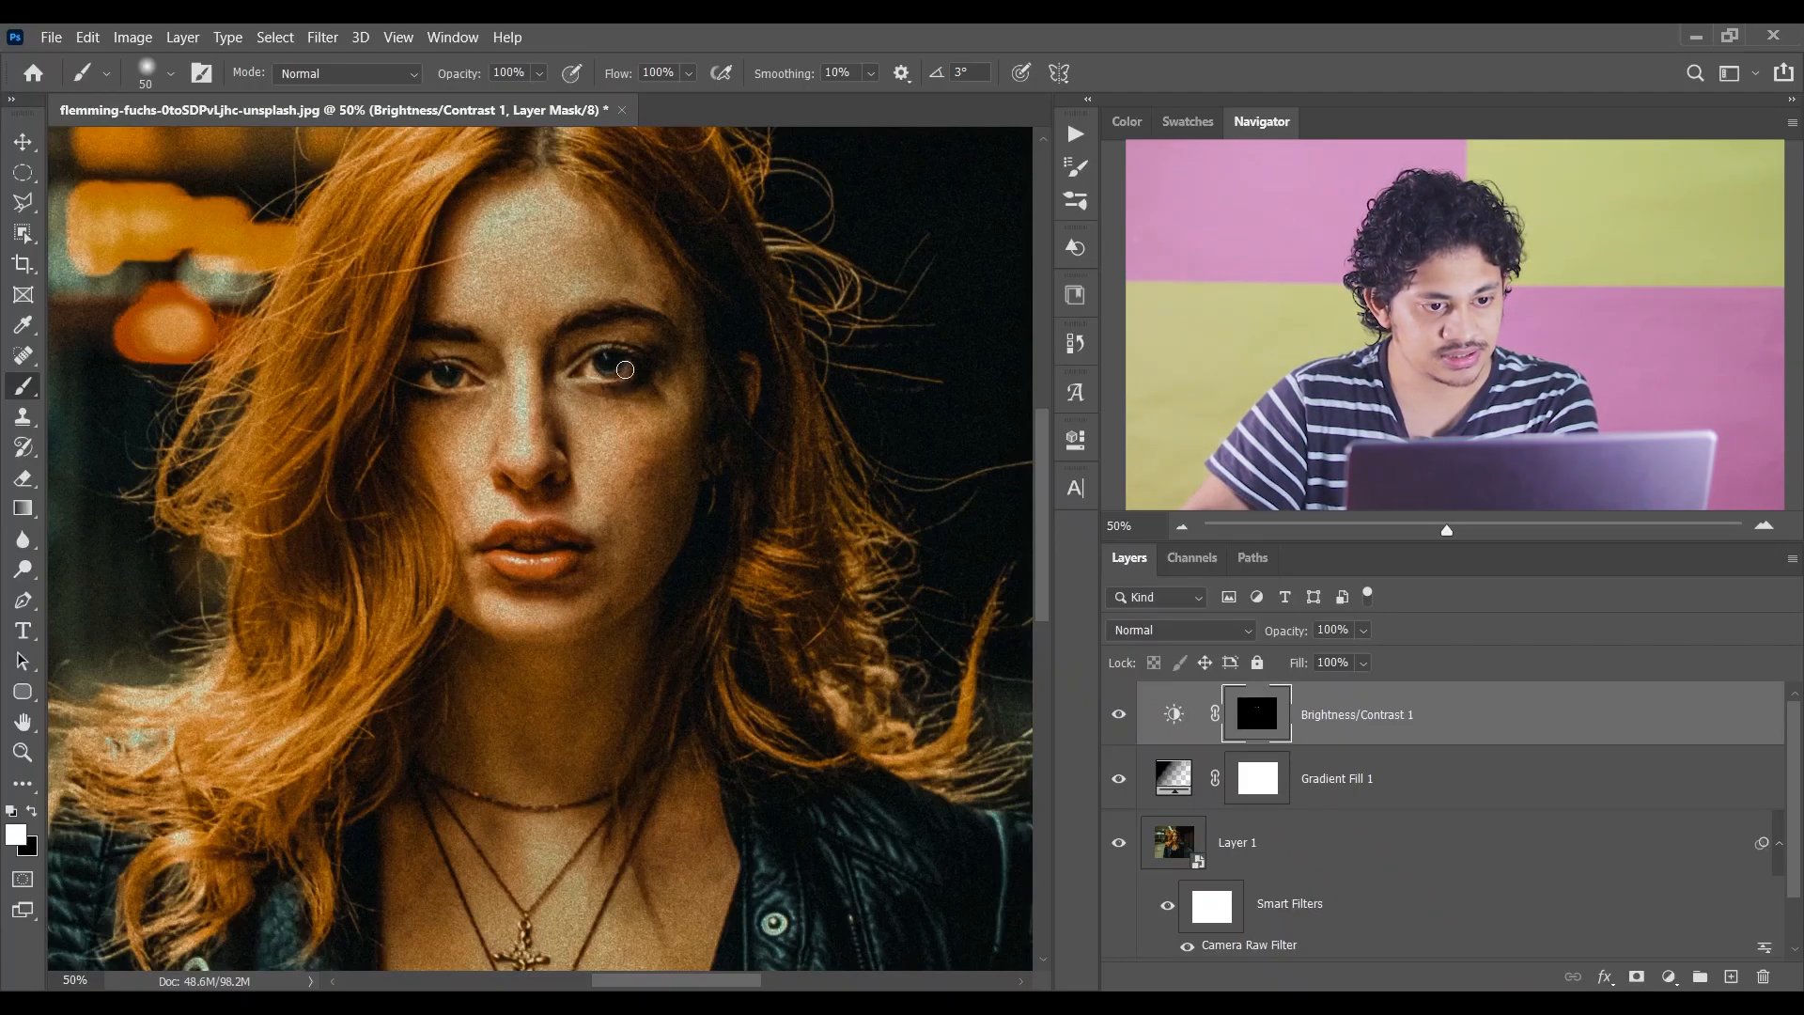
- Lower the Brightness/Contrast 1 layer's opacity to 70%
left_click(1363, 633)
left_click(1367, 660)
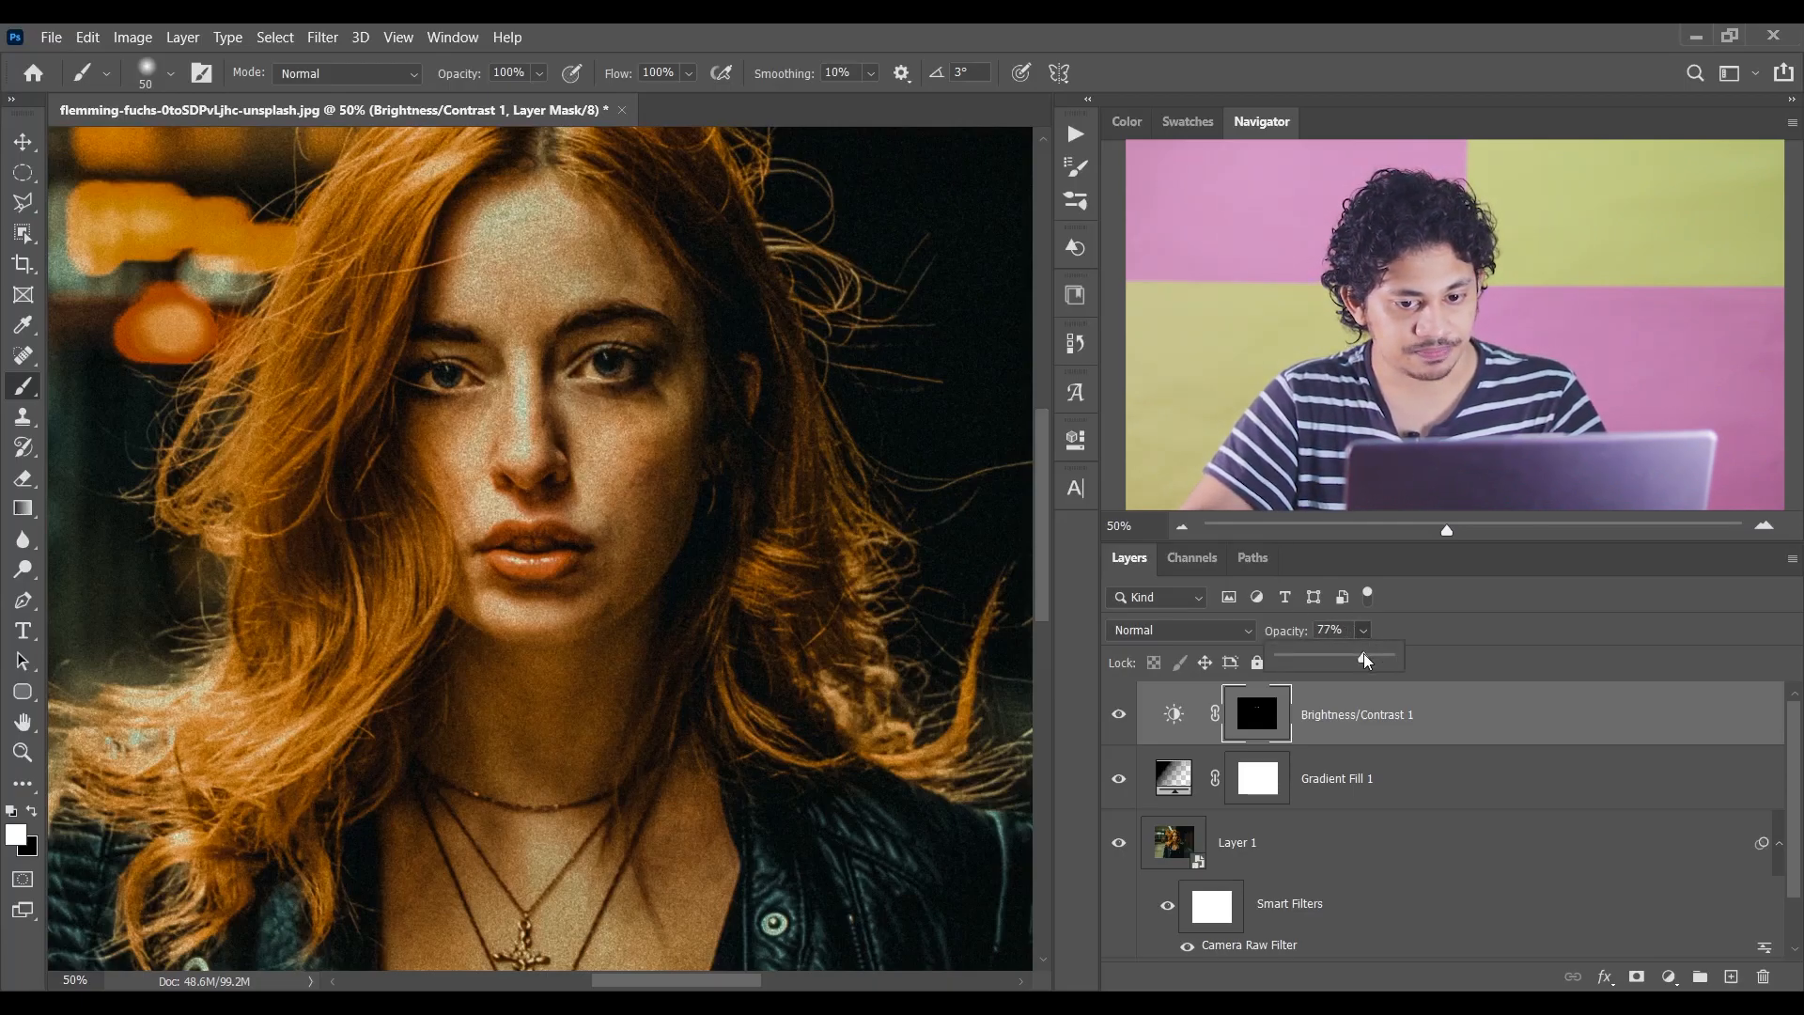
left_click_drag(1367, 660, 1358, 662)
left_click(1165, 714)
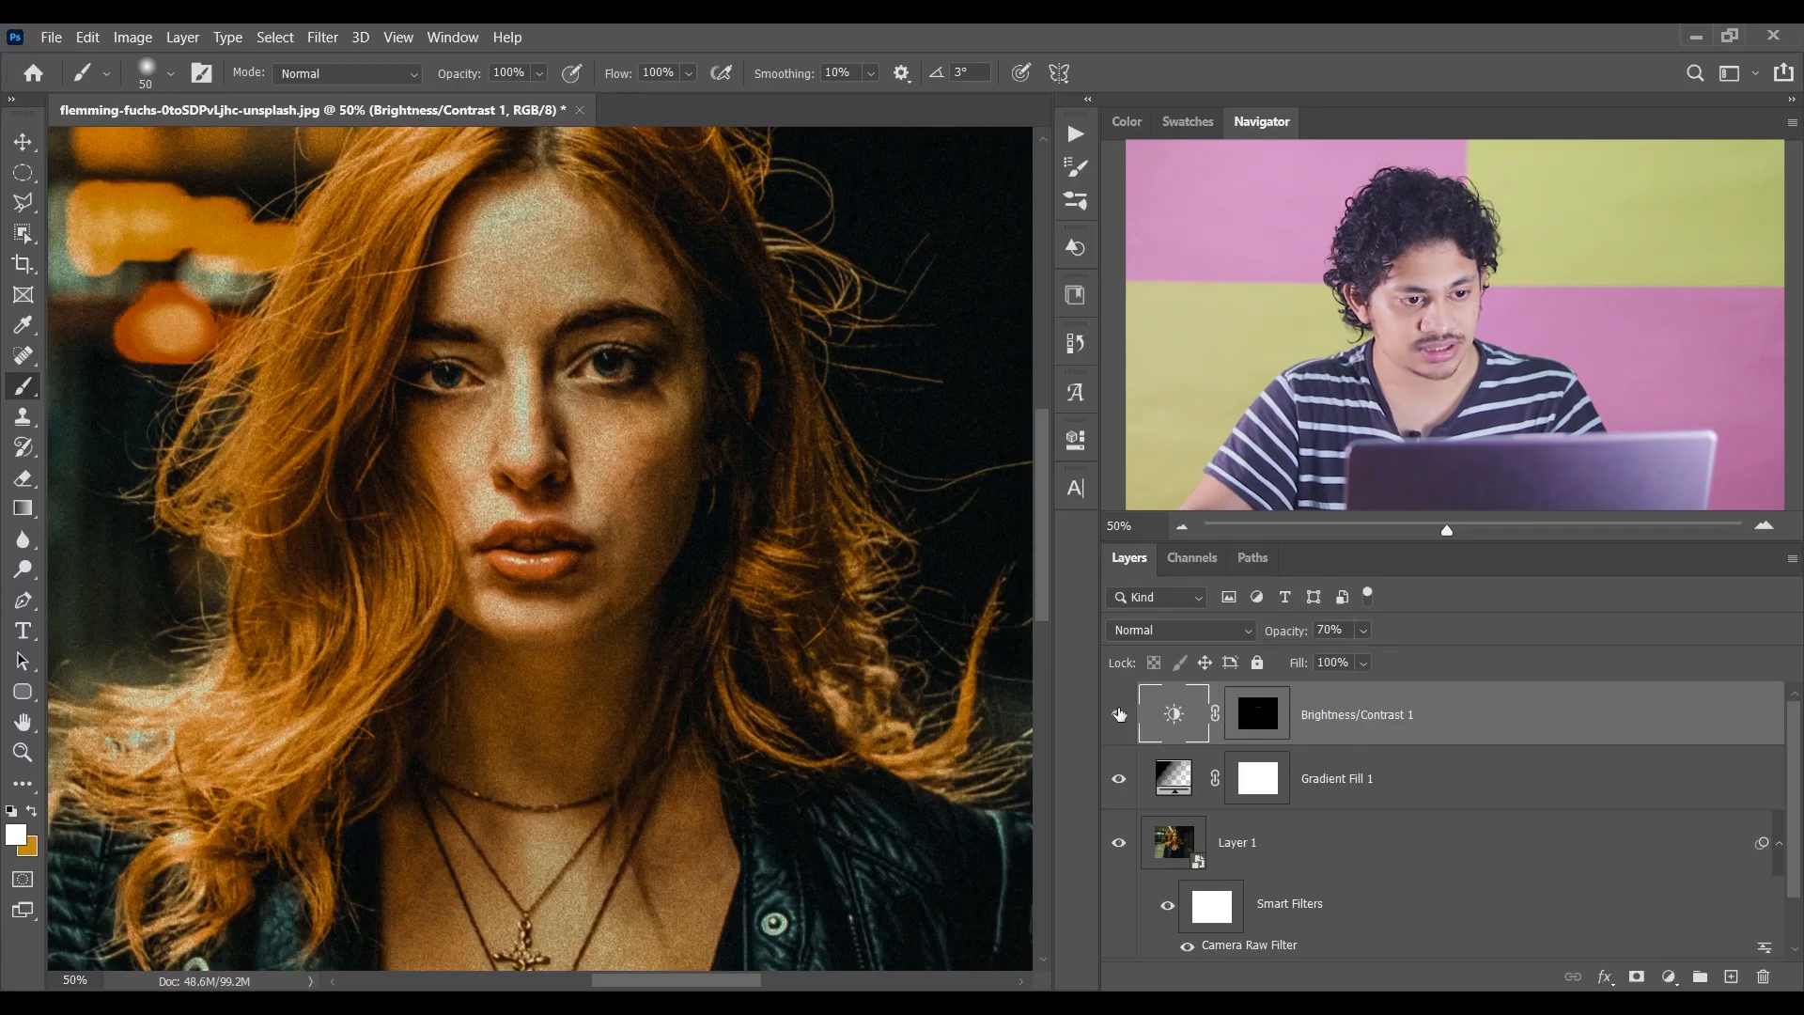
- Compare the whole graded photo with the original by repeatedly showing only the Background layer and restoring all layers
key("ctrl+minus")
key("ctrl+minus")
key("ctrl+minus")
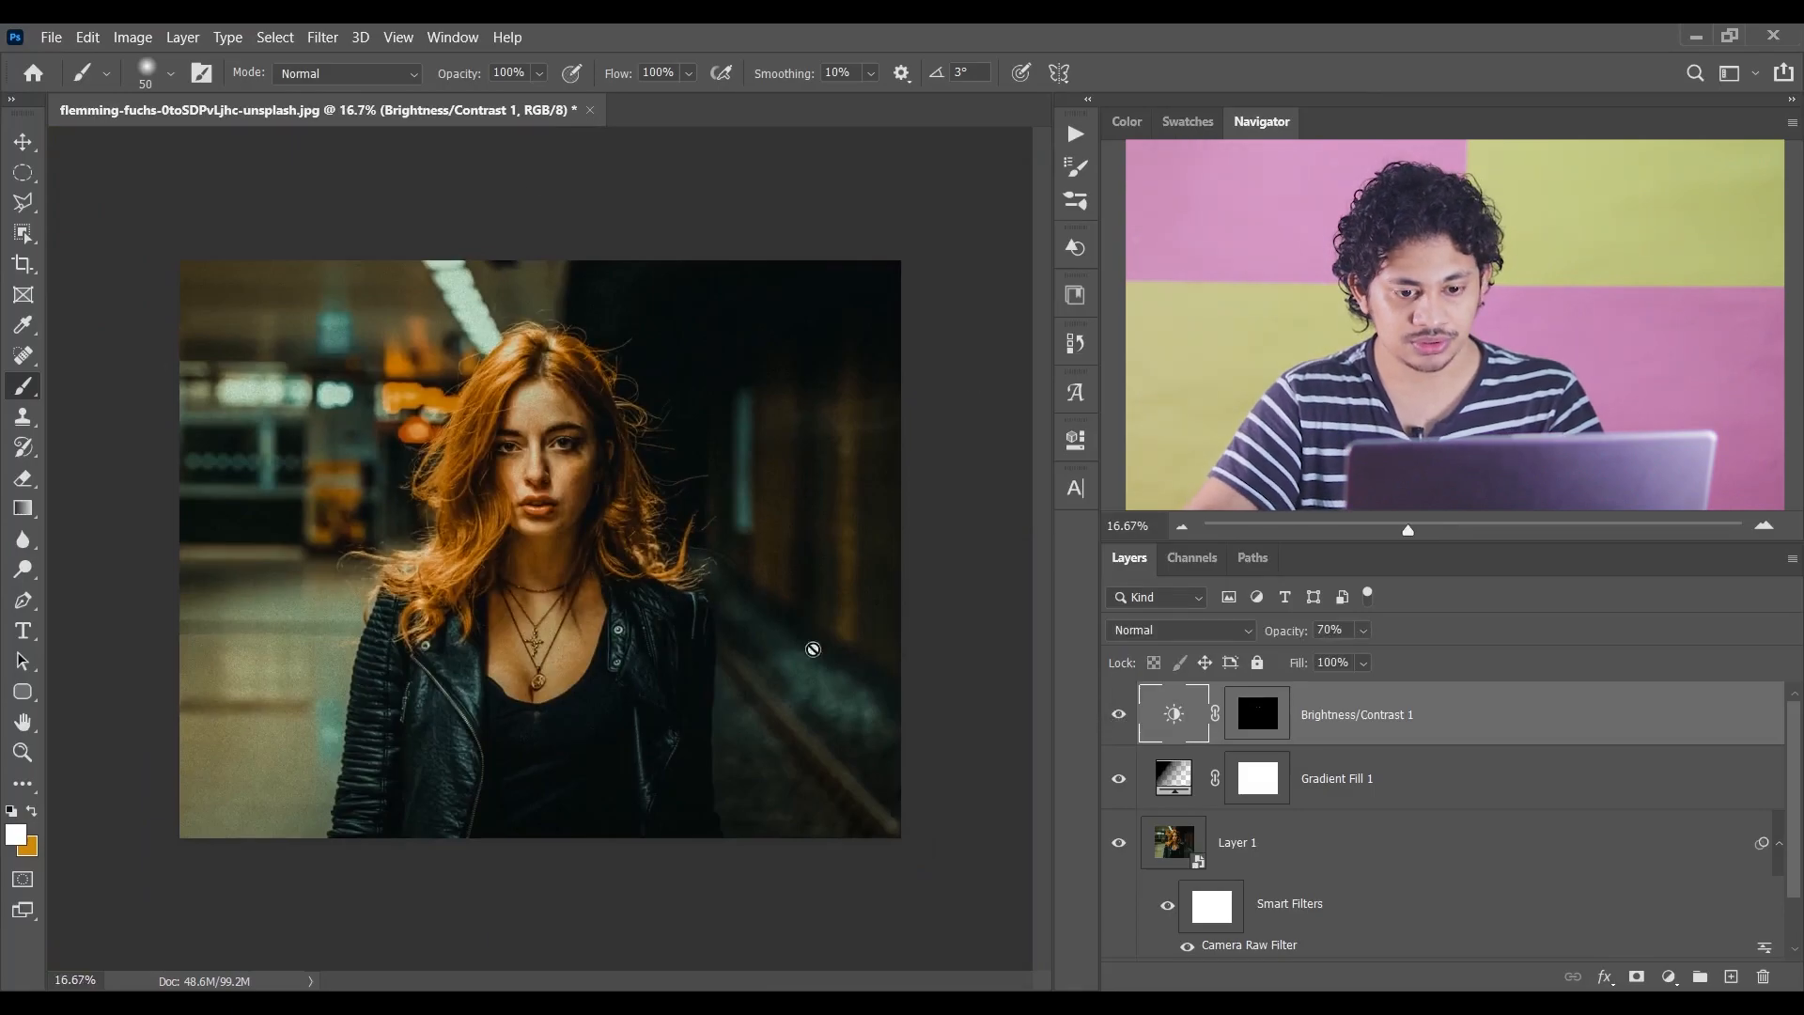
scroll(1118, 790, "down", 1)
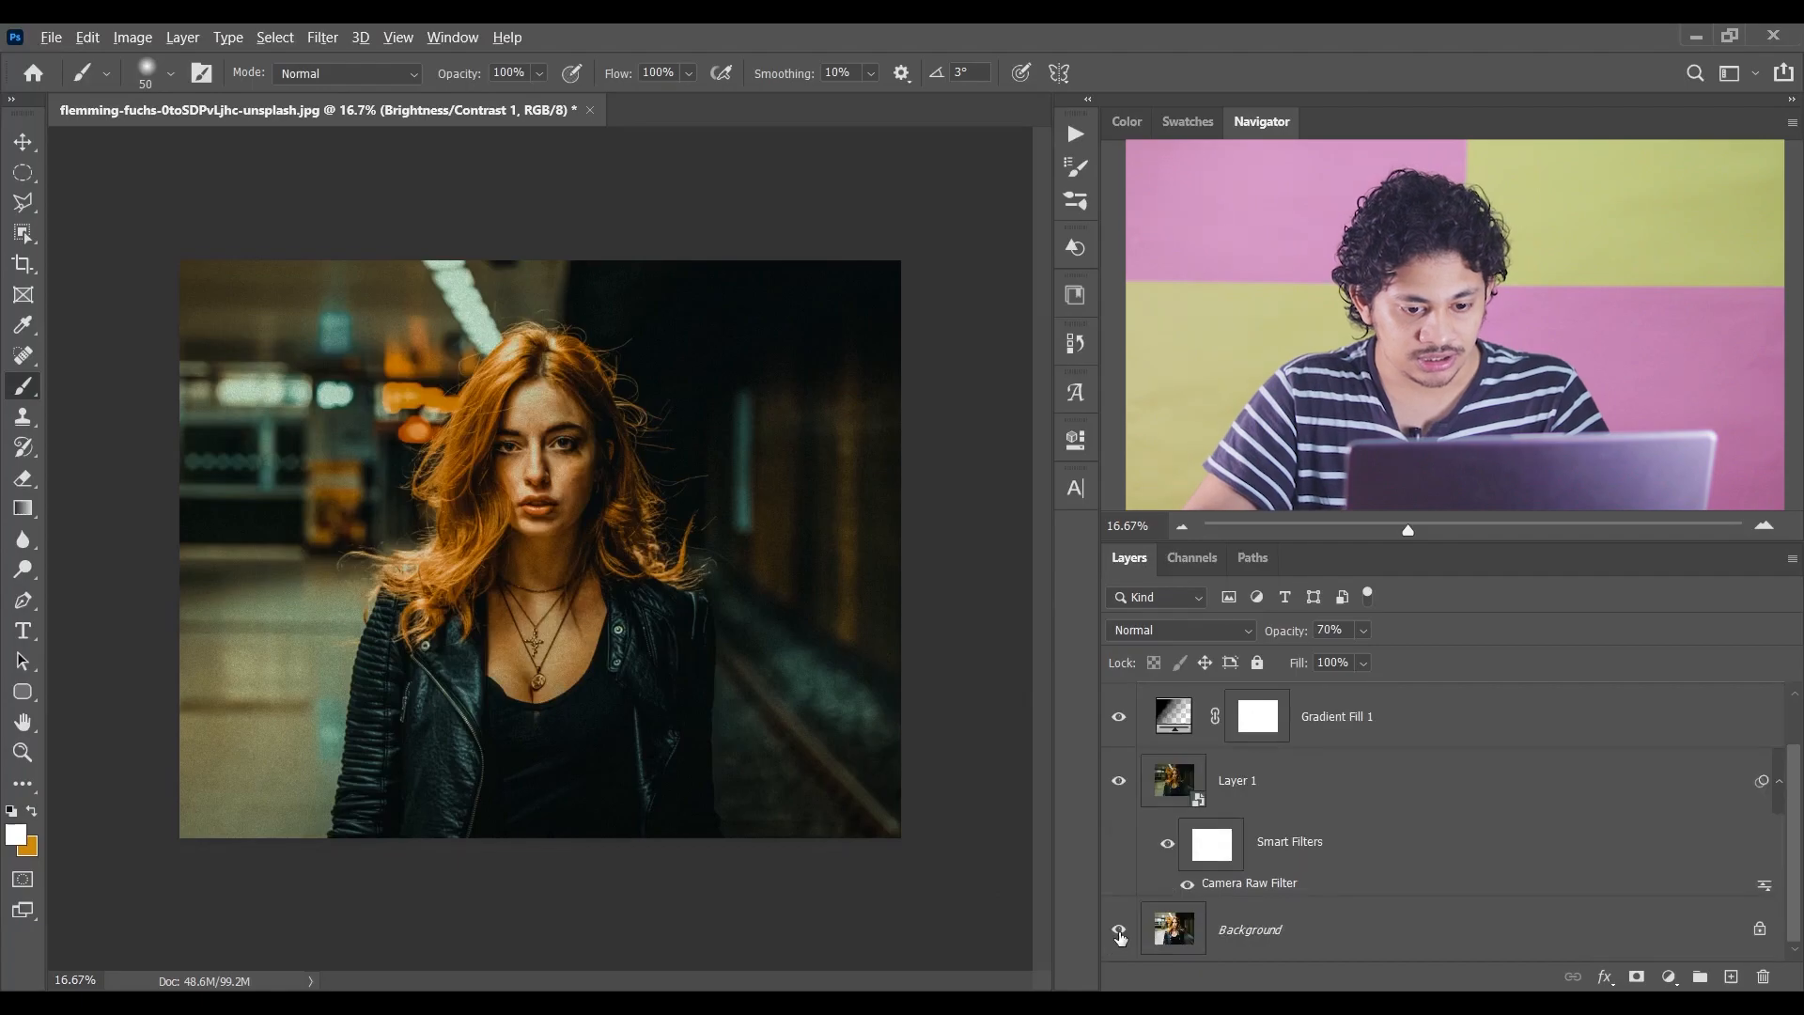
left_click(1119, 932, "alt")
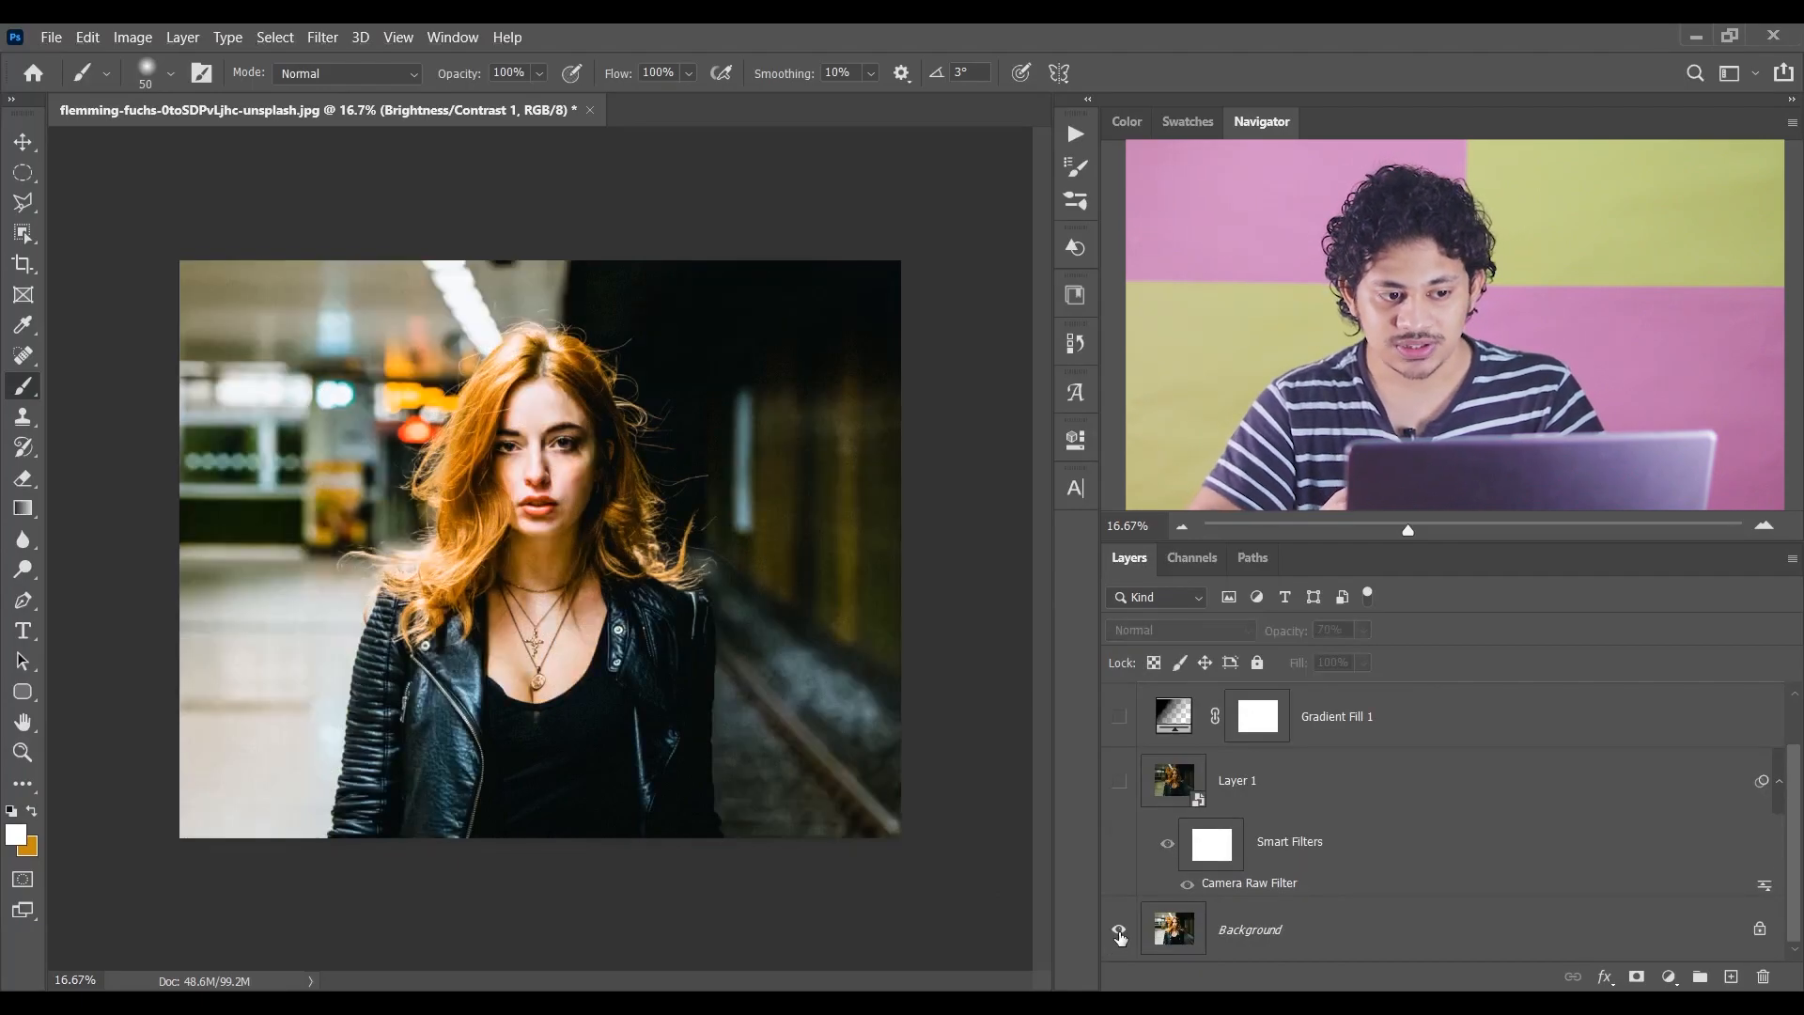
left_click(1119, 932, "alt")
left_click(1118, 932, "alt")
left_click(1119, 932, "alt")
left_click(1118, 932, "alt")
left_click(1119, 932, "alt")
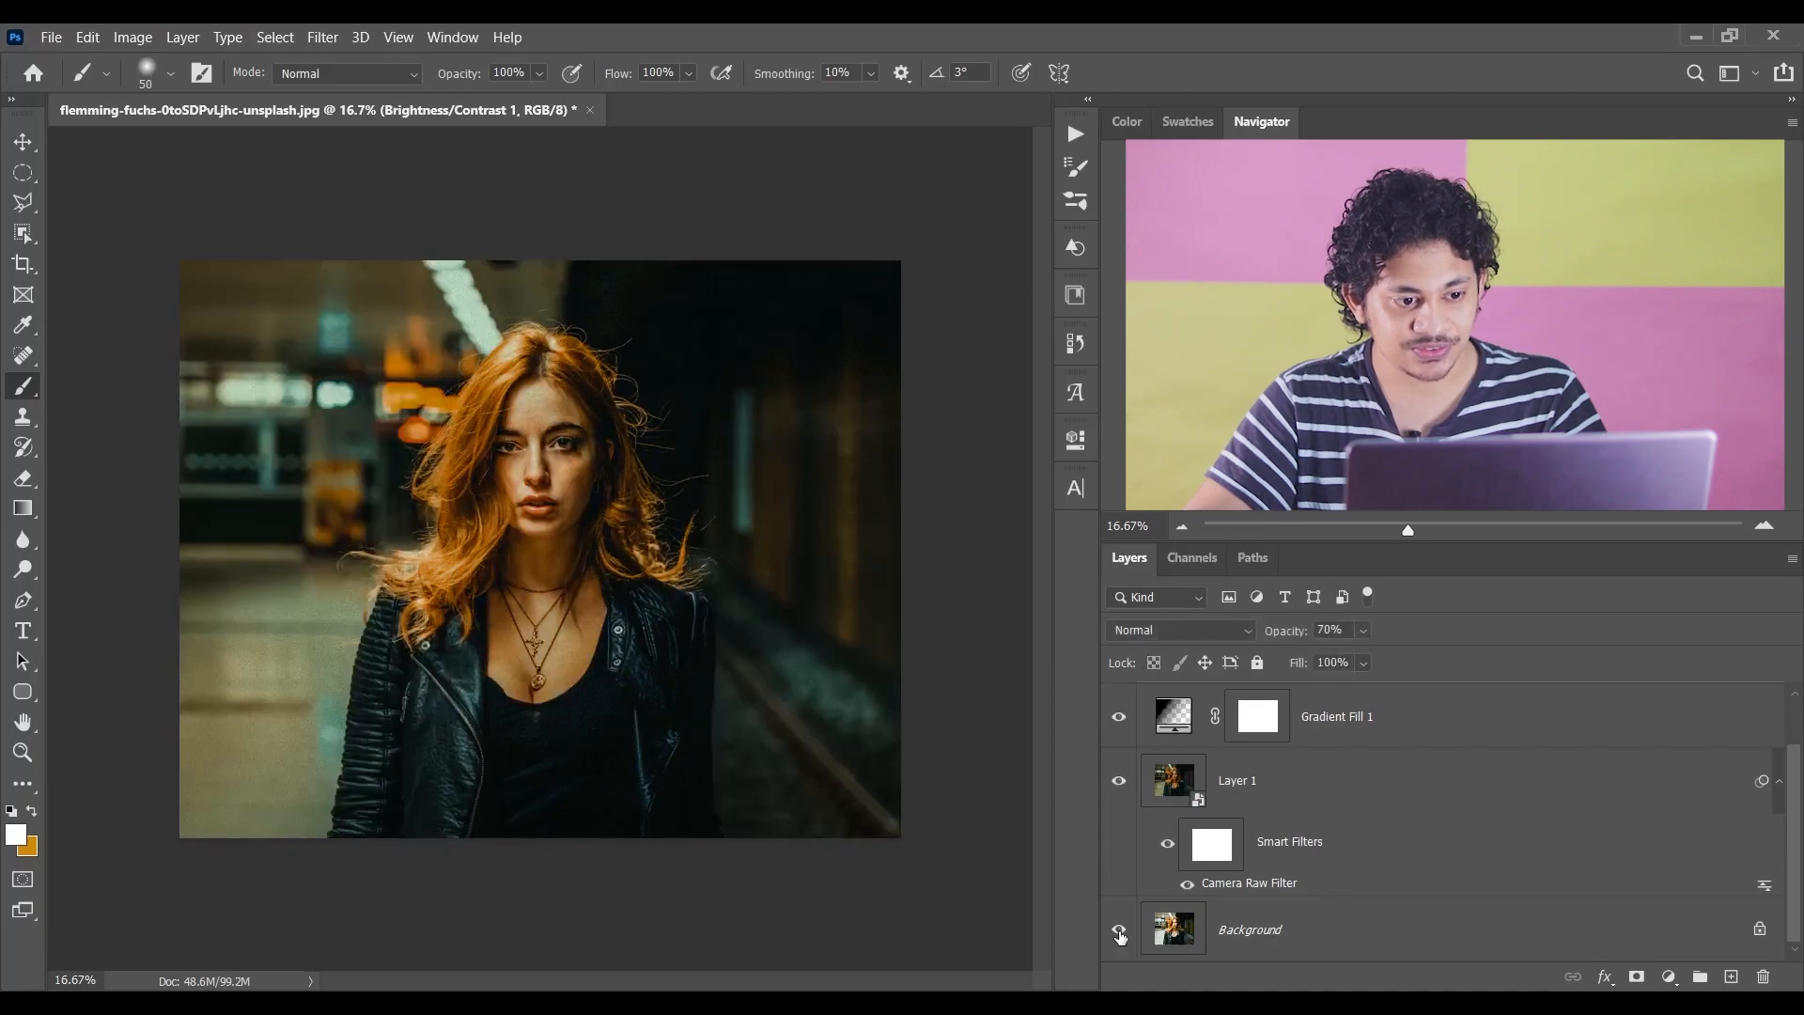